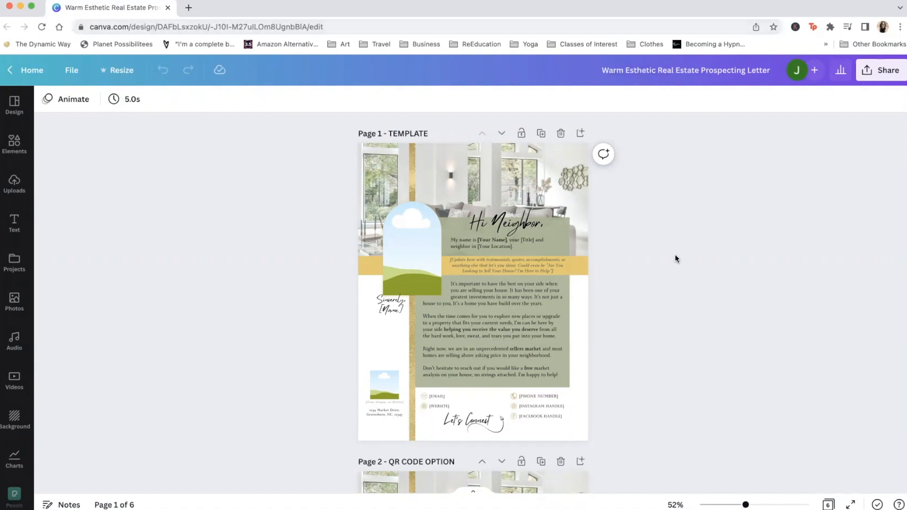
Step: Resize the green letter background by raising its top edge and lowering it to just beneath the top of the "Hi Neighbor," greeting
left_click(562, 233)
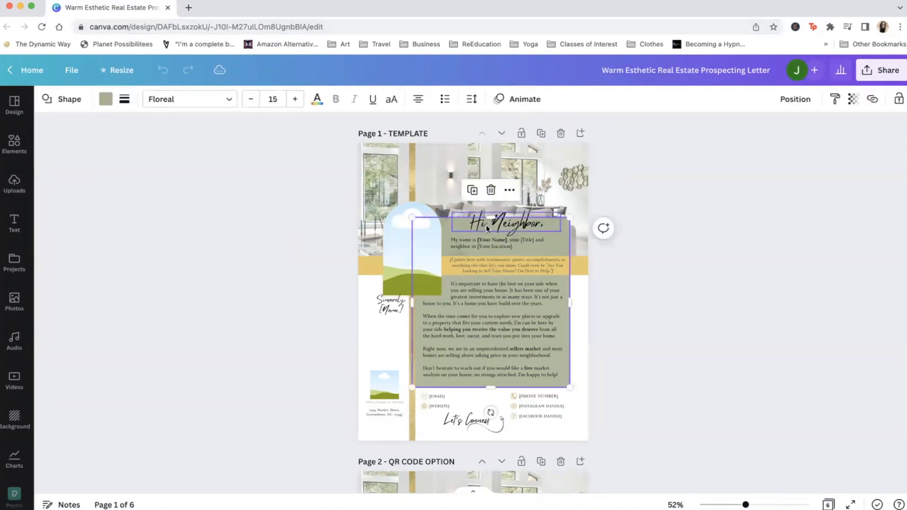
left_click_drag(491, 216, 493, 178)
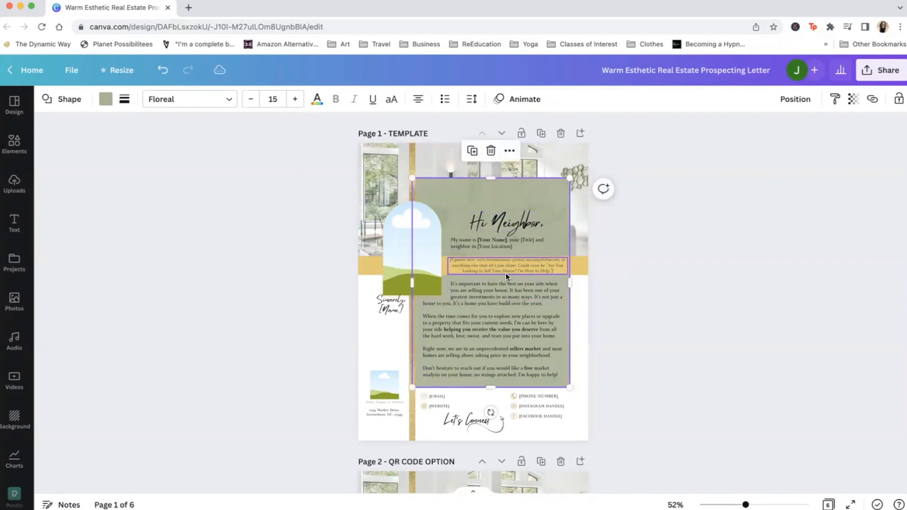
left_click_drag(491, 179, 491, 222)
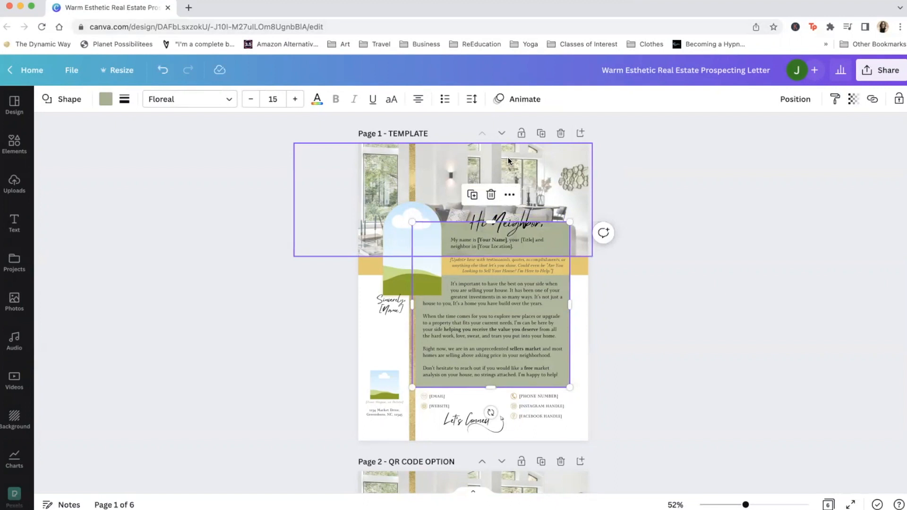
Step: Search the stock photos for "home interior" and replace the header photo with the living room with yellow armchairs
left_click(16, 187)
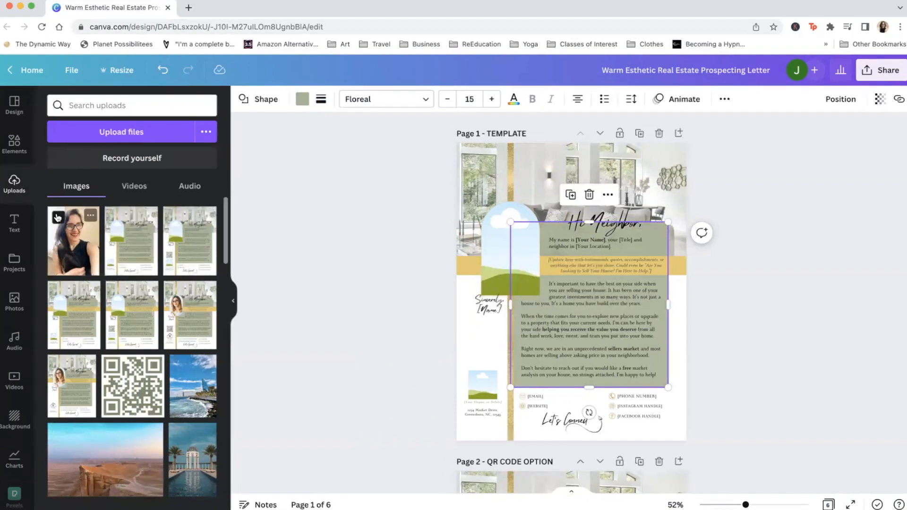
left_click(14, 300)
left_click(97, 104)
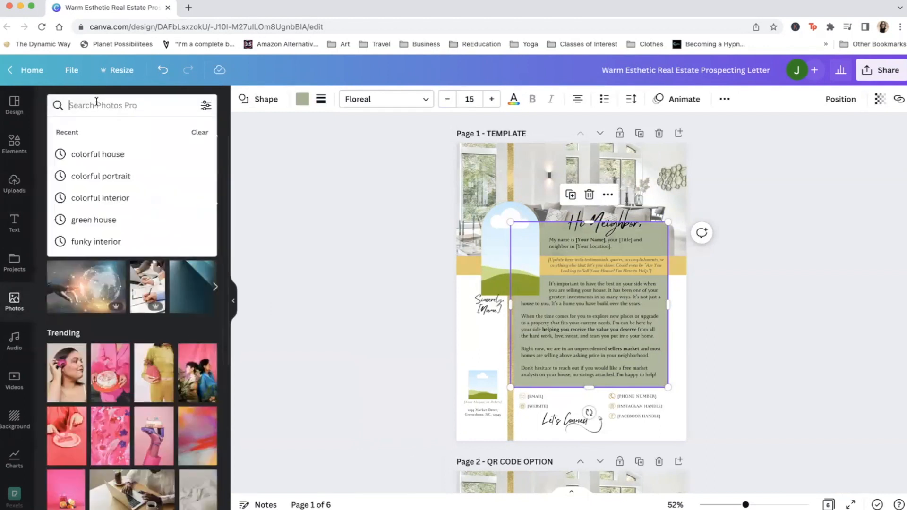
type("home interio")
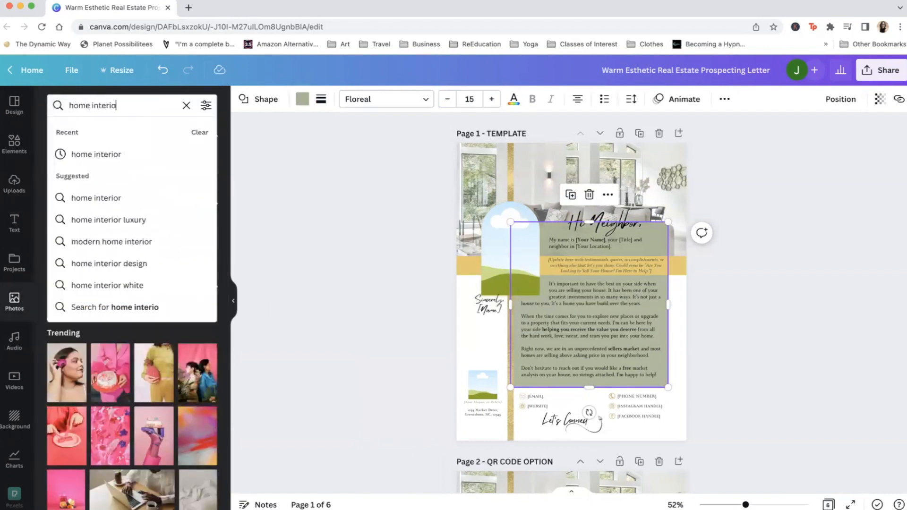
type("r")
key("Return")
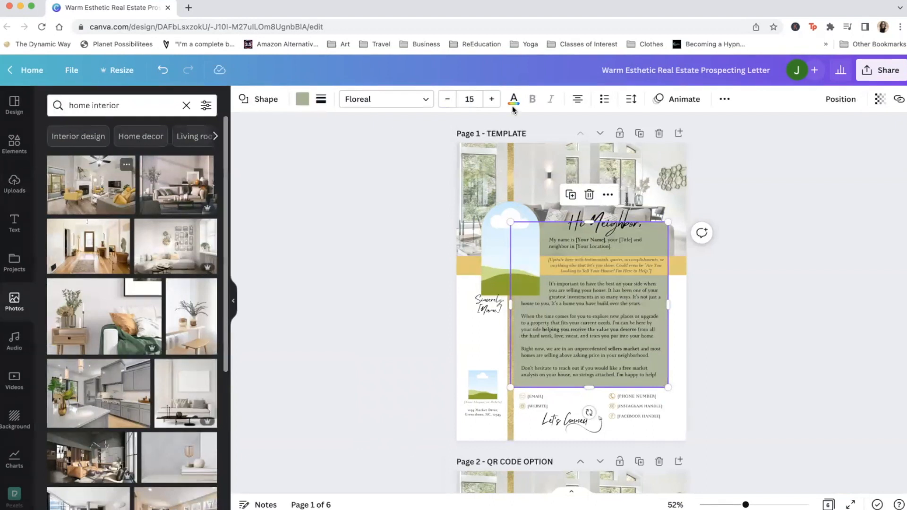
left_click_drag(602, 134, 602, 166)
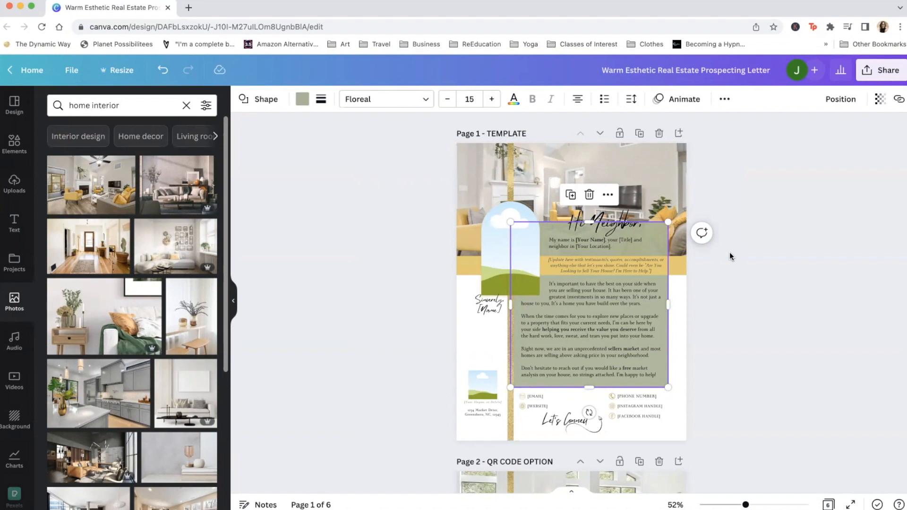
left_click(740, 260)
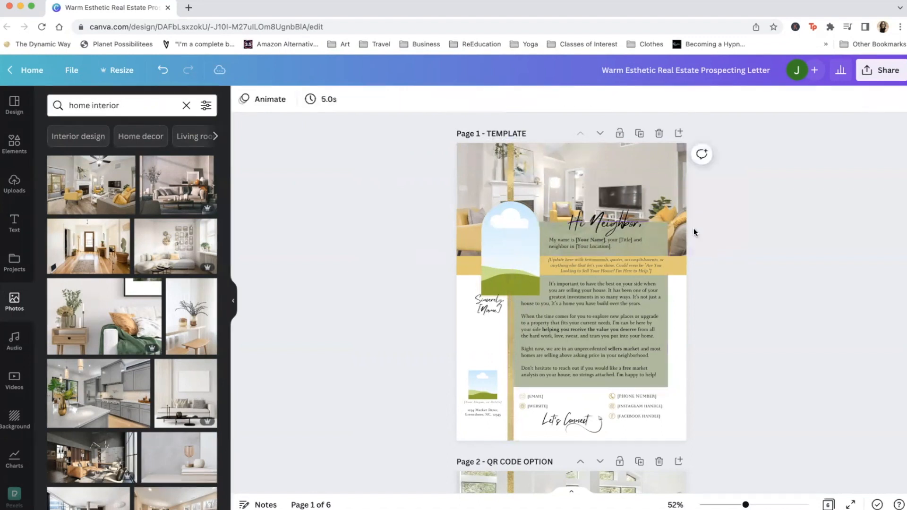
Step: Recolour the green letter background with golden tan #E4C37B sampled from the yellow armchair in the header photo
left_click(661, 234)
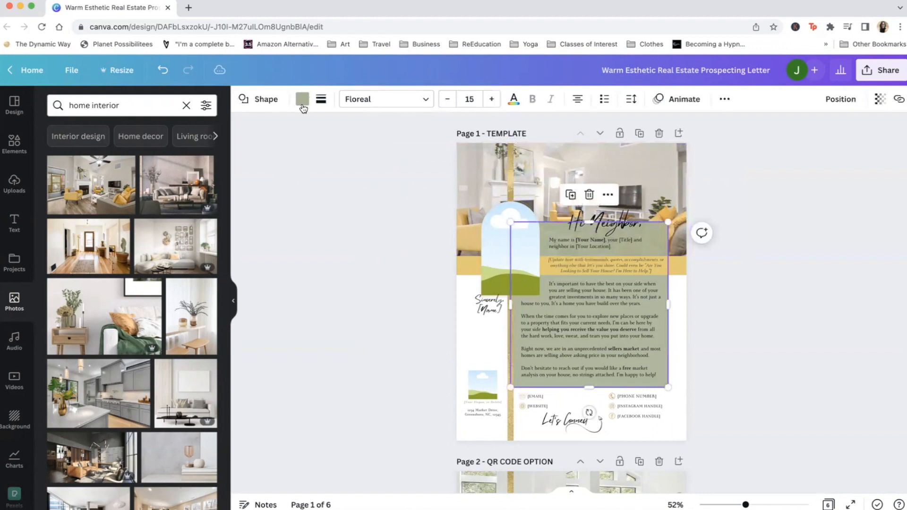
left_click(233, 295)
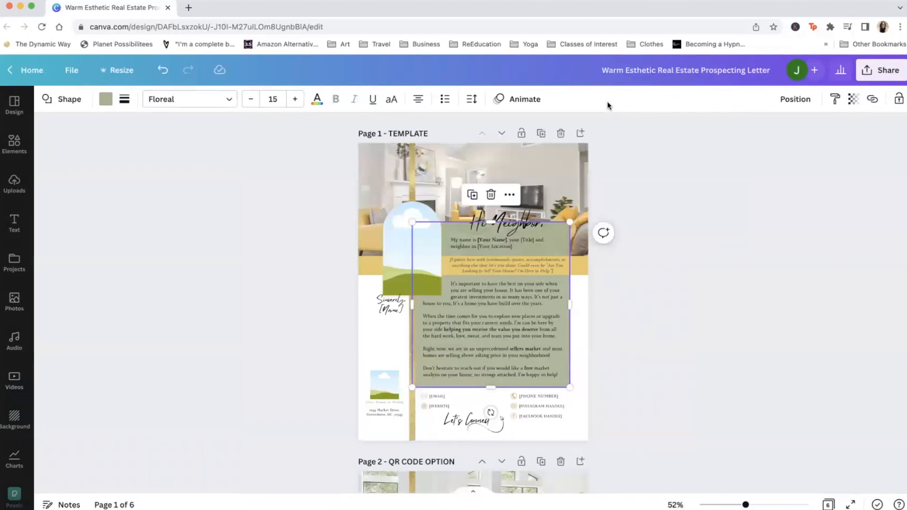
left_click(13, 149)
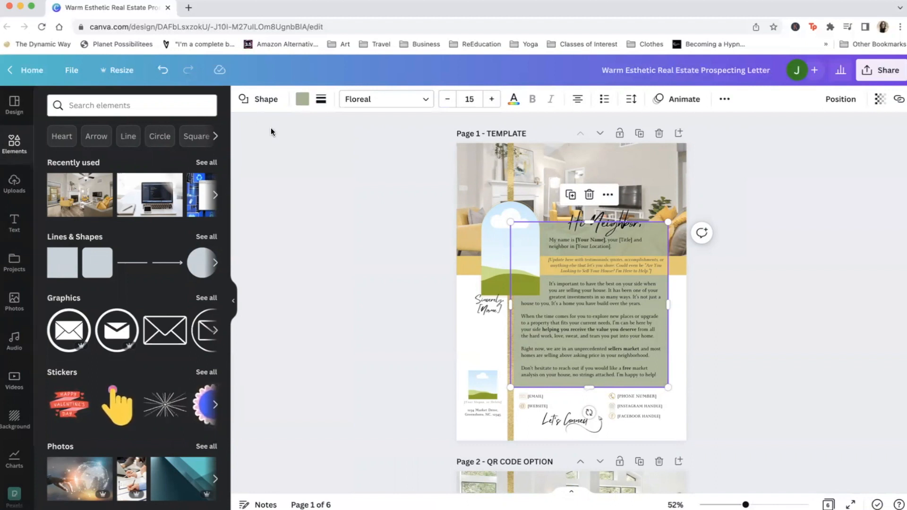
left_click(233, 298)
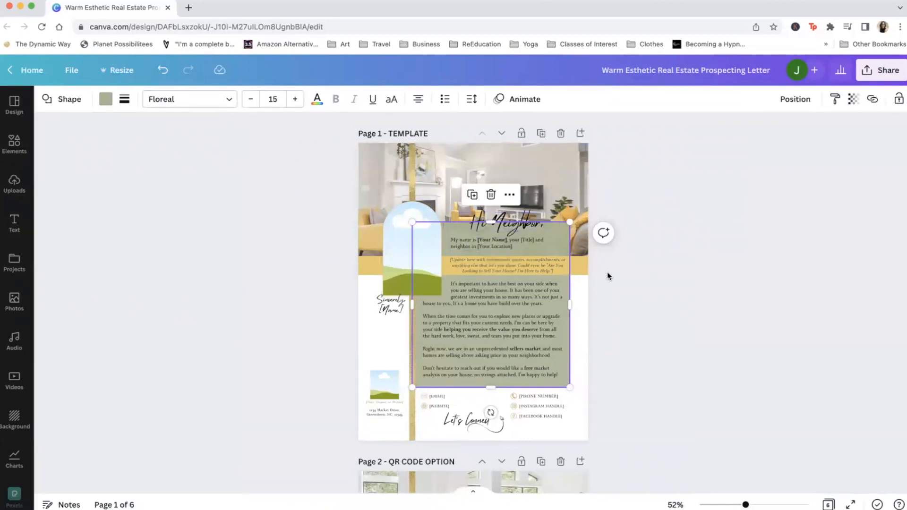
left_click(104, 98)
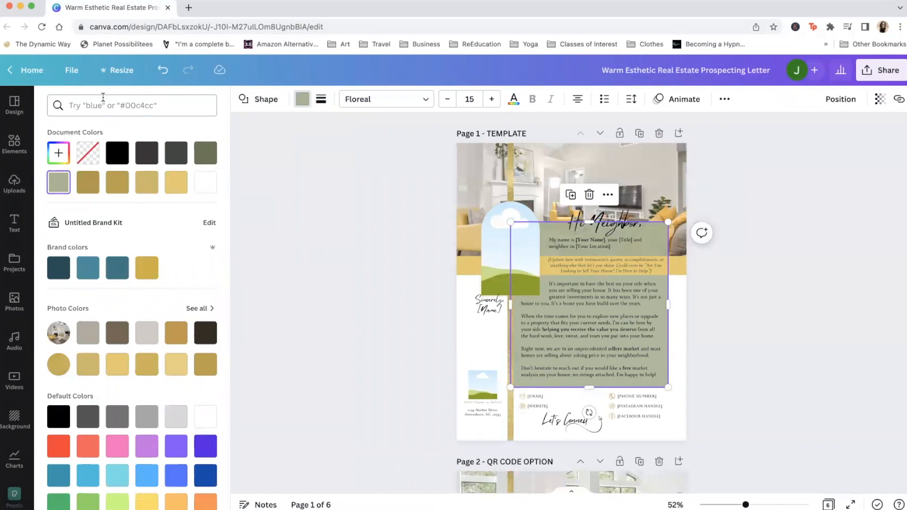
left_click(58, 157)
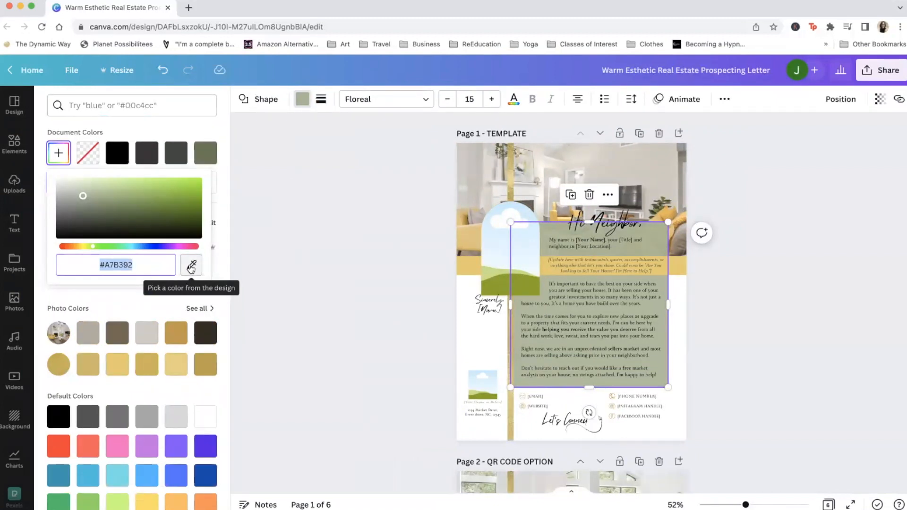
left_click(191, 266)
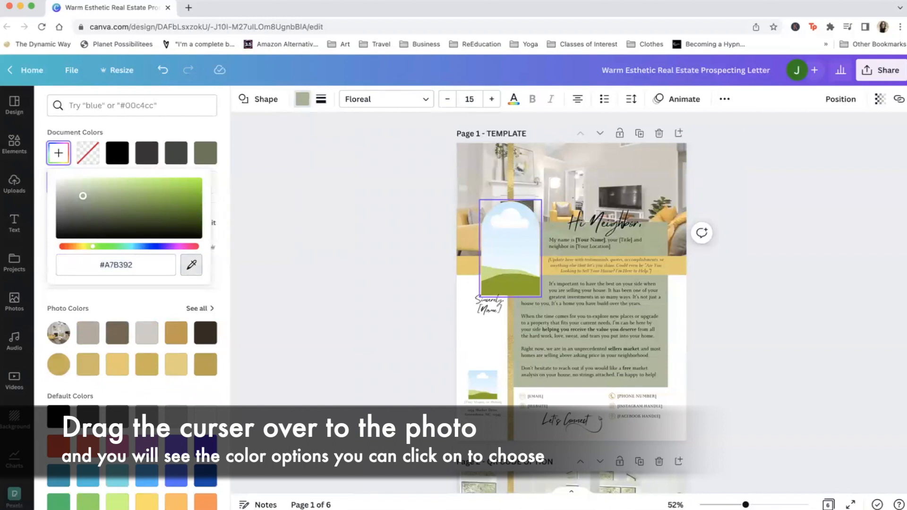
left_click(463, 237)
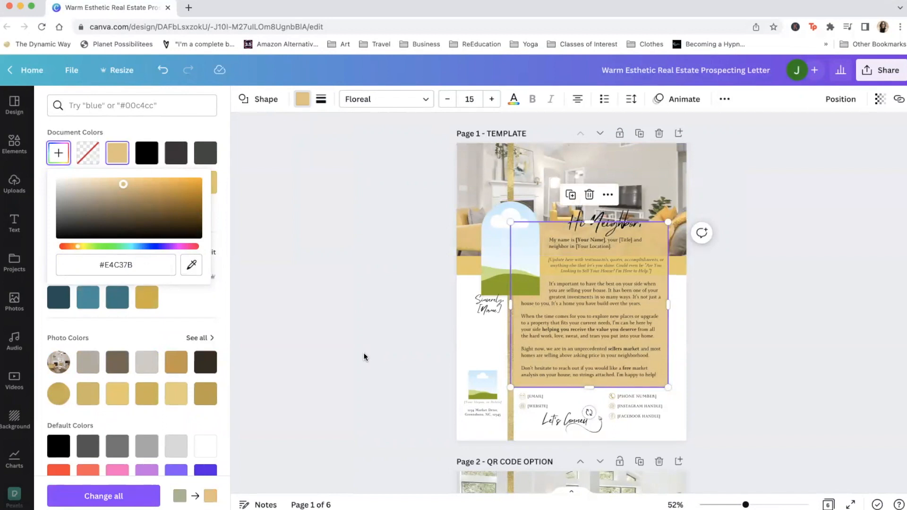
left_click(419, 304)
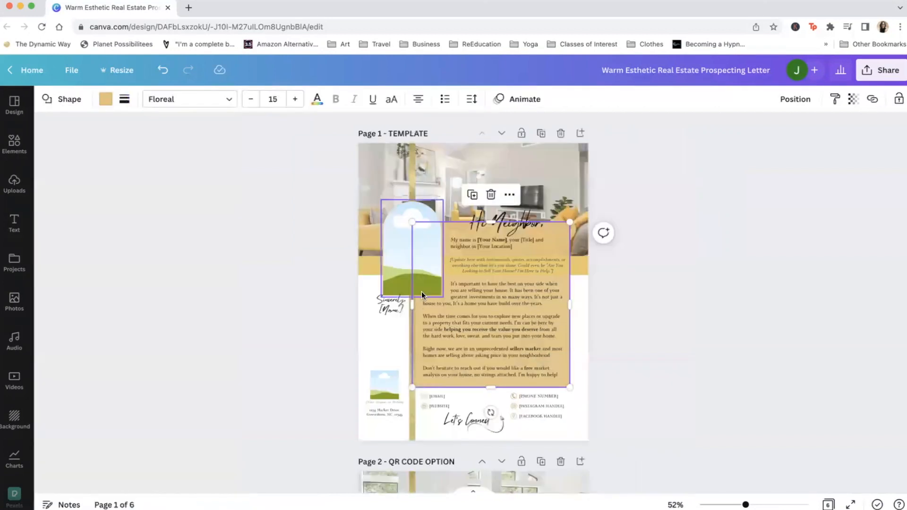
left_click(675, 312)
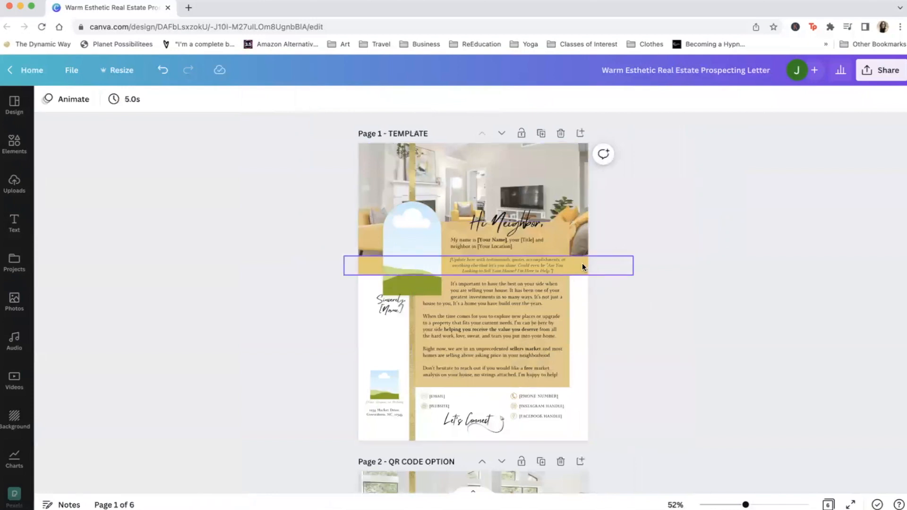
Step: Recolour the horizontal band below the header photo, trying wall beige #D1CBC3 and settling on dark grey #716F67 sampled from the television
left_click(582, 262)
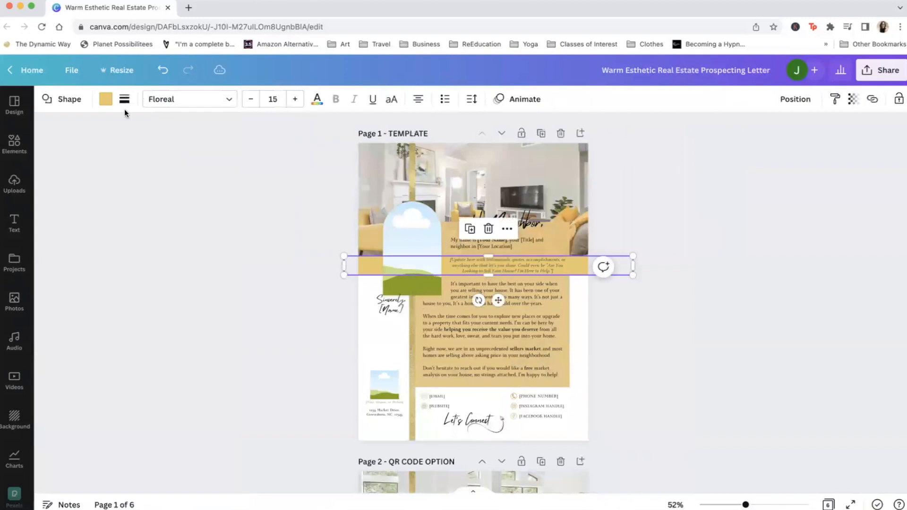
left_click(105, 100)
left_click(59, 152)
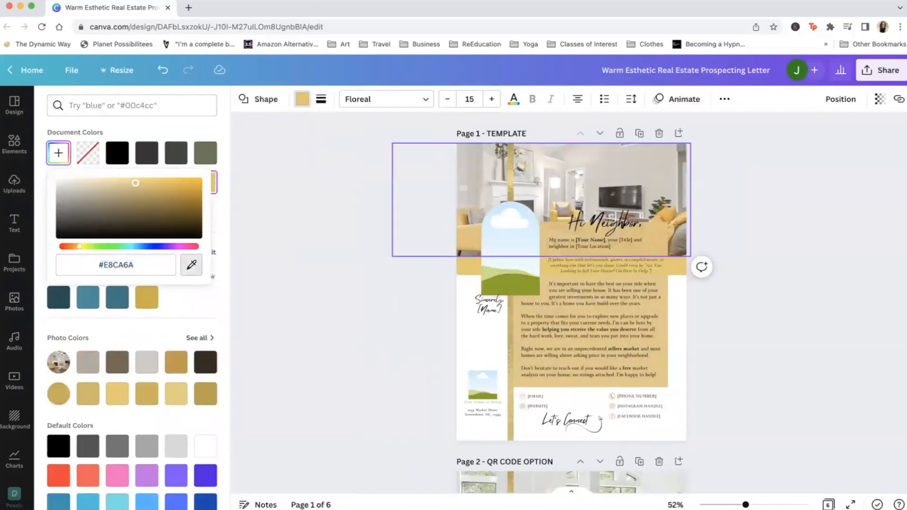
left_click(607, 166)
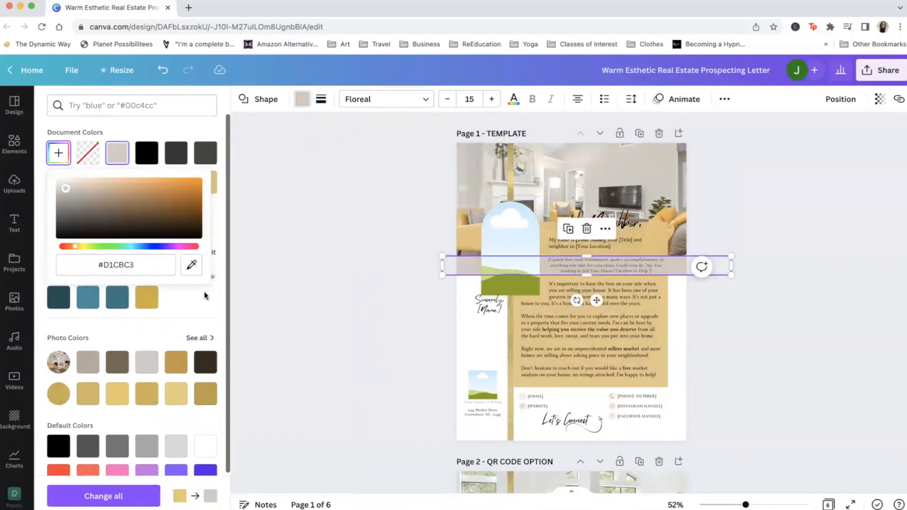
left_click(191, 265)
left_click(612, 197)
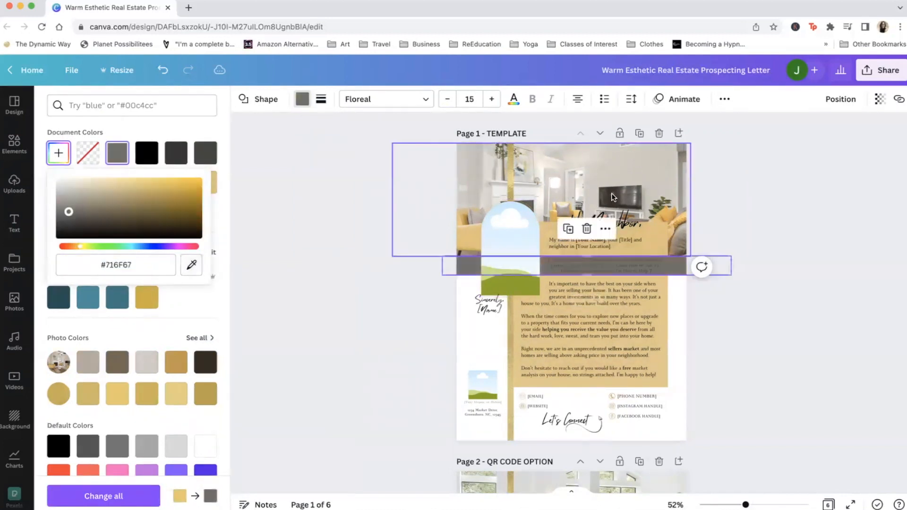
key("Escape")
key("Escape")
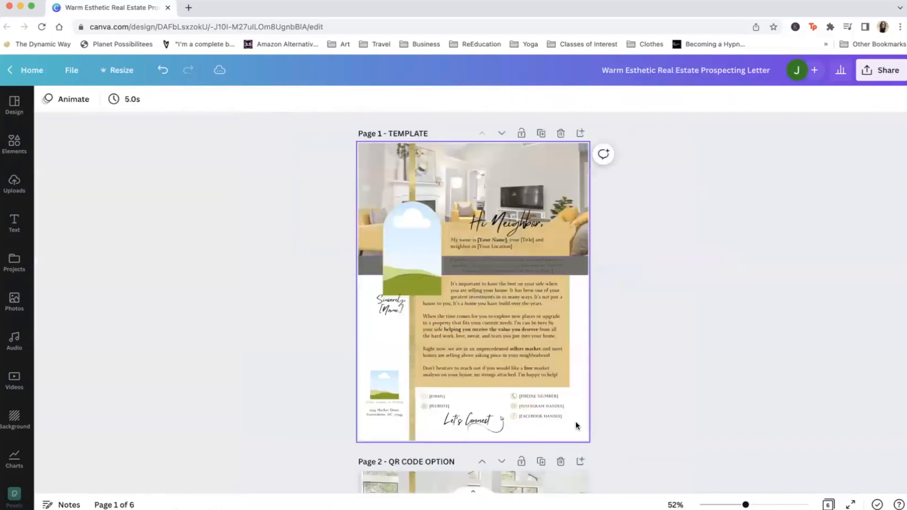
Step: Change the italic testimonial placeholder text on the dark grey band to white
left_click(526, 269)
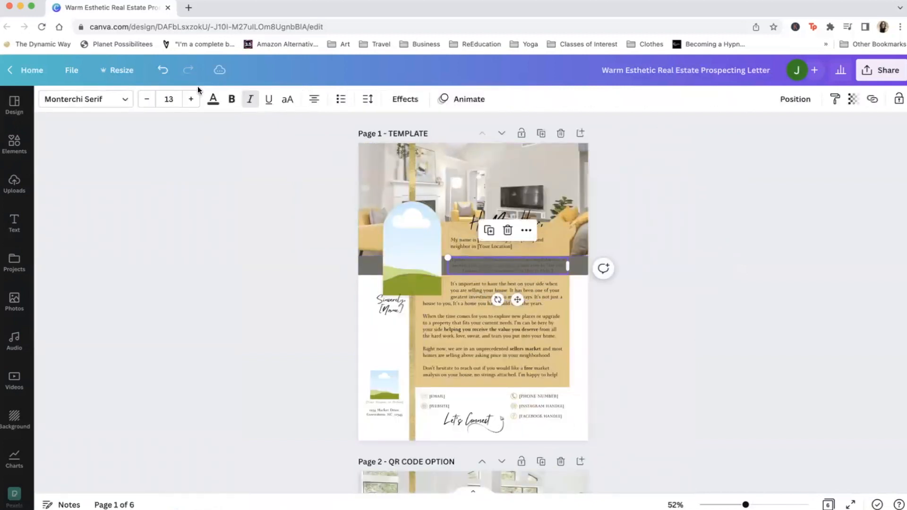
left_click(213, 99)
left_click(59, 220)
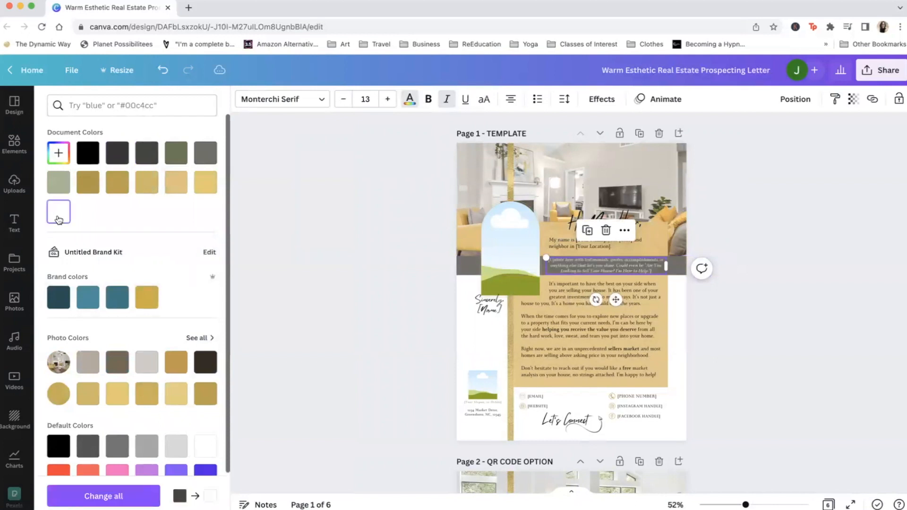
left_click(275, 274)
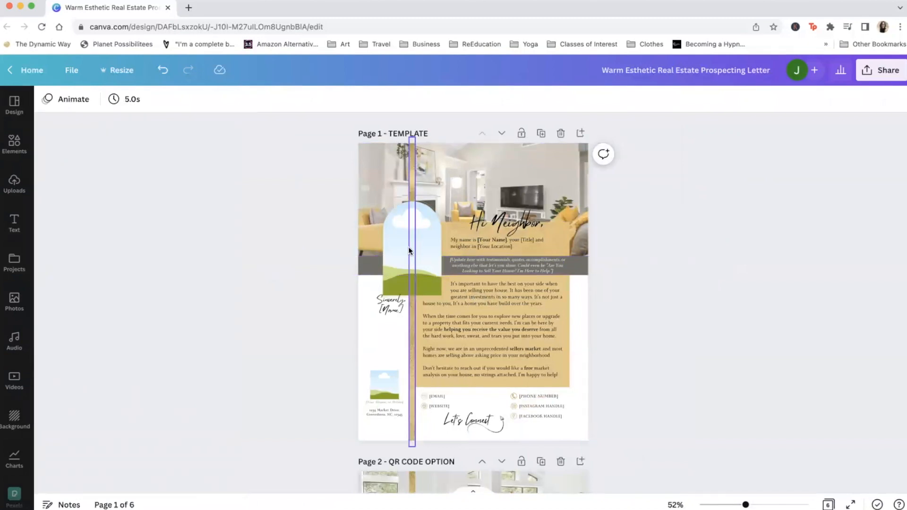
Step: Examine the image adjustment settings available for the vertical gold strip, including saturation, tint and warmth
left_click(412, 150)
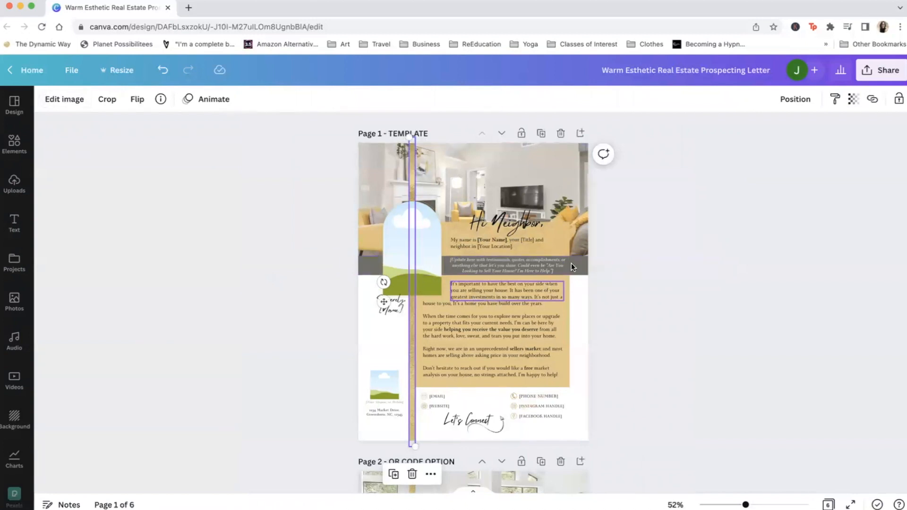
left_click(562, 243)
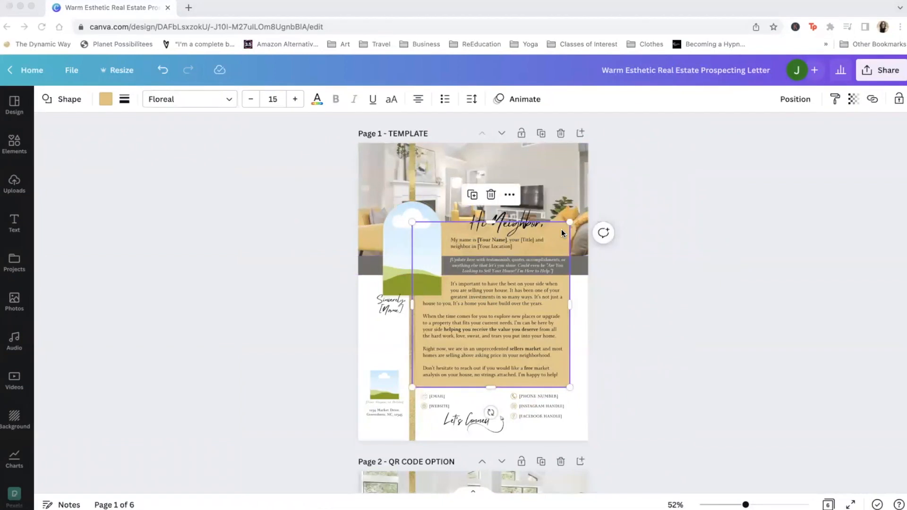
left_click(409, 165)
left_click(412, 168)
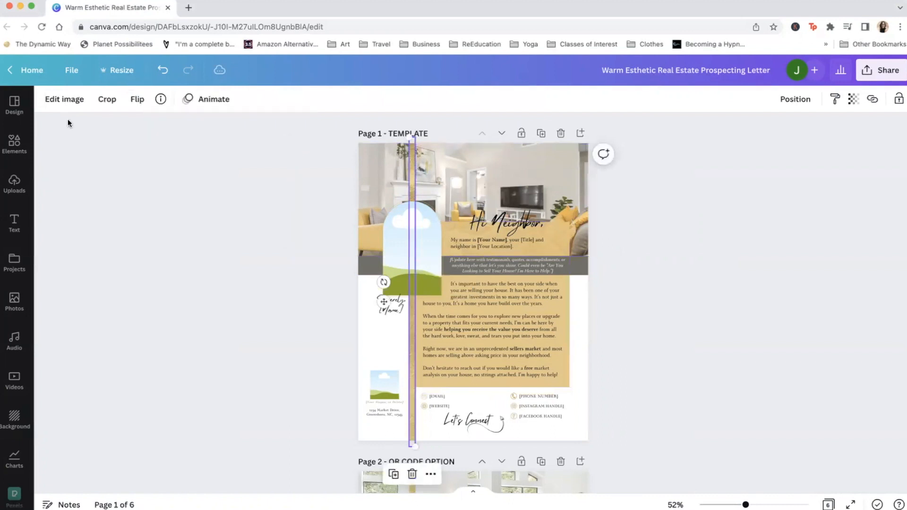
left_click(67, 101)
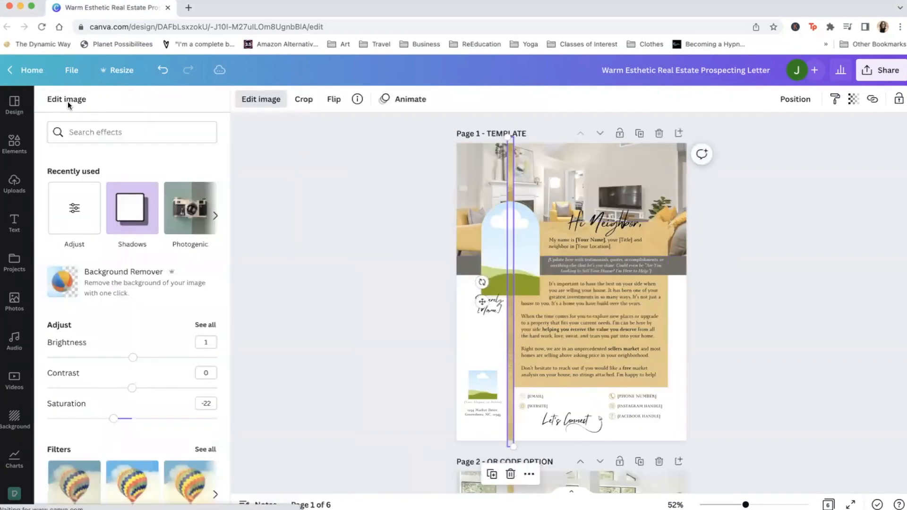
scroll(120, 327, "down", 3)
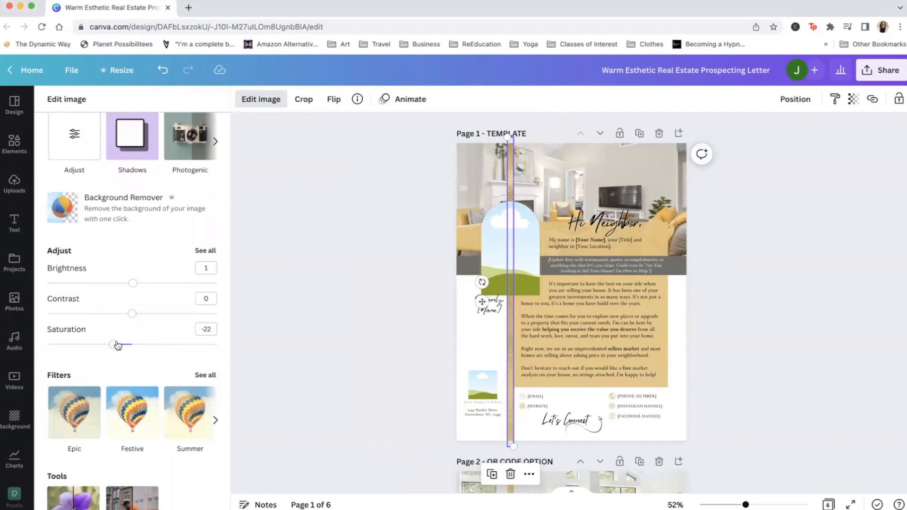
left_click(214, 252)
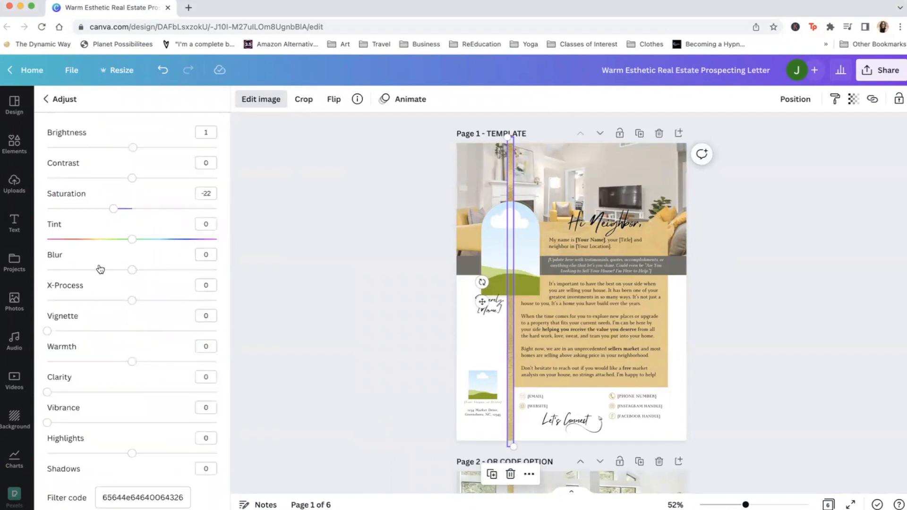
scroll(98, 265, "down", 2)
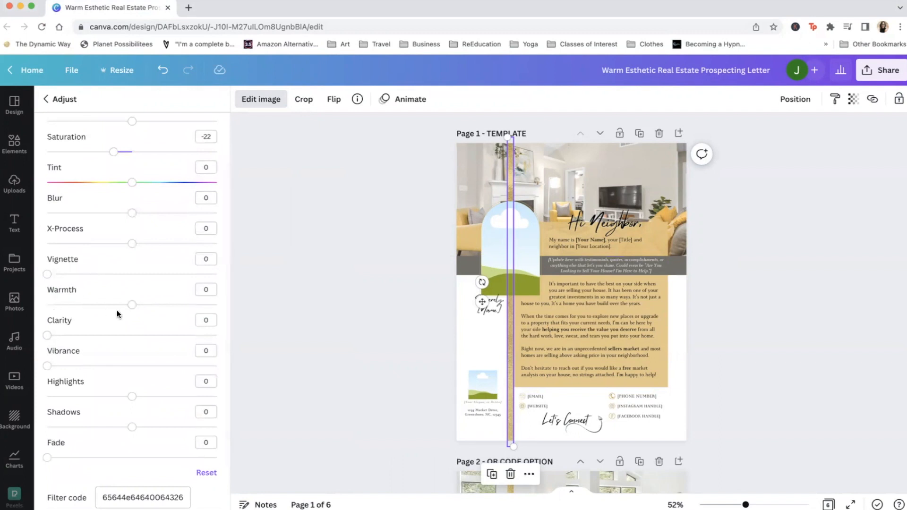
mouse_move(132, 306)
left_mouse_down()
mouse_move(186, 305)
mouse_move(46, 312)
mouse_move(134, 320)
left_mouse_up()
left_click(46, 99)
Step: Try the Sea Blue, Sea Green and Mustard duotone effects on the vertical gold strip
scroll(124, 228, "down", 8)
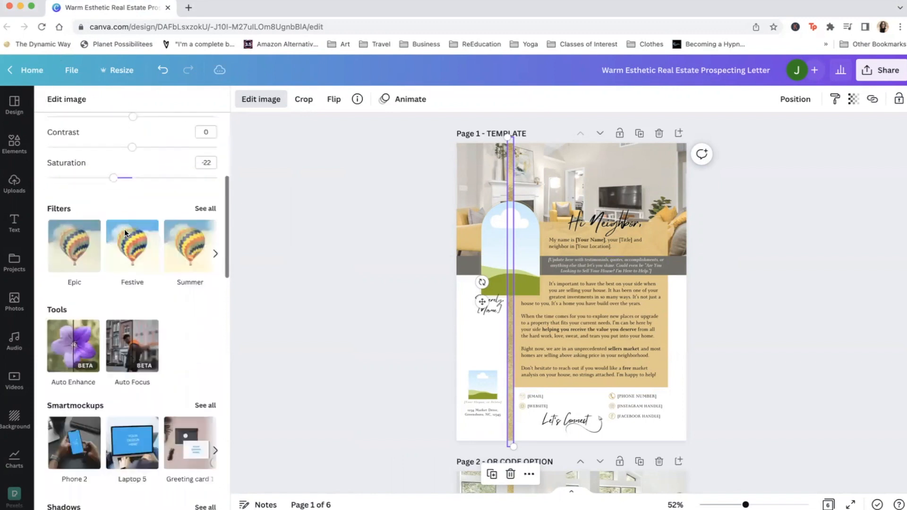
scroll(123, 228, "down", 5)
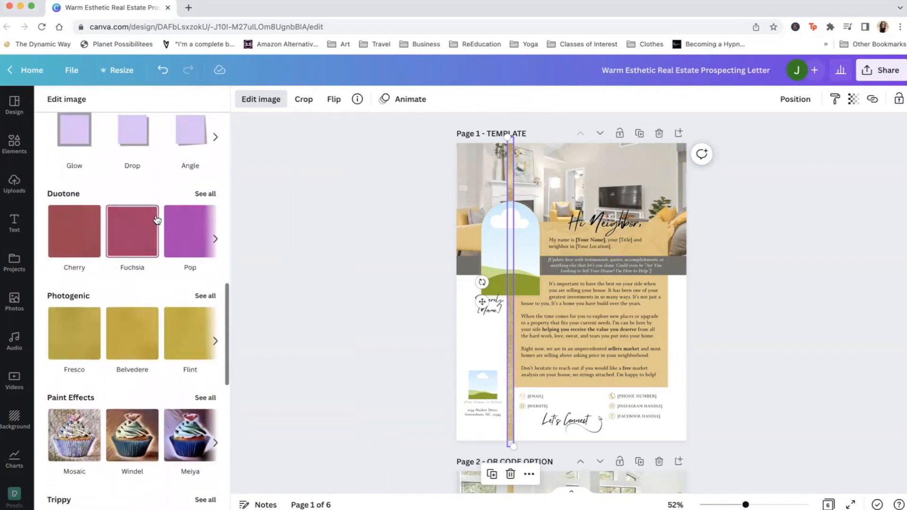
left_click(205, 193)
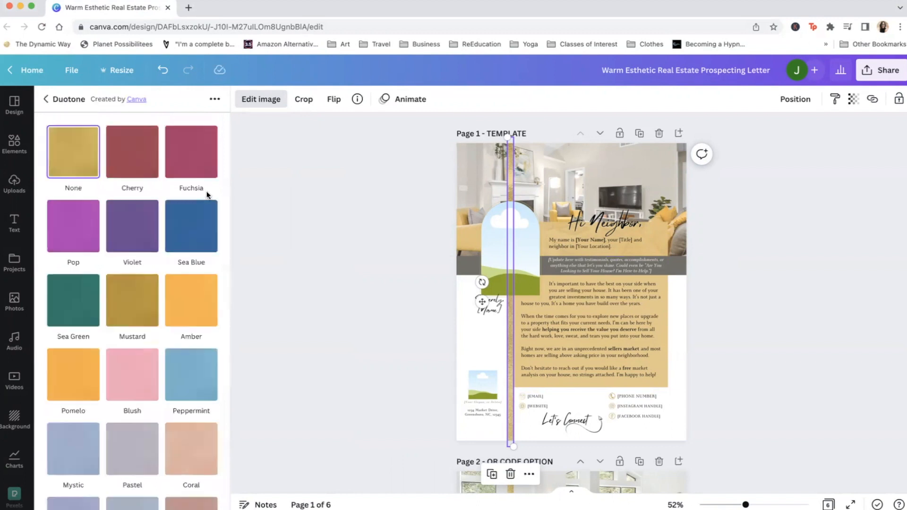
left_click(191, 227)
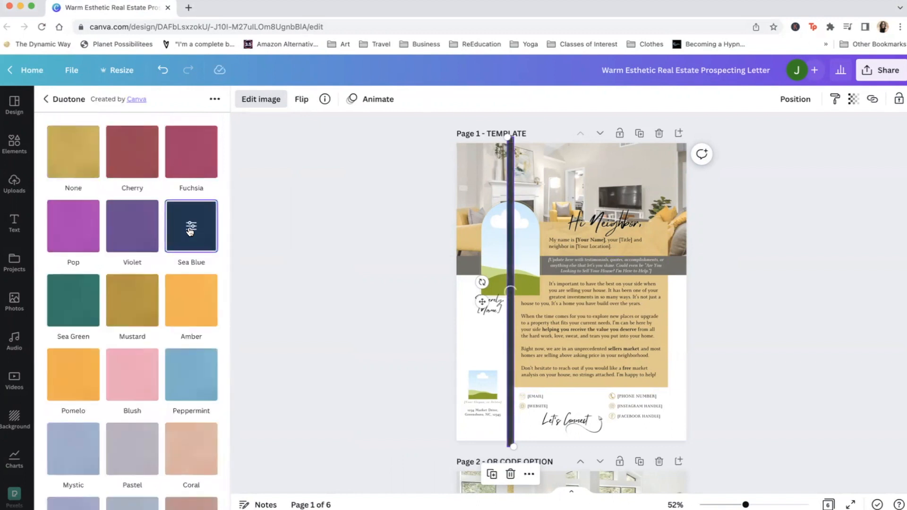
left_click(70, 316)
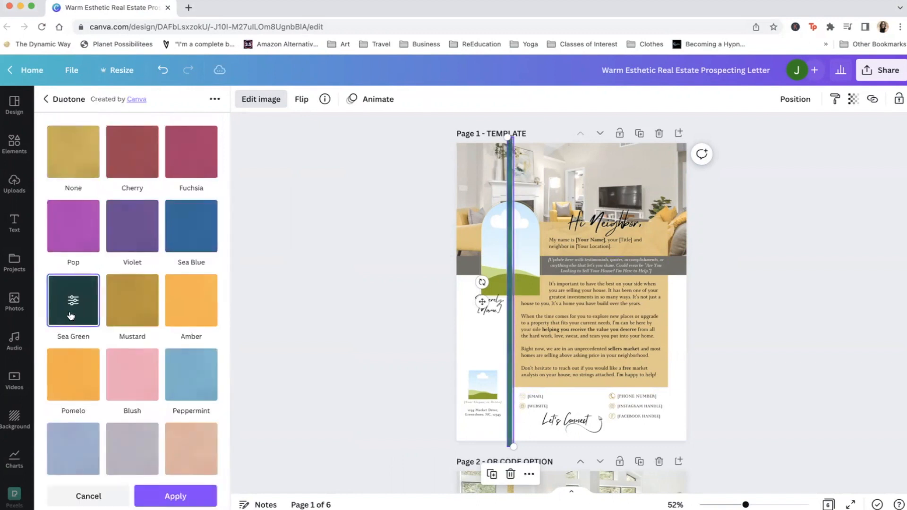
left_click(180, 376)
left_click(143, 323)
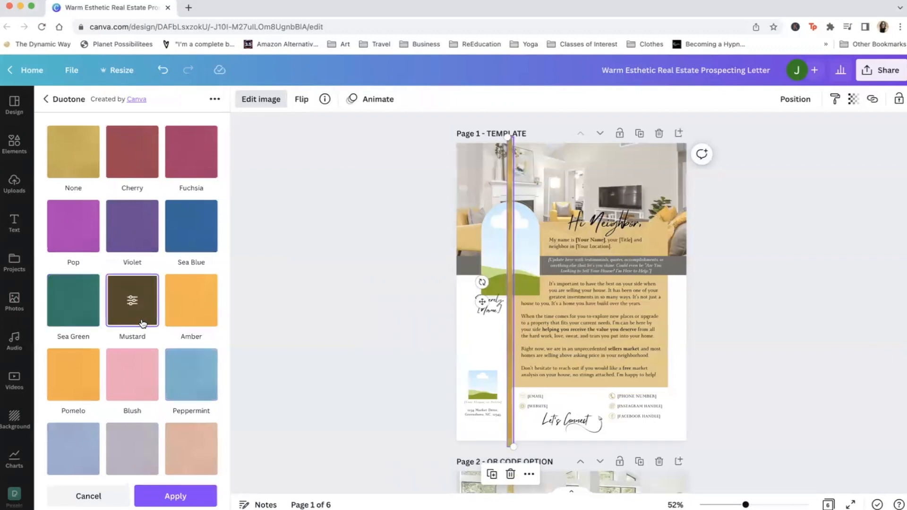
Step: Try the Coral and Sepia duotones on the vertical strip and apply the Mono duotone to turn it grey
scroll(143, 340, "down", 4)
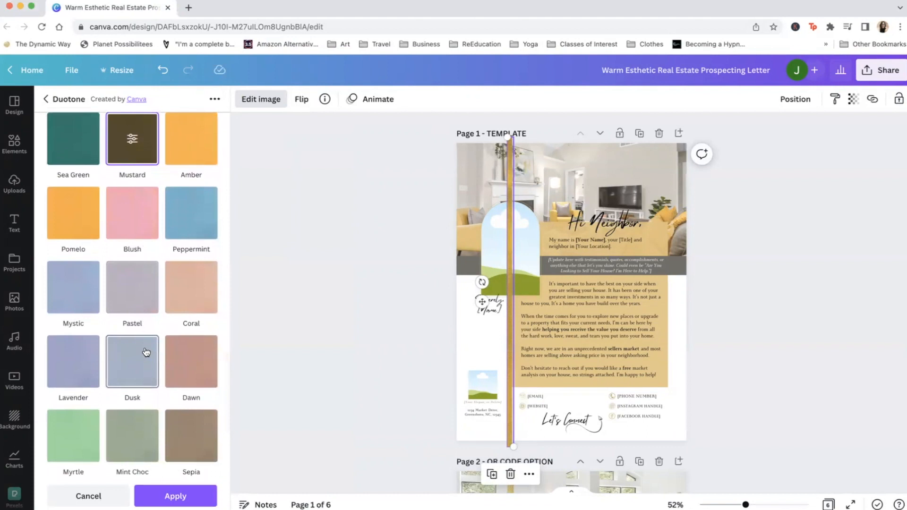
left_click(184, 299)
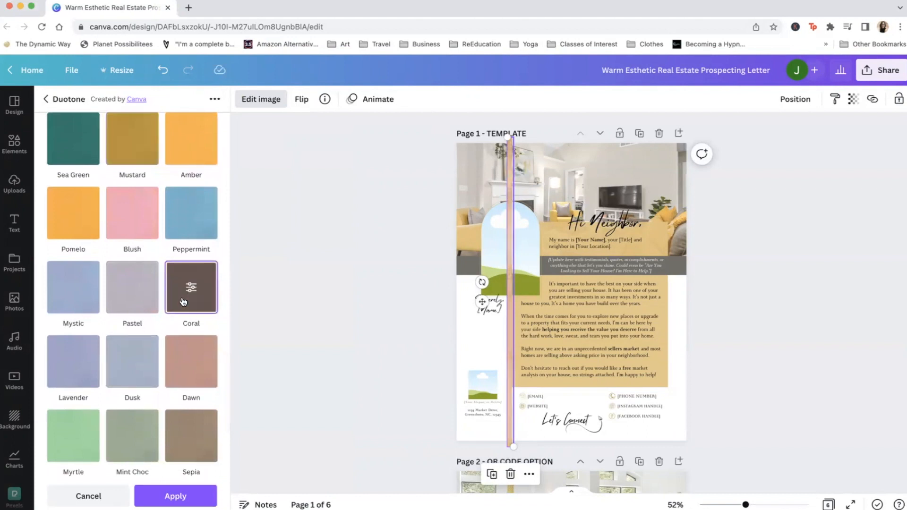
left_click(189, 441)
scroll(127, 435, "down", 2)
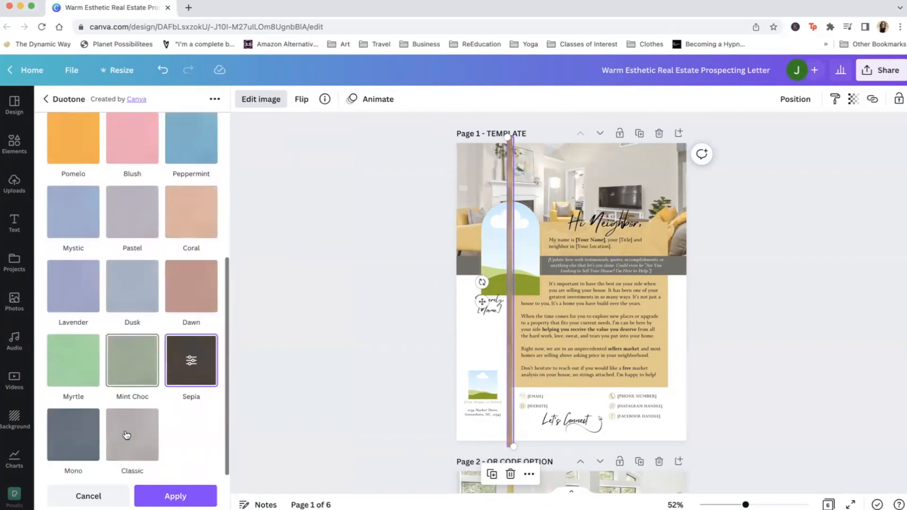
left_click(72, 433)
left_click(175, 496)
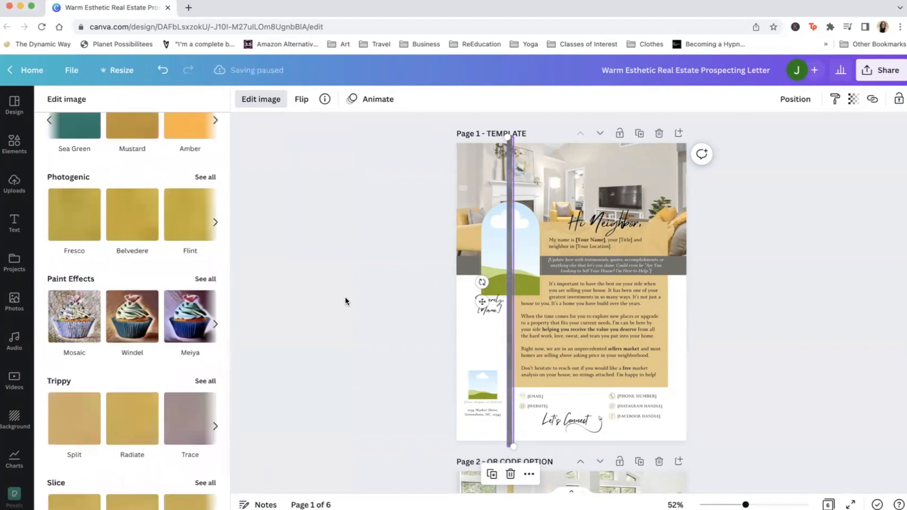
left_click(345, 296)
left_click(281, 290)
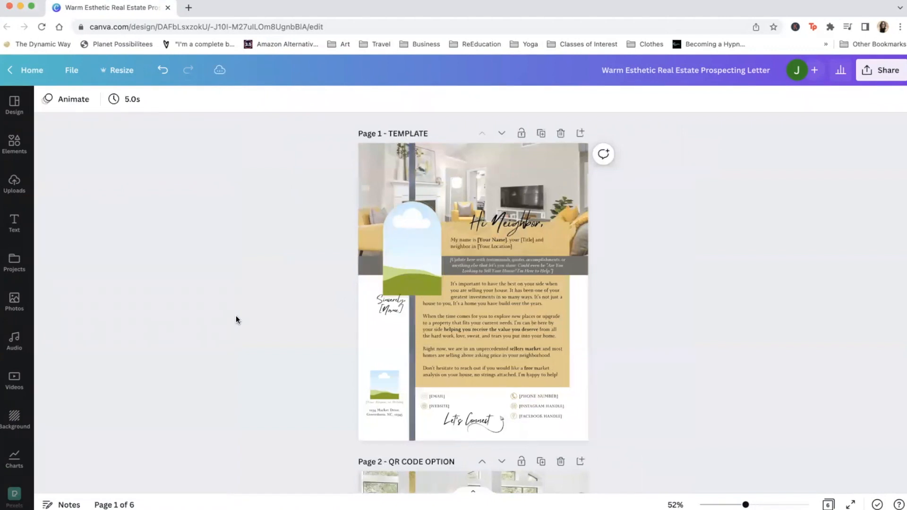
Step: Recolour the thin gold outline around the arched photo frame with dark charcoal grey from the document colours
left_click(429, 223)
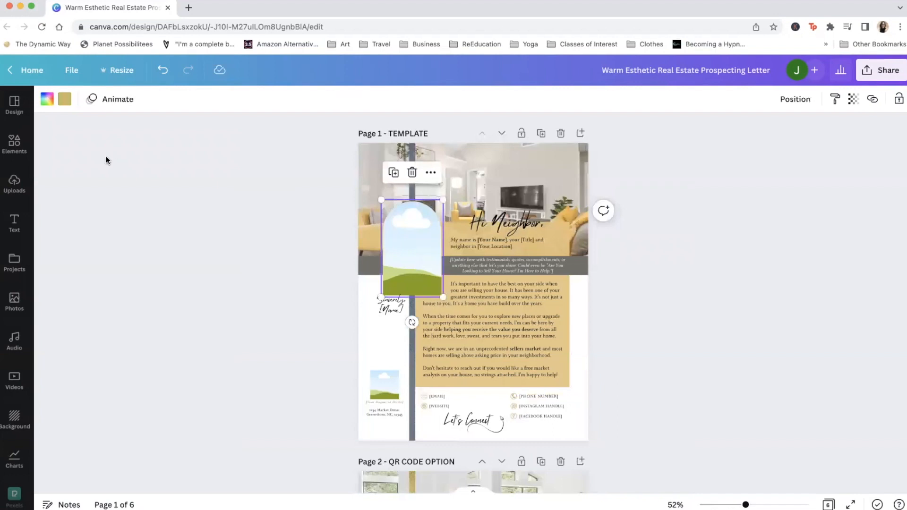
left_click(231, 279)
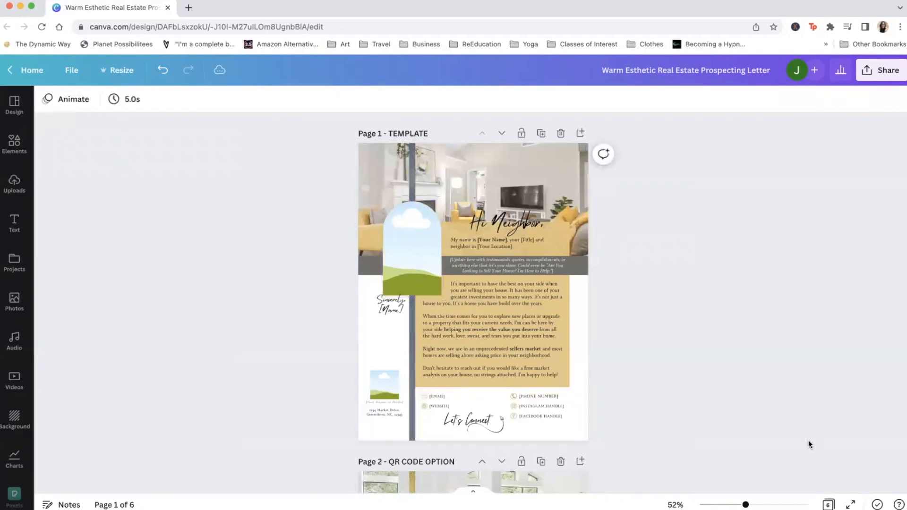
scroll(474, 311, "up", 5)
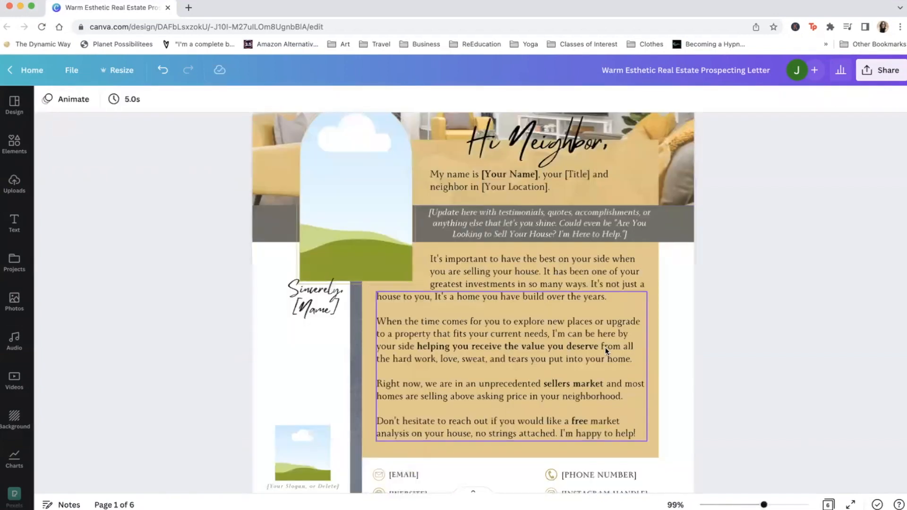
scroll(617, 426, "up", 1)
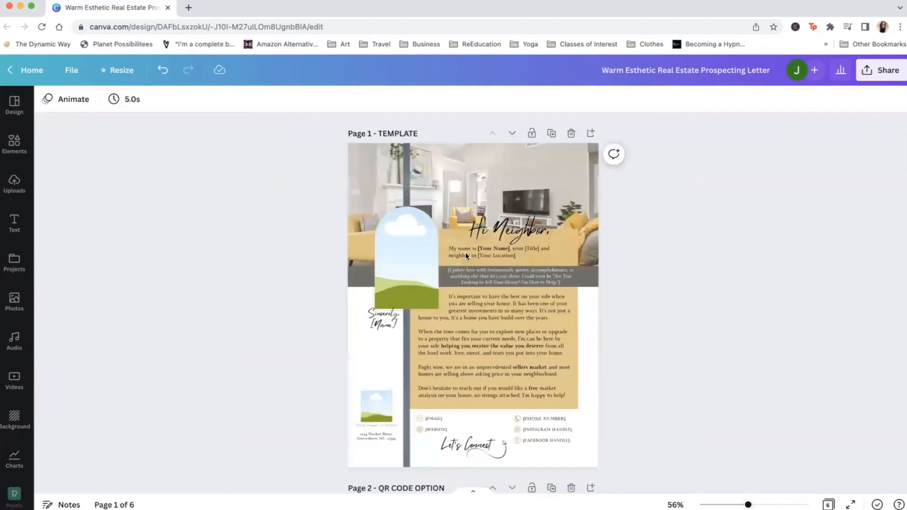
left_click(413, 231)
left_click(64, 102)
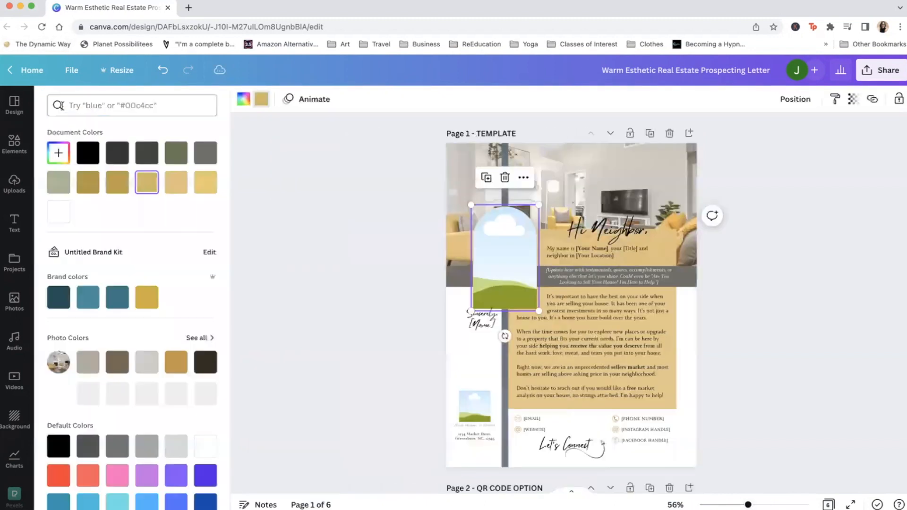
left_click(117, 152)
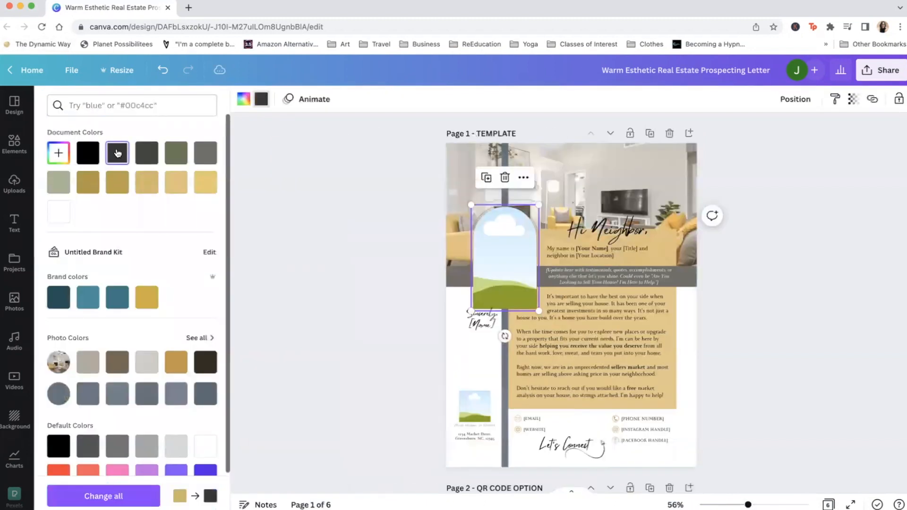
left_click(352, 392)
scroll(473, 313, "up", 5)
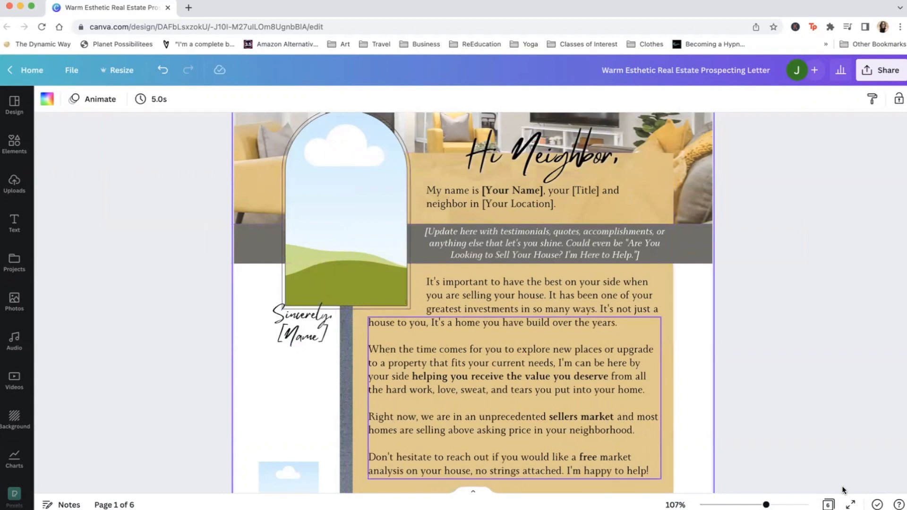
scroll(424, 313, "down", 3)
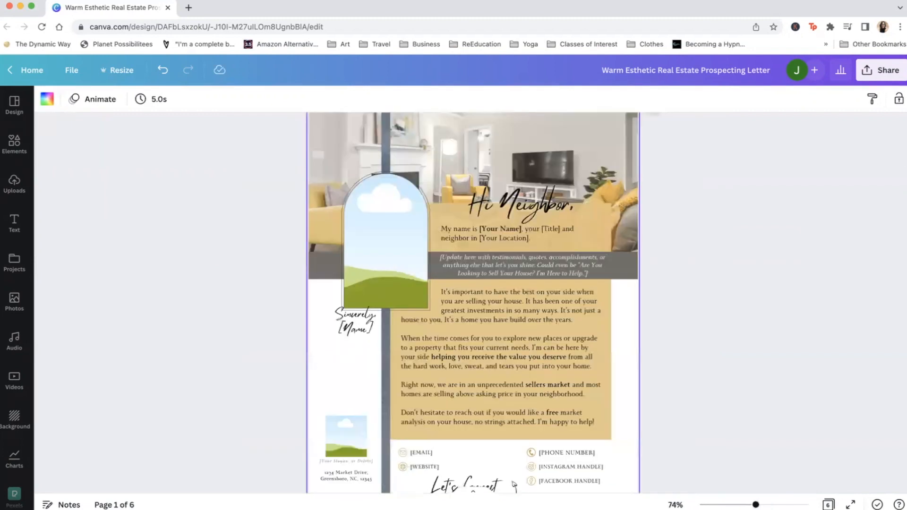
scroll(513, 484, "down", 2)
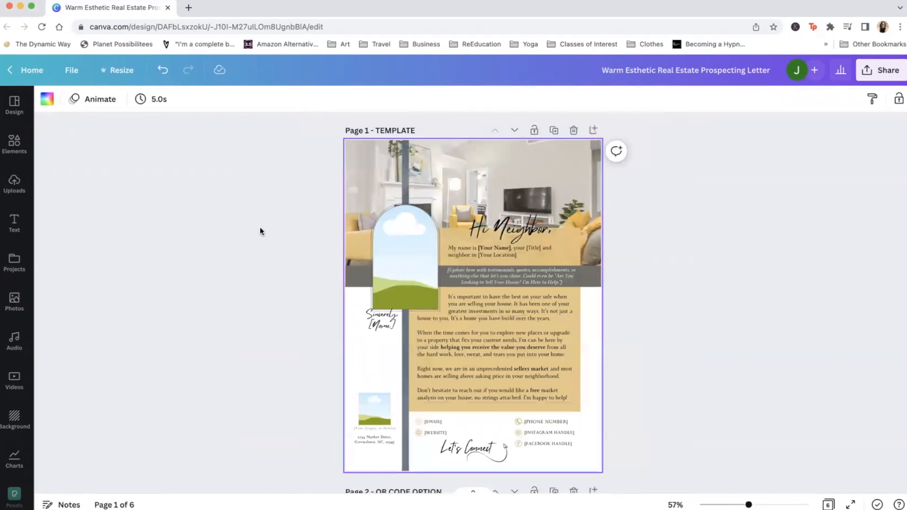
Step: Undo all the colour and photo changes back to the template's original header photo, green letter background and gold band
key("super+z")
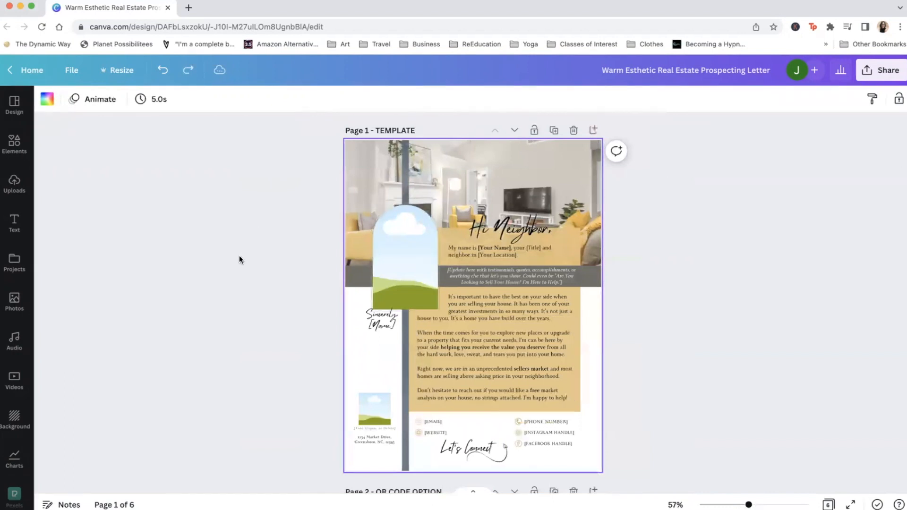
left_click(239, 256)
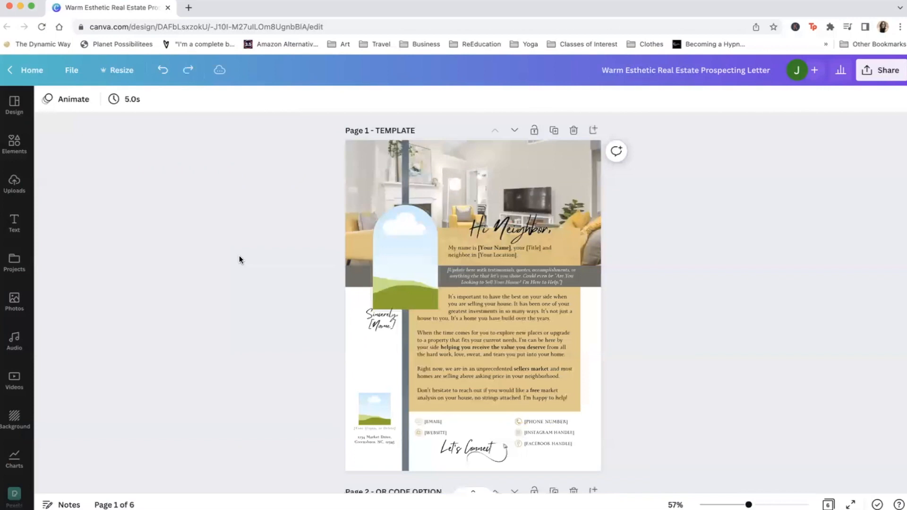
key("super+z")
key("super+z")
key("super+z")
key("super+z")
key("super+z")
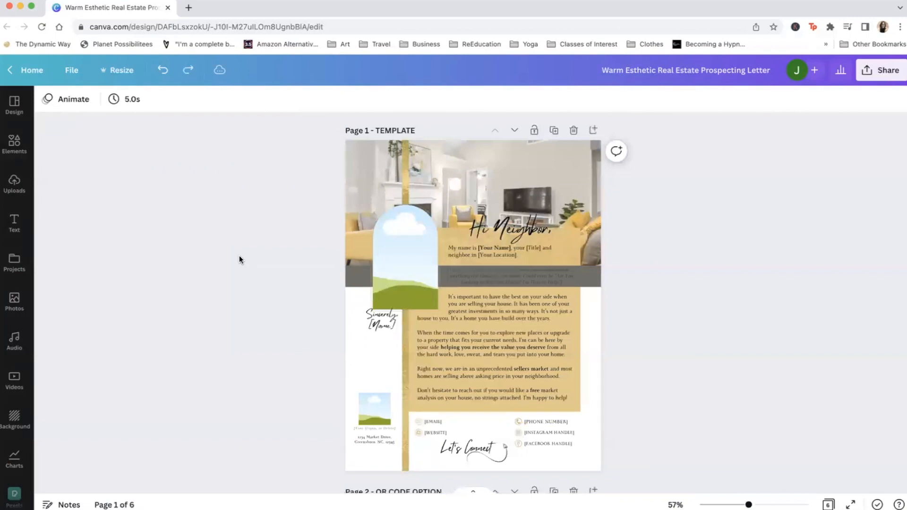
key("super+z")
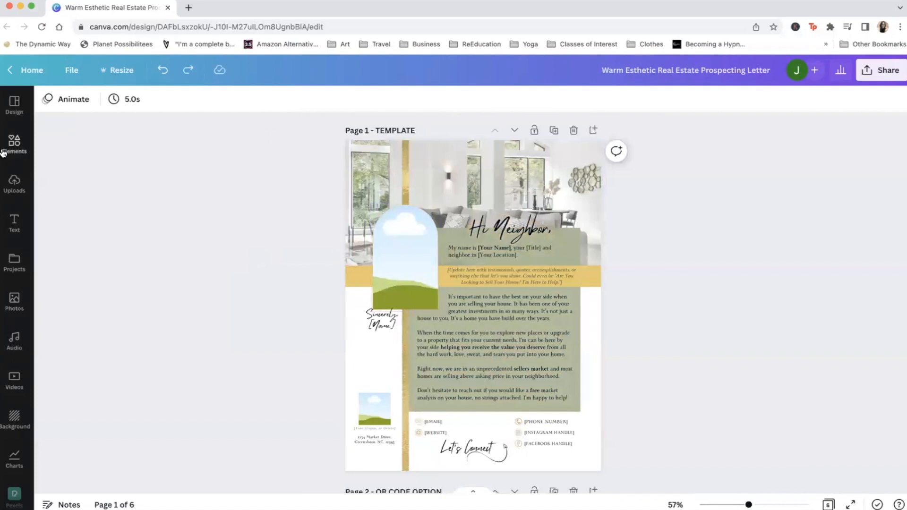
Step: Fill the arched frame with the uploaded portrait of the woman in glasses, enlarging and repositioning it inside the frame
left_click(15, 184)
left_click_drag(63, 236, 486, 251)
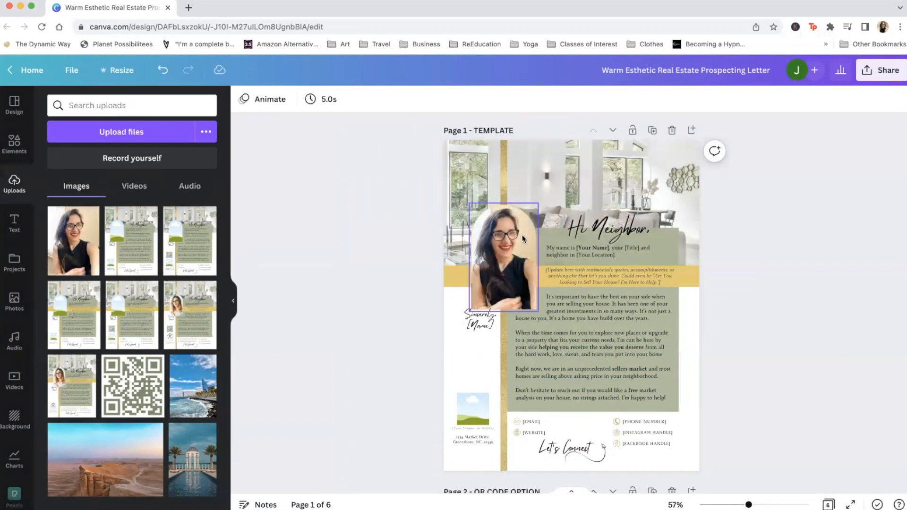
double_click(506, 255)
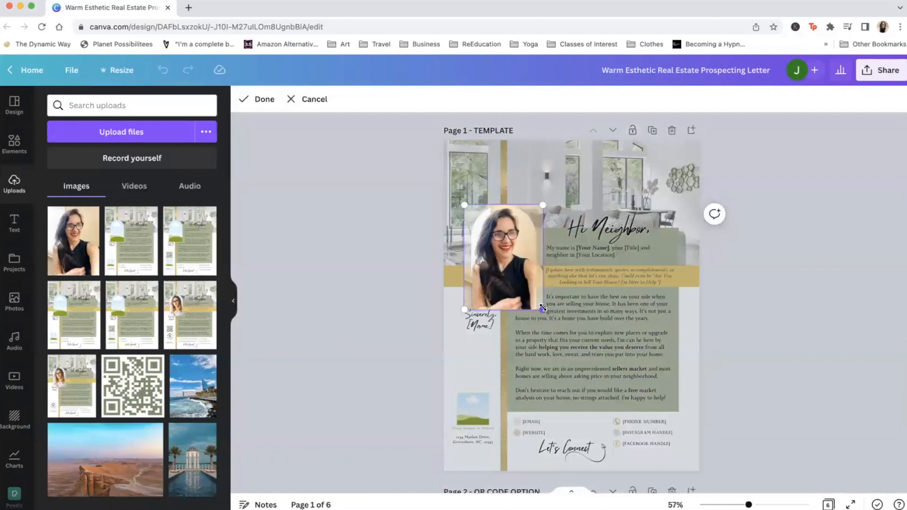
left_click_drag(542, 308, 569, 345)
left_click_drag(518, 281, 505, 276)
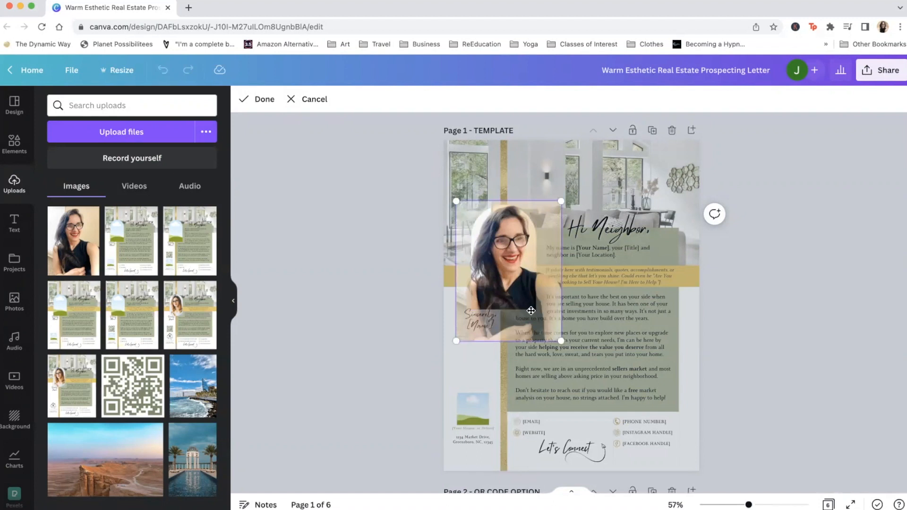
left_click(365, 281)
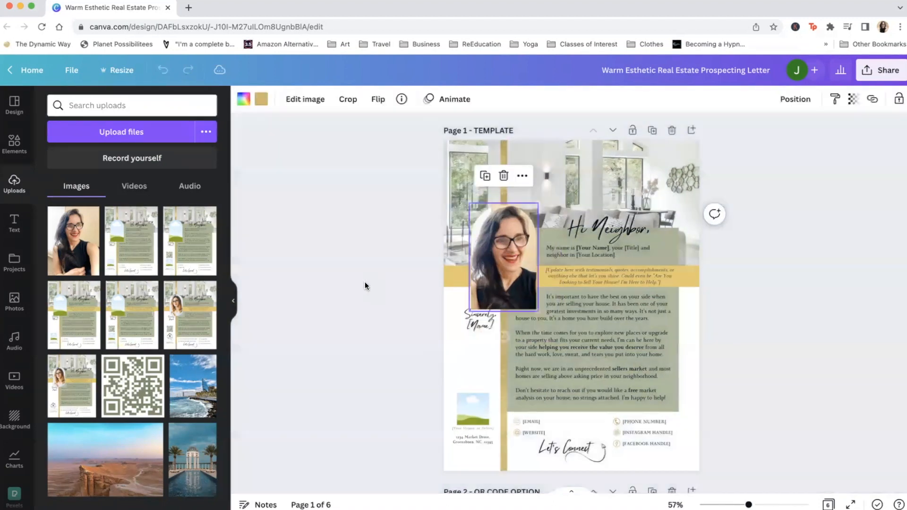
Step: Close the uploads list and undo the last enlargement of the portrait inside the arched frame
left_click(364, 282)
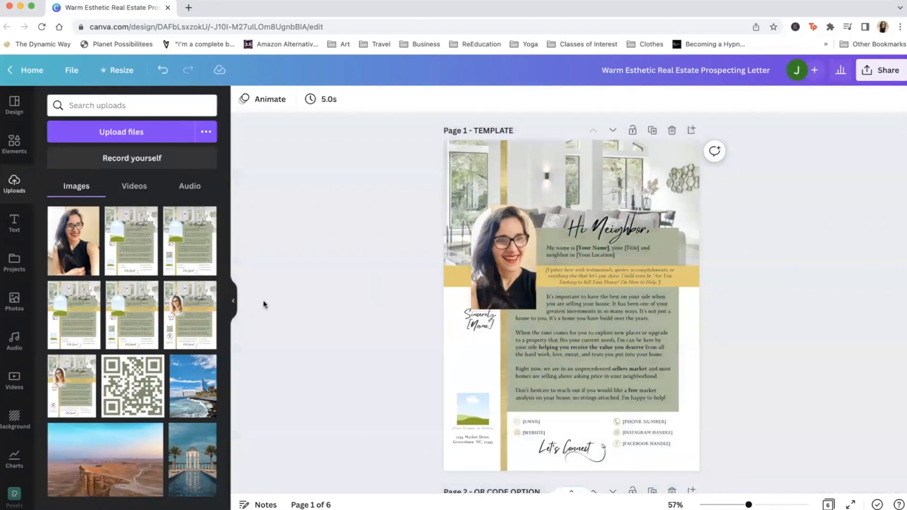
left_click(234, 301)
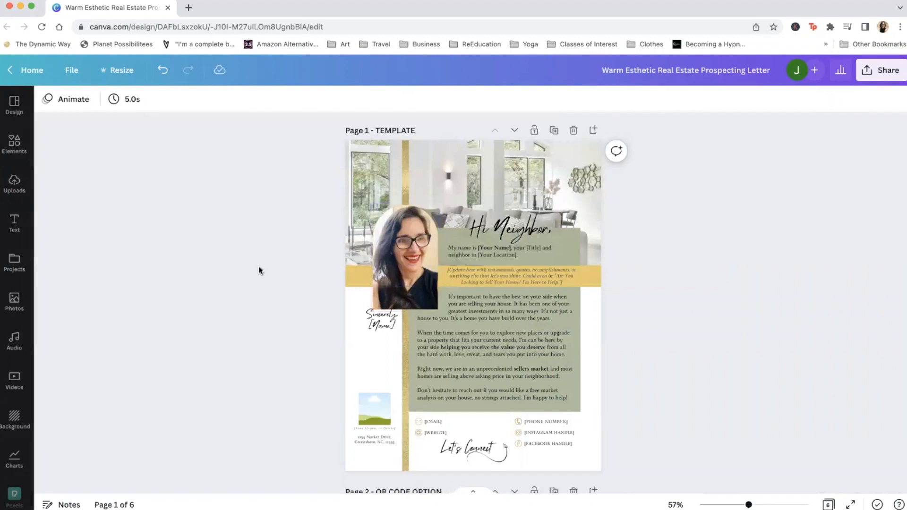
key("super+z")
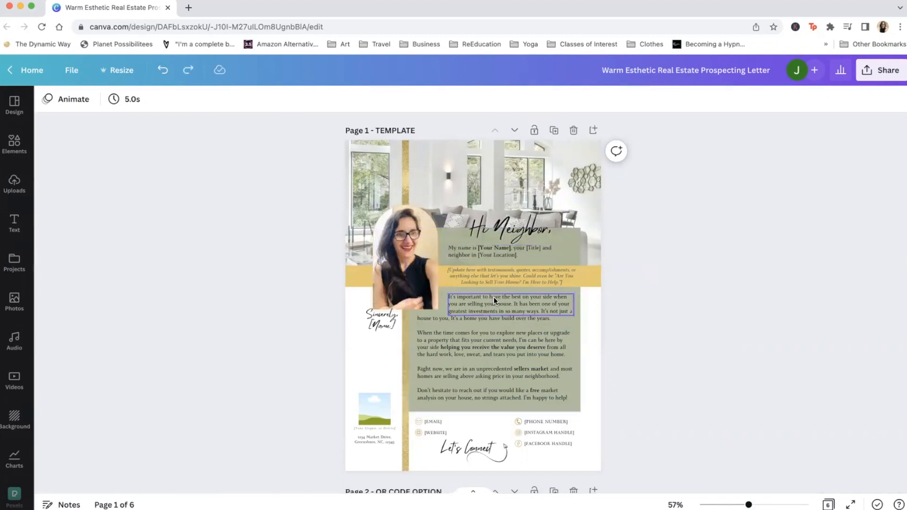
Step: Replace the [Your Location] placeholder in the introduction paragraph with Greensboro
left_click(498, 250)
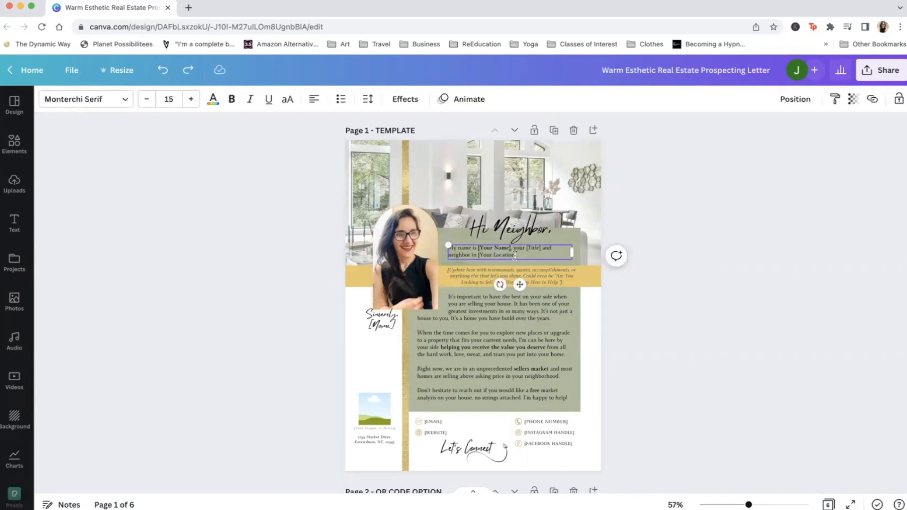
double_click(507, 255)
left_click(507, 255)
left_click_drag(516, 255, 477, 255)
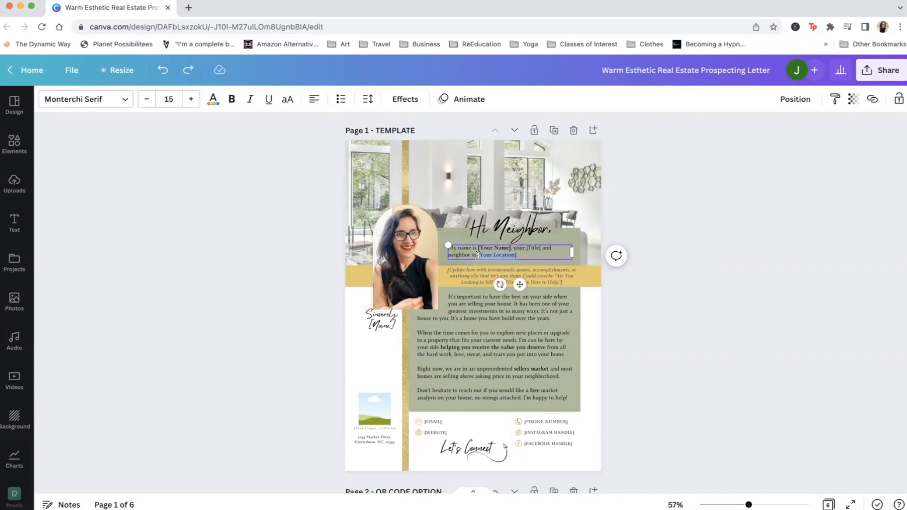
type("Greensboro")
left_click(671, 326)
Step: Enlarge the view to 84% and compare the page 1 letter with the QR code option on page 2
left_click(759, 504)
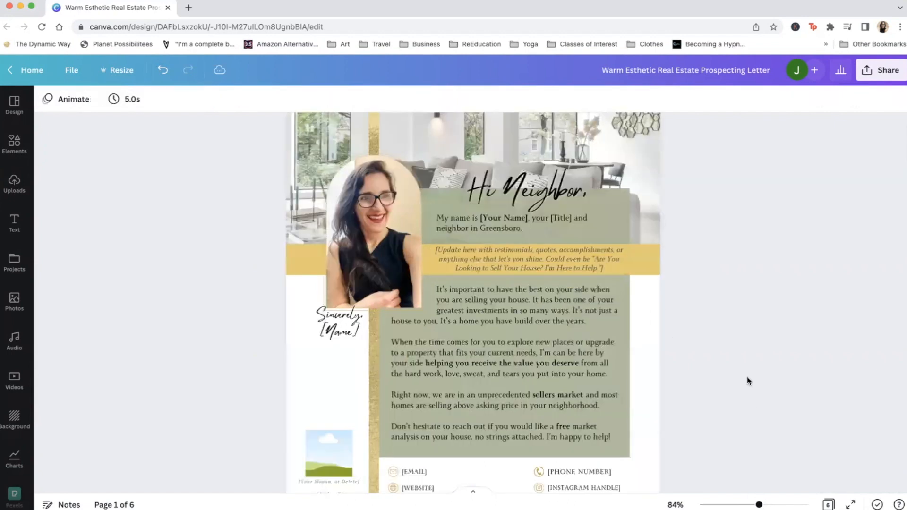
scroll(747, 376, "up", 3)
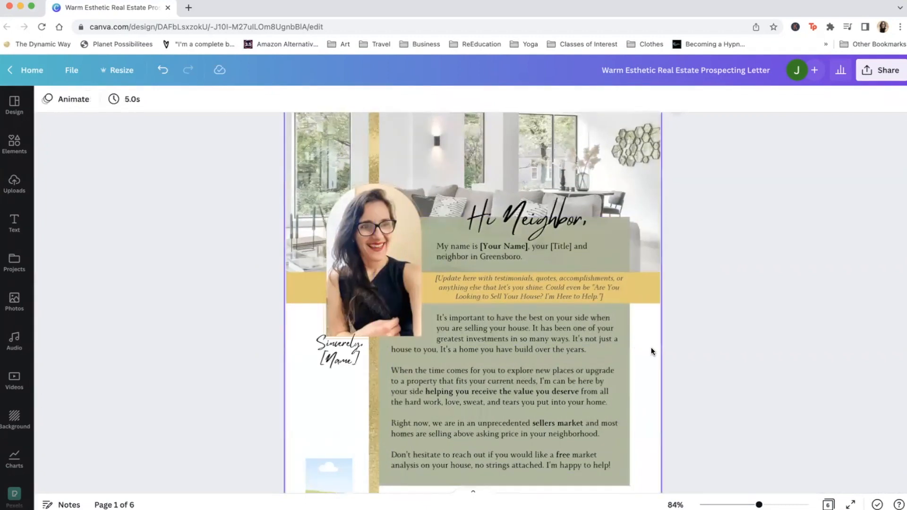
scroll(730, 378, "down", 1)
scroll(619, 322, "up", 3)
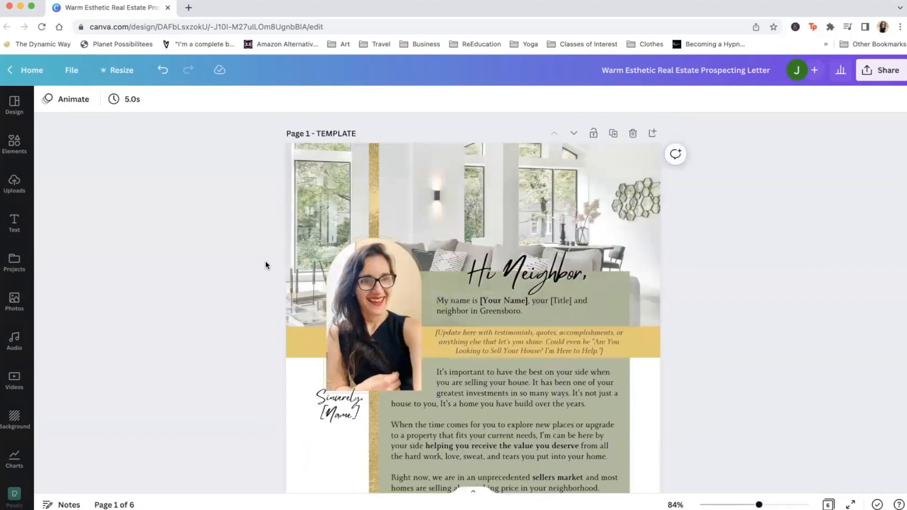
scroll(251, 285, "down", 10)
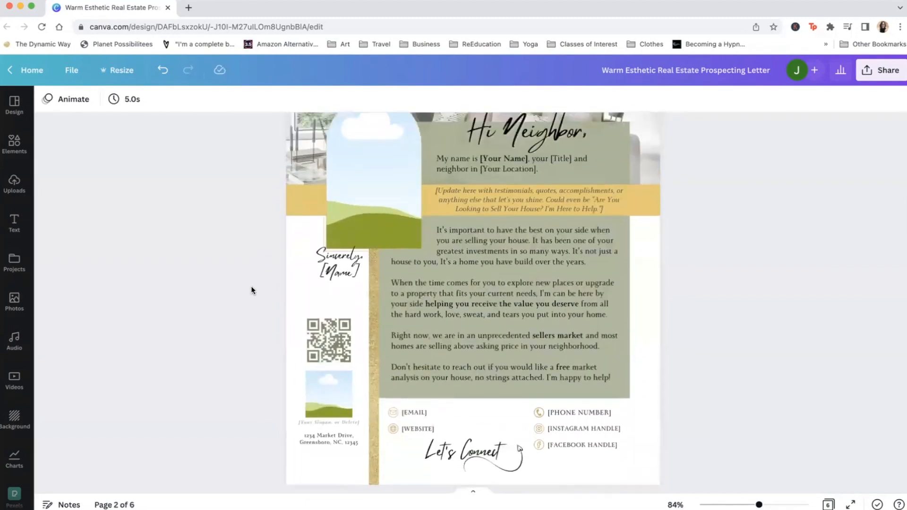
scroll(250, 285, "up", 3)
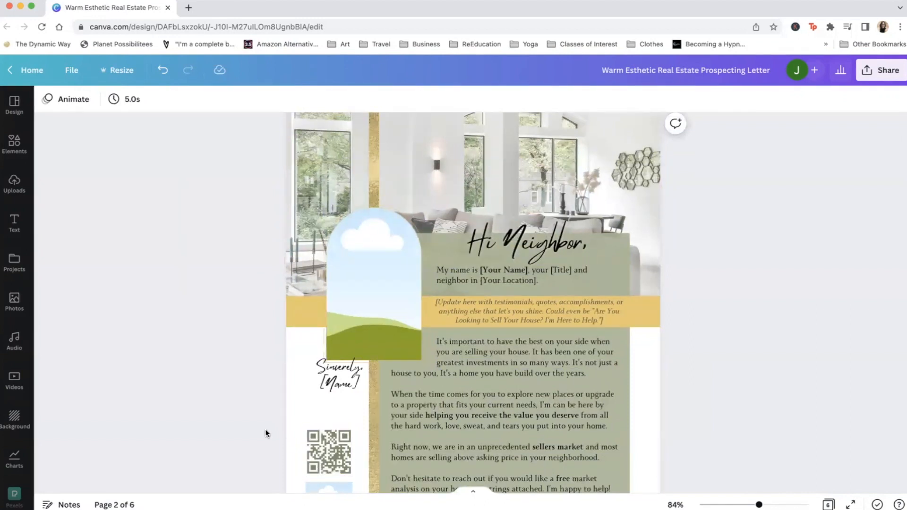
scroll(433, 282, "up", 14)
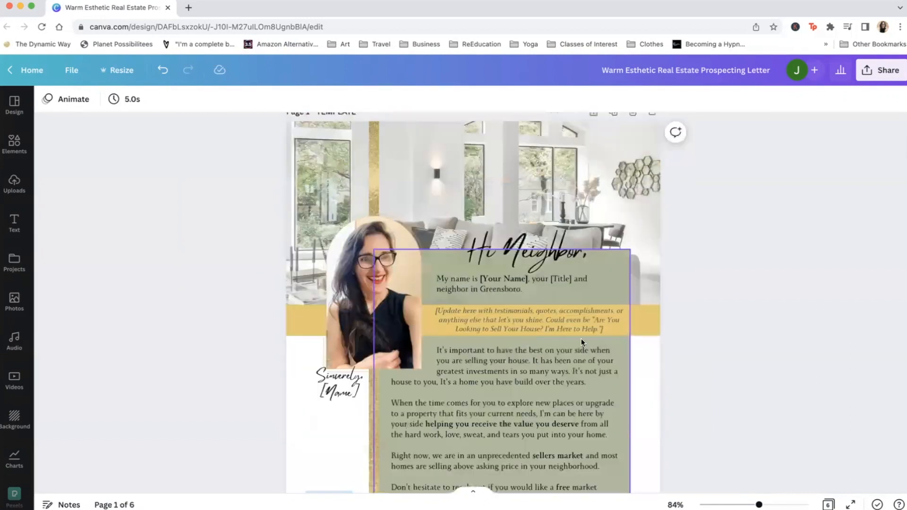
Step: Examine the two letter versions without the highlighted section, on pages 3 and 4
scroll(586, 347, "down", 7)
scroll(585, 347, "down", 15)
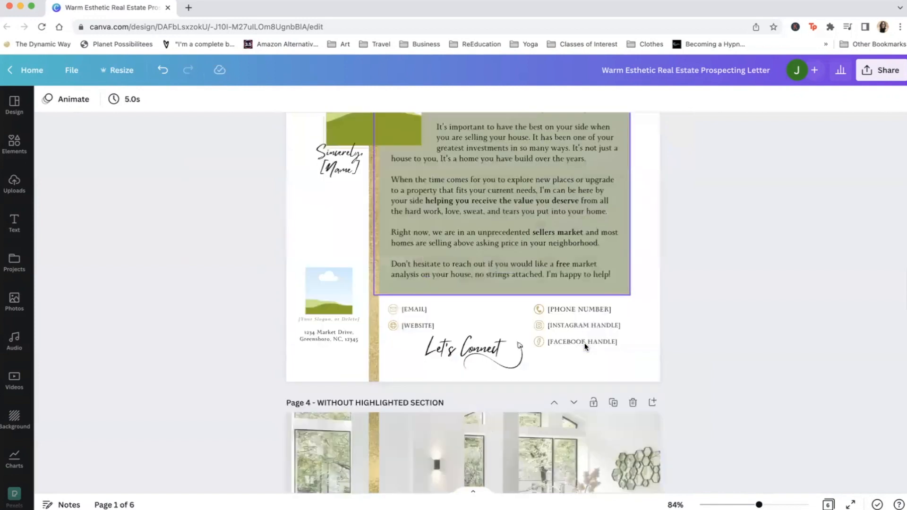
scroll(584, 347, "up", 5)
scroll(585, 344, "down", 1)
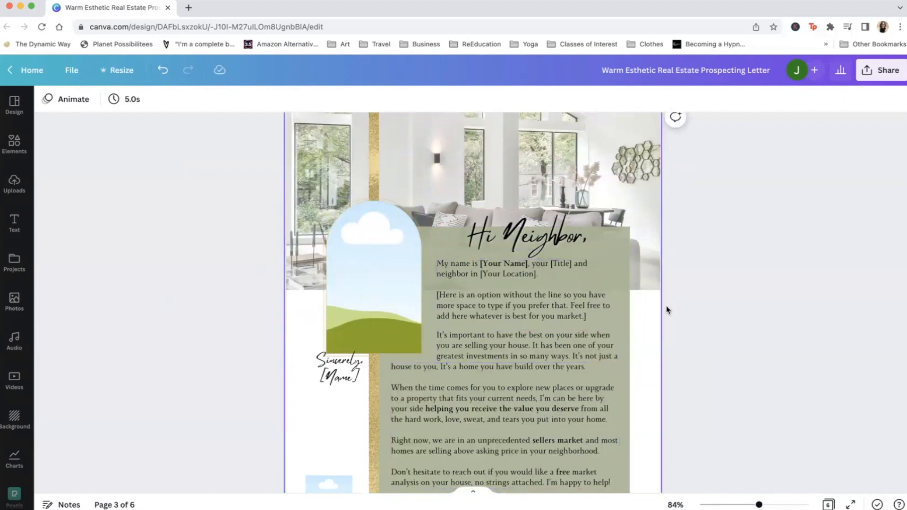
scroll(670, 366, "up", 2)
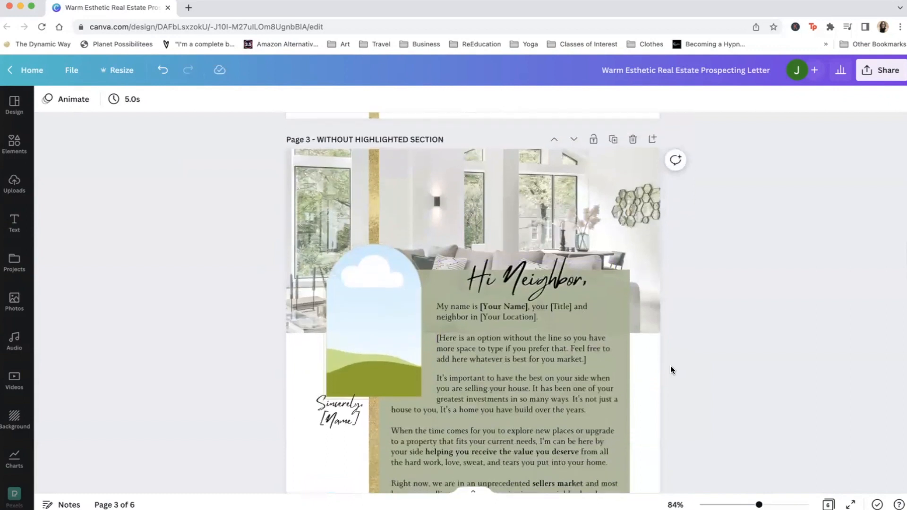
scroll(670, 366, "down", 10)
scroll(670, 365, "down", 4)
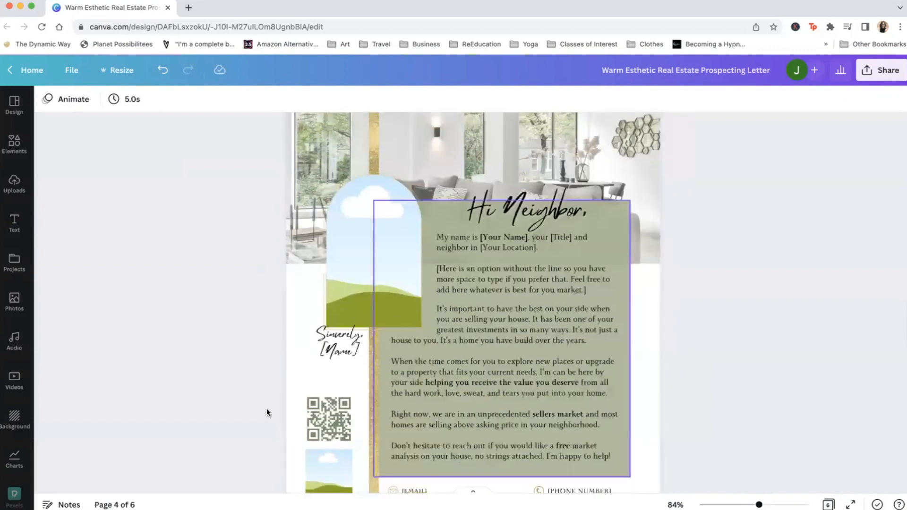
Step: Examine the completed example letters on pages 5 and 6, including their testimonial, logo, contact details and QR code
scroll(769, 391, "down", 15)
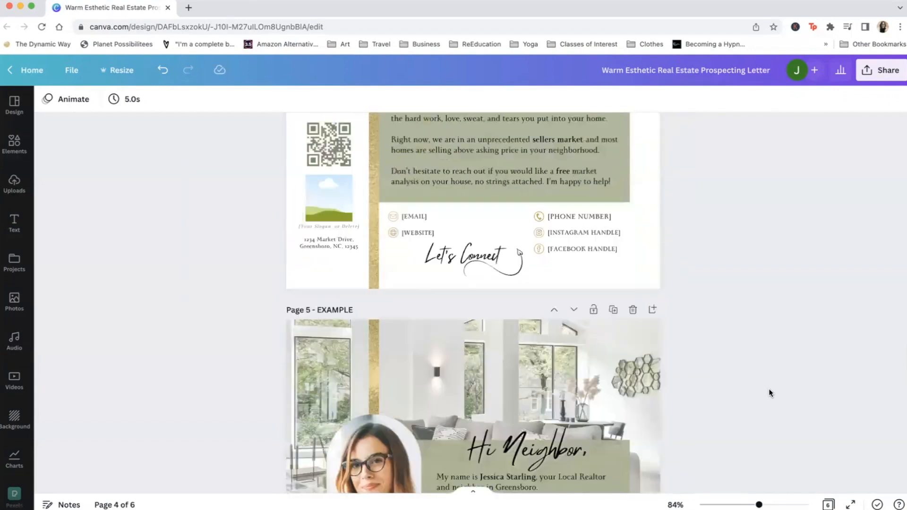
scroll(769, 393, "up", 3)
scroll(769, 392, "down", 6)
scroll(769, 392, "up", 6)
scroll(768, 393, "up", 1)
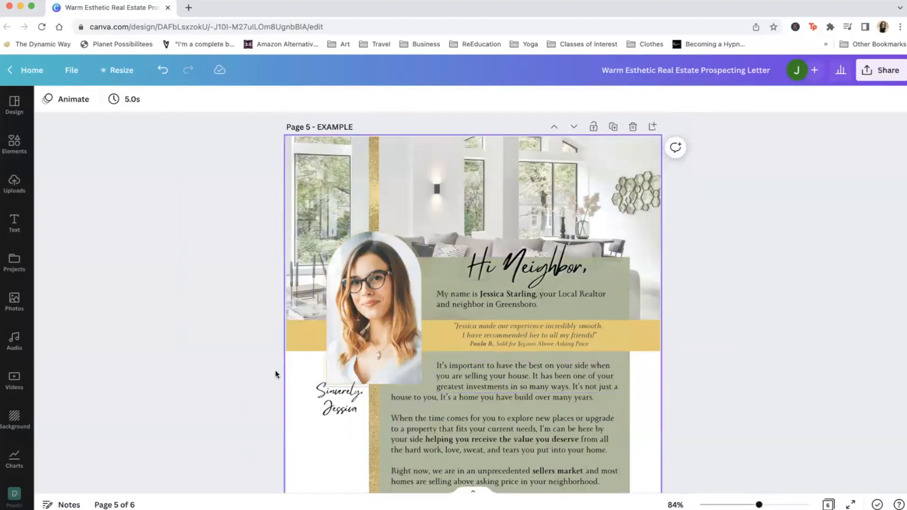
scroll(186, 433, "down", 5)
scroll(187, 433, "down", 2)
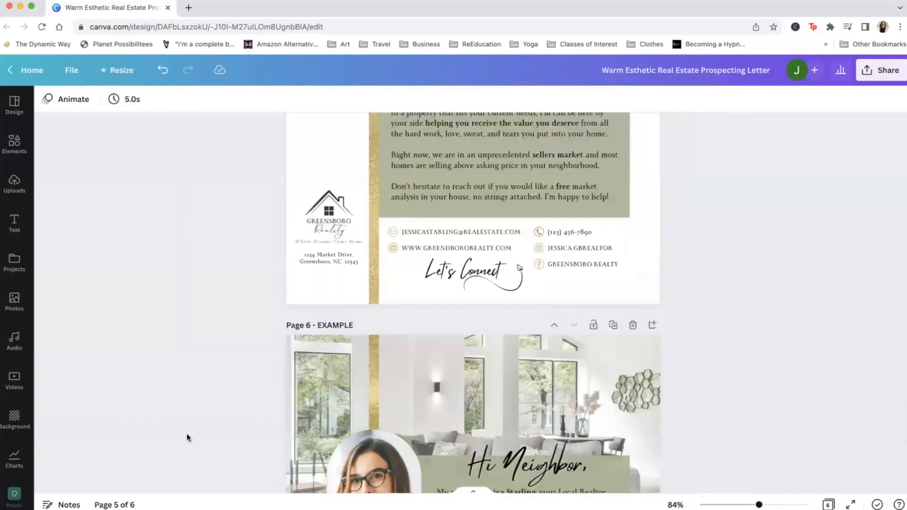
scroll(186, 432, "up", 5)
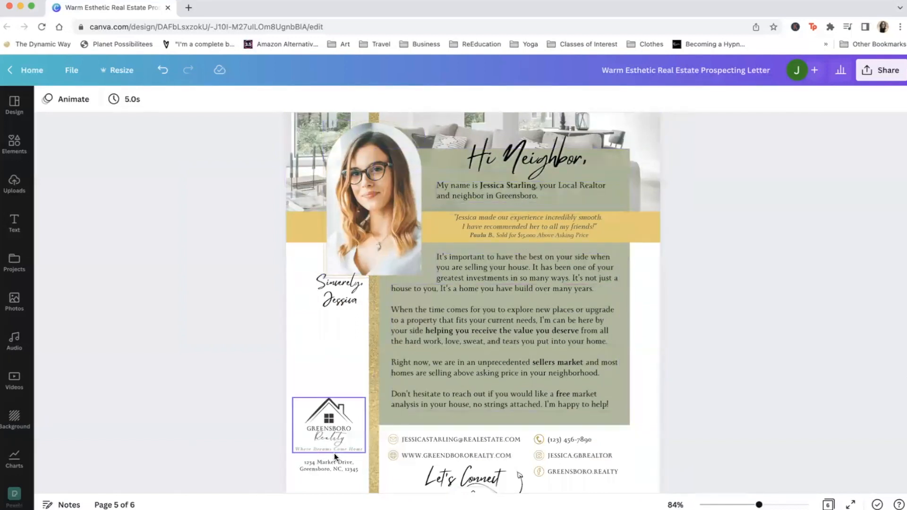
scroll(236, 458, "down", 2)
scroll(237, 458, "up", 3)
scroll(237, 458, "down", 10)
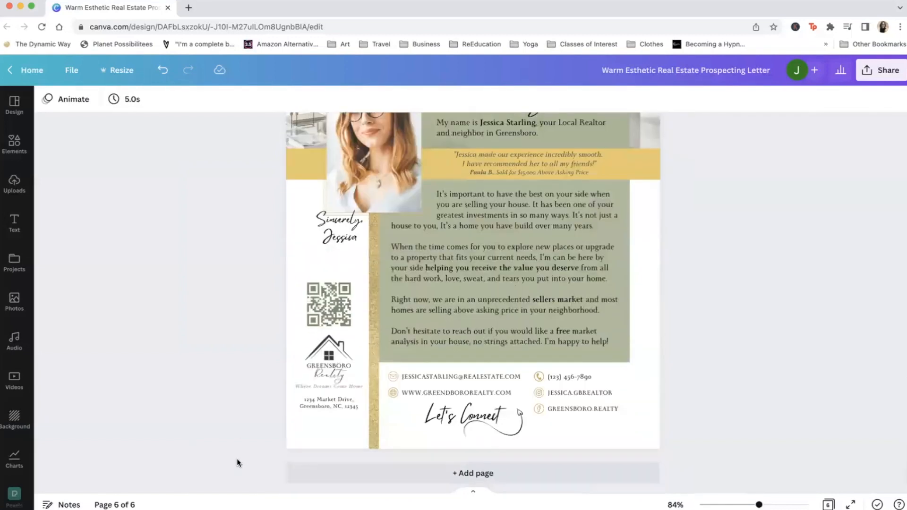
Step: Return to page 1, select the introduction paragraph and look through the document, recently used, brand kit and uploaded fonts
scroll(237, 458, "up", 6)
scroll(237, 458, "up", 20)
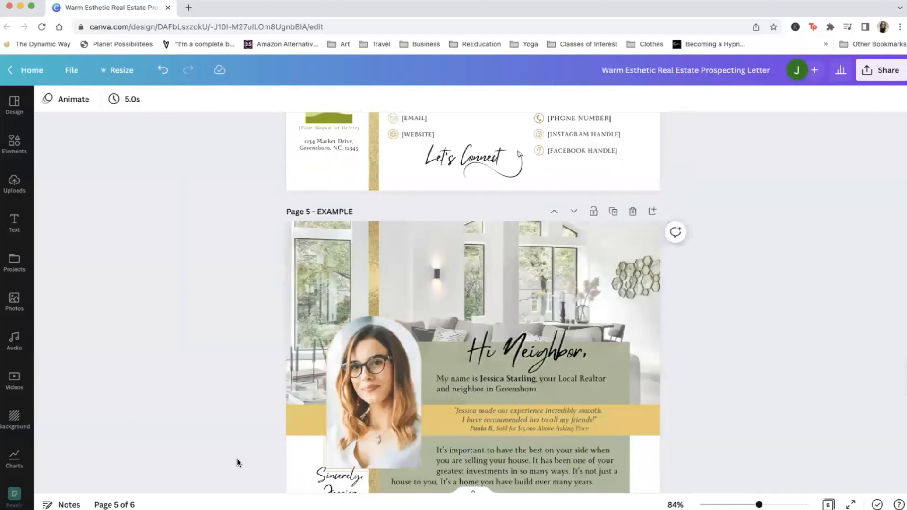
scroll(236, 458, "down", 3)
scroll(472, 284, "up", 1)
left_click(502, 255)
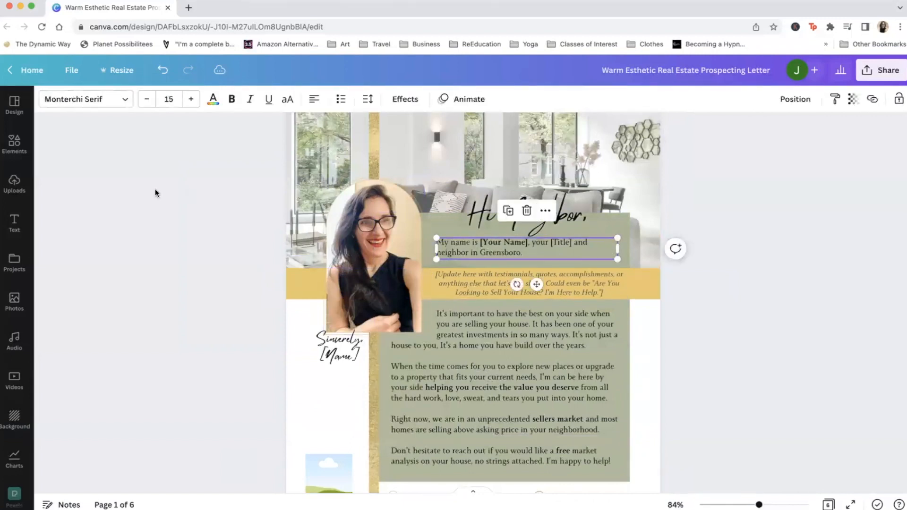
left_click(93, 98)
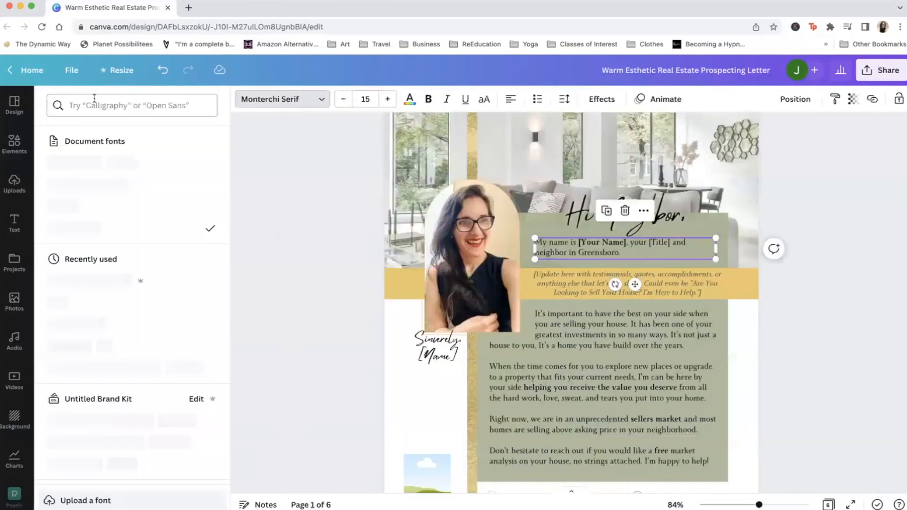
scroll(108, 382, "down", 8)
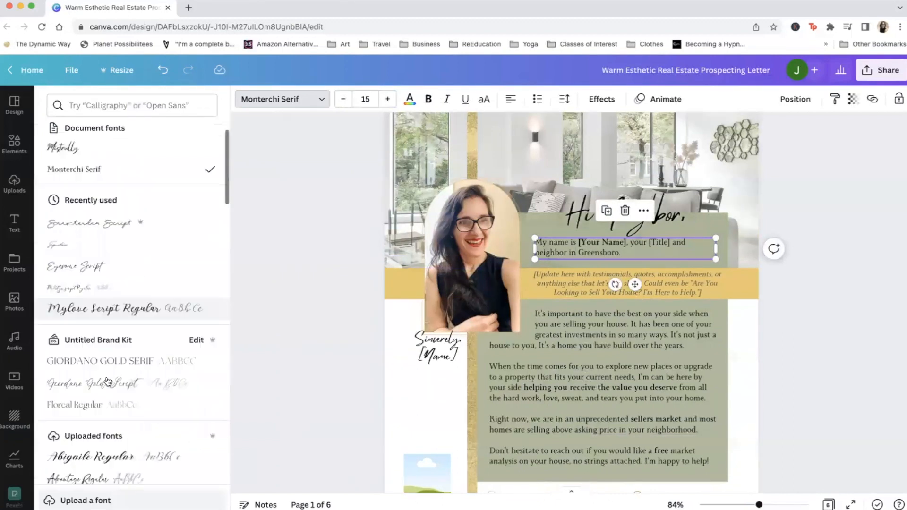
scroll(108, 382, "up", 8)
scroll(108, 382, "up", 1)
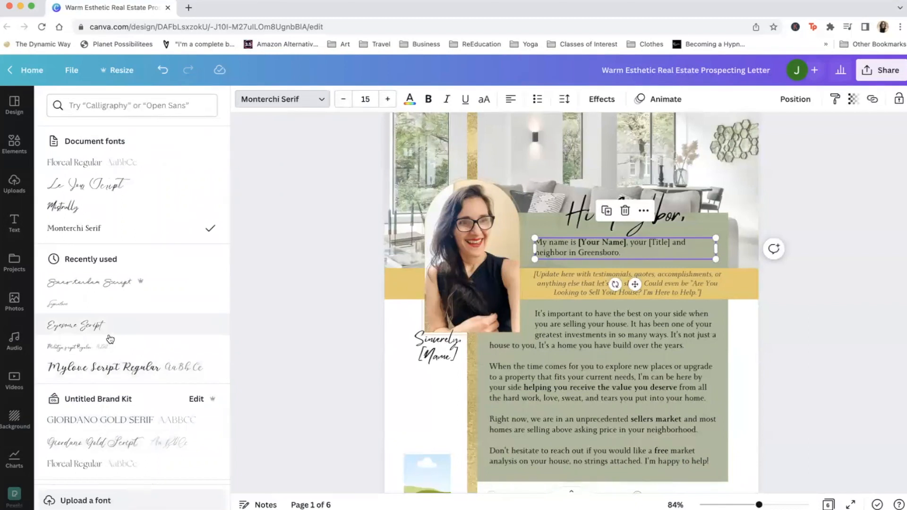
scroll(135, 358, "down", 5)
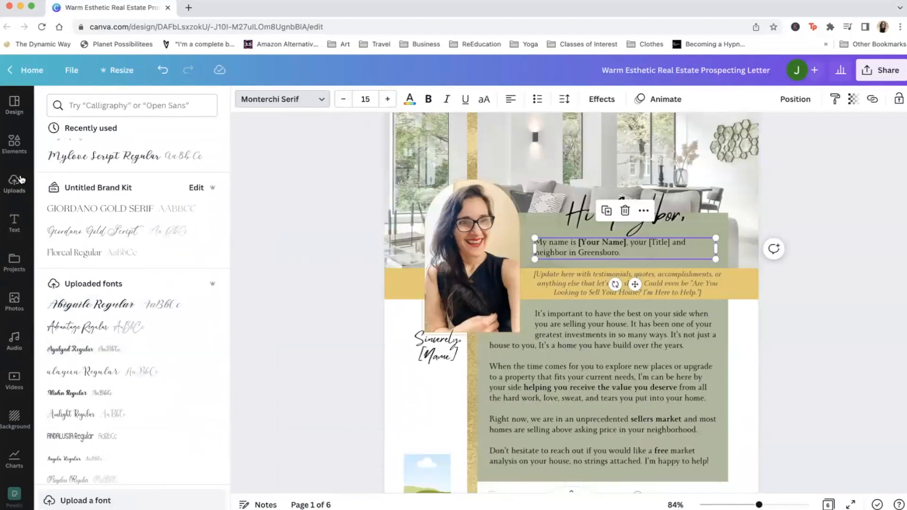
Step: Browse the design elements library and search it for "sparkles"
left_click(14, 142)
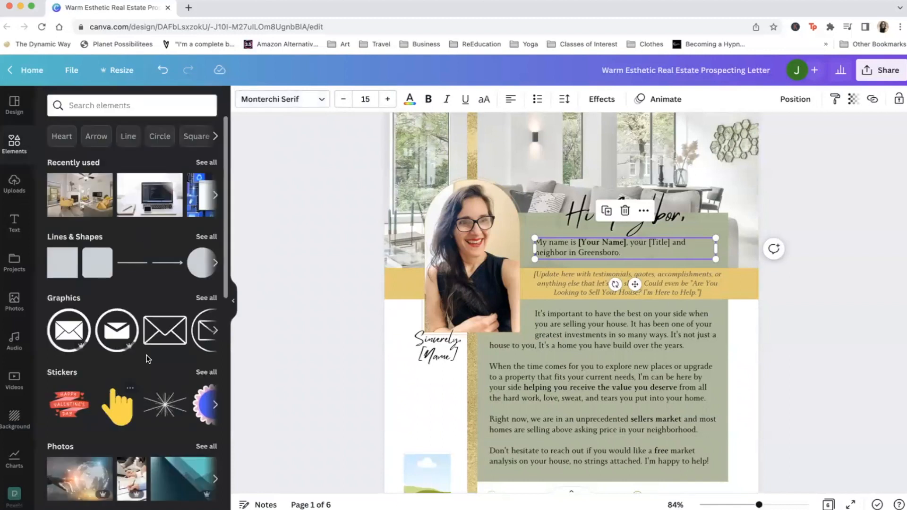
scroll(163, 455, "down", 5)
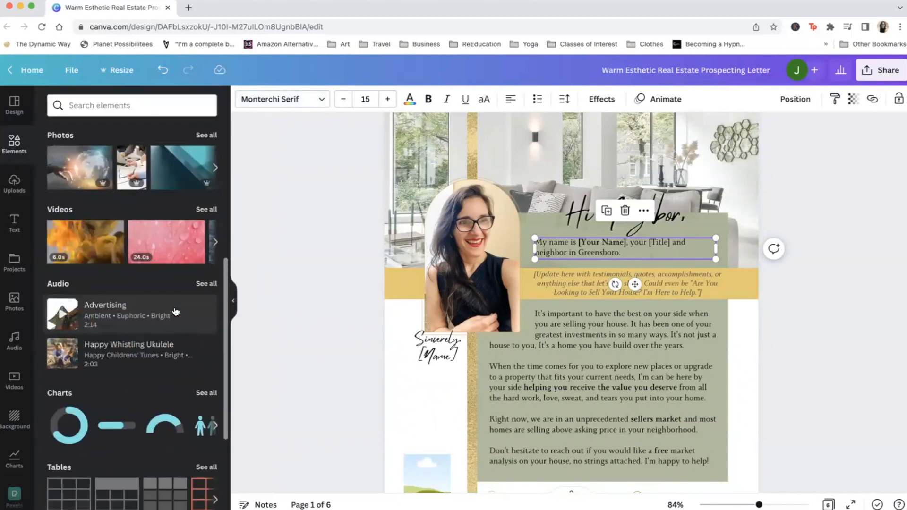
scroll(151, 284, "up", 5)
left_click(143, 101)
type("st")
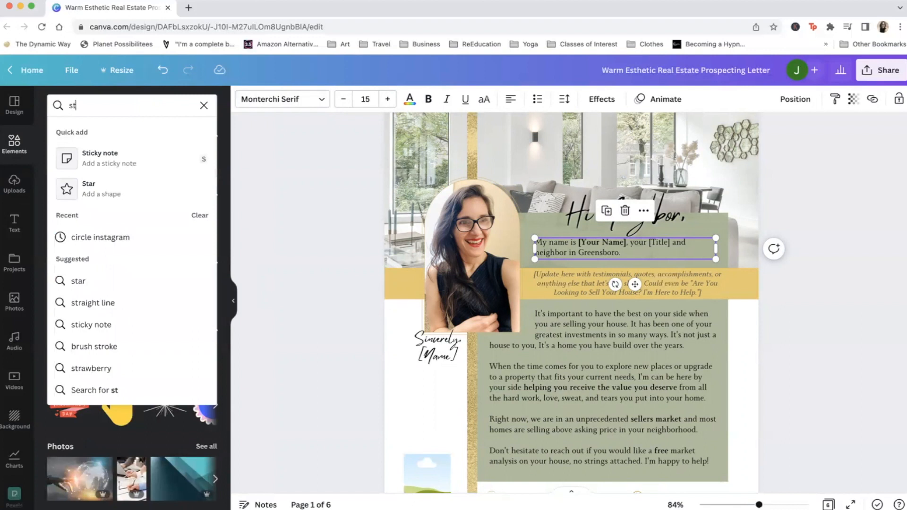
key("BackSpace")
type("parkles")
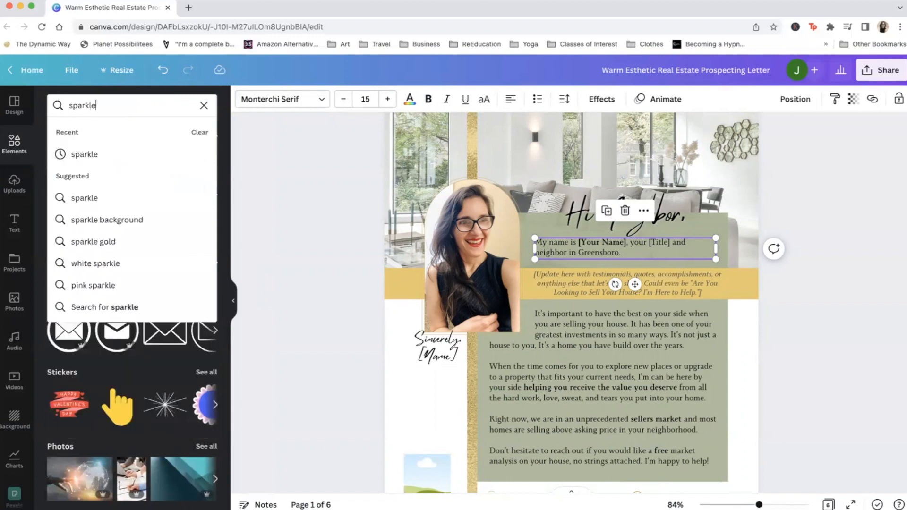
key("Return")
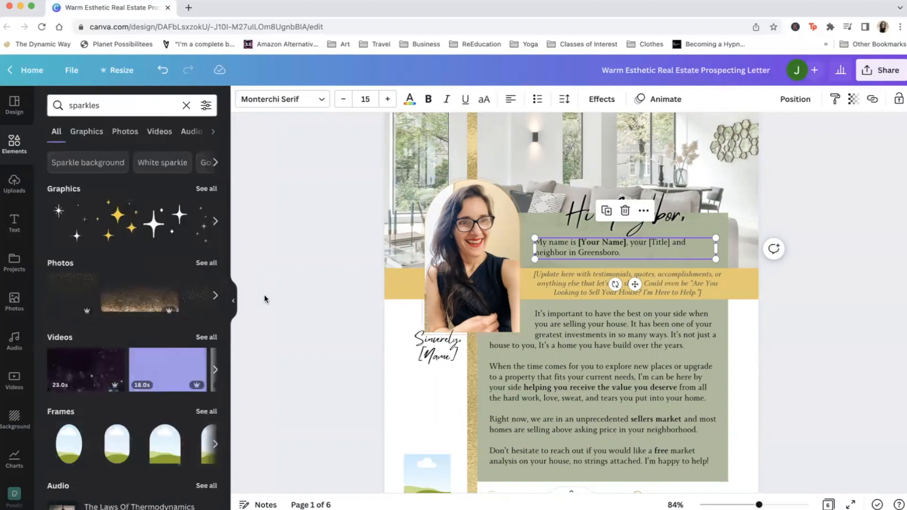
Step: Reselect the introduction paragraph and review the brand kit and uploaded fonts available for it
left_click(289, 158)
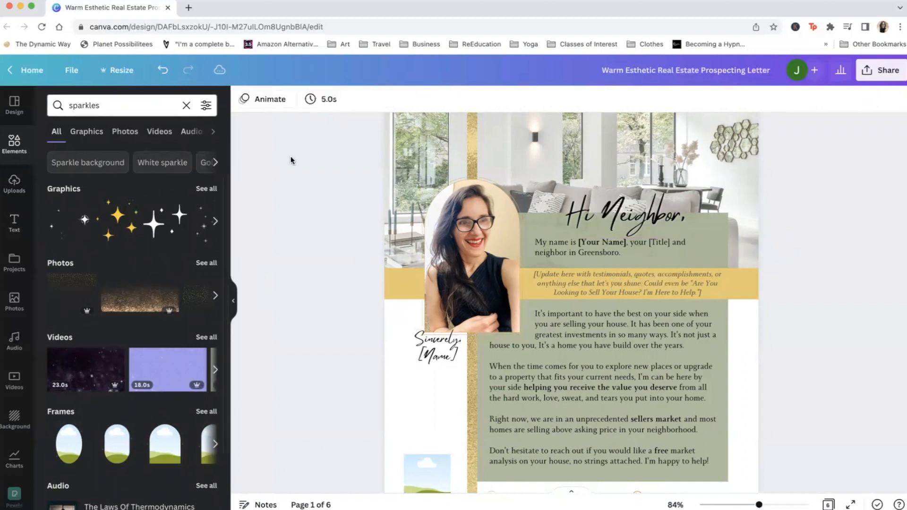
left_click(543, 208)
left_click(539, 239)
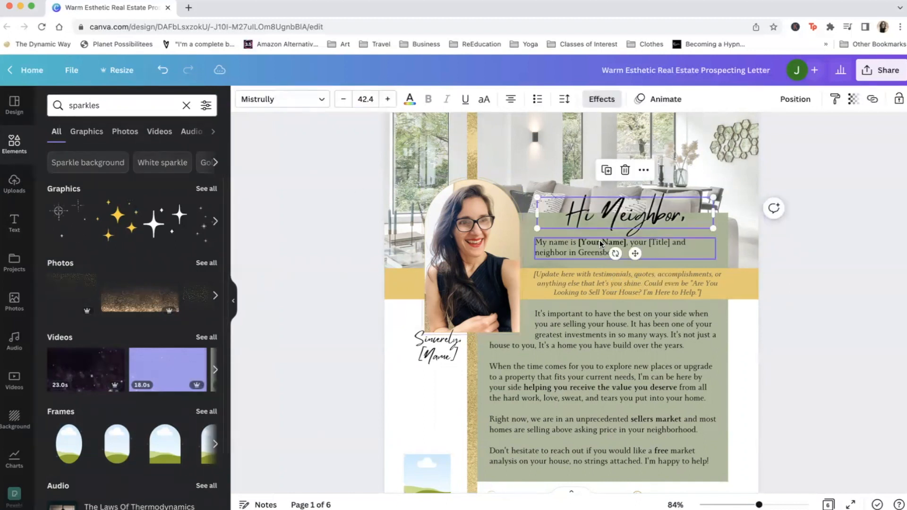
left_click(265, 99)
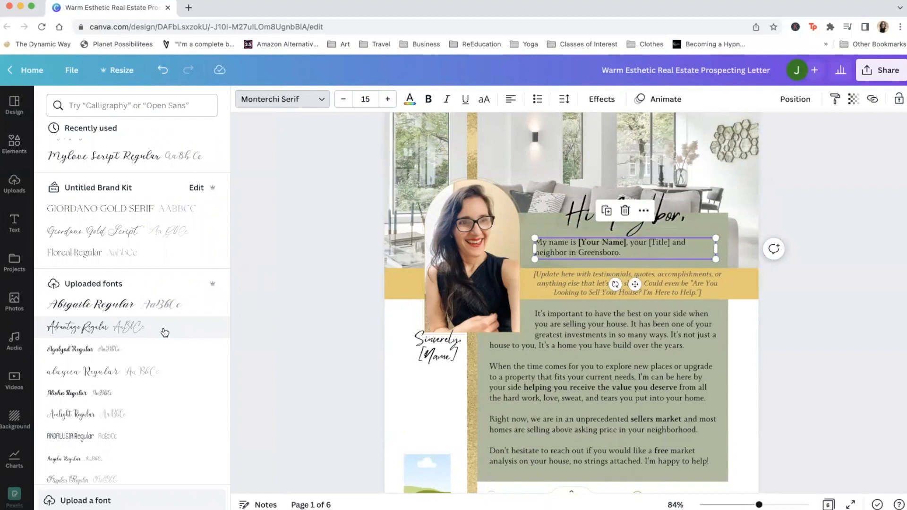
scroll(188, 334, "down", 2)
scroll(191, 334, "up", 4)
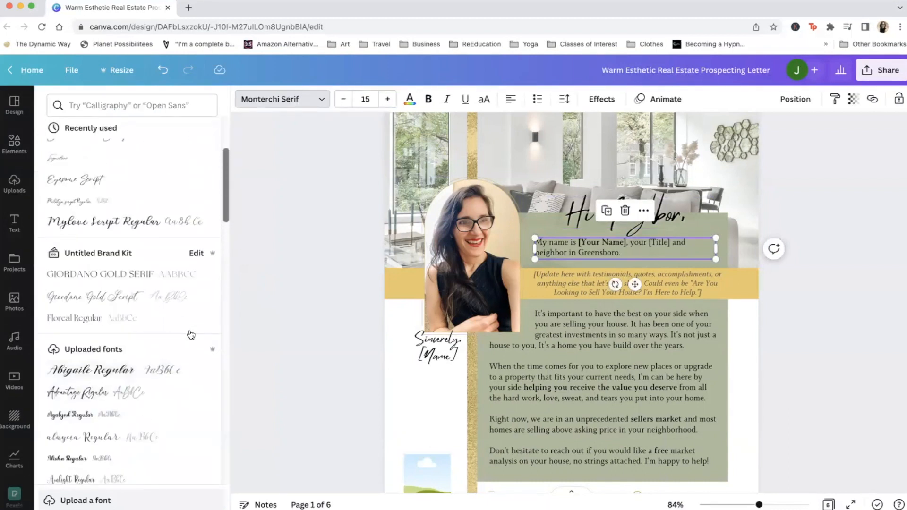
Step: Look through the uploaded fonts and the popular fonts available for the selected introduction paragraph
scroll(191, 334, "up", 2)
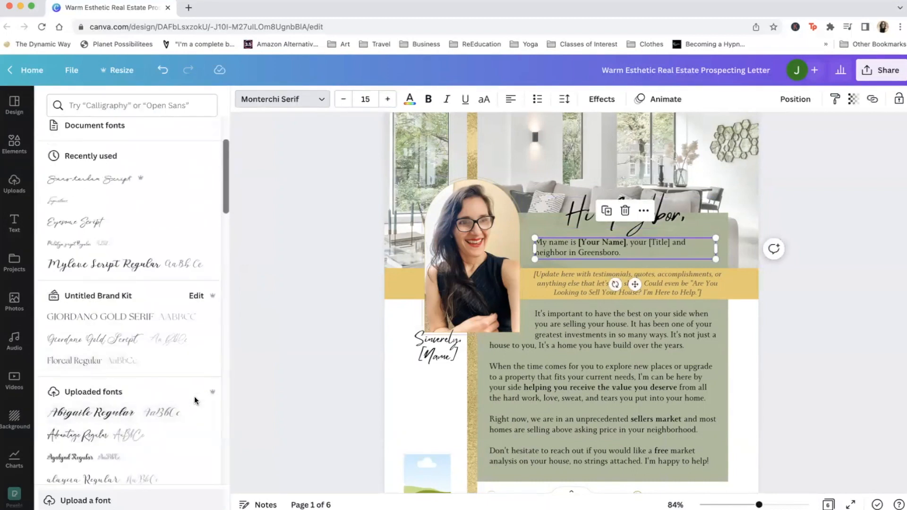
scroll(172, 358, "down", 15)
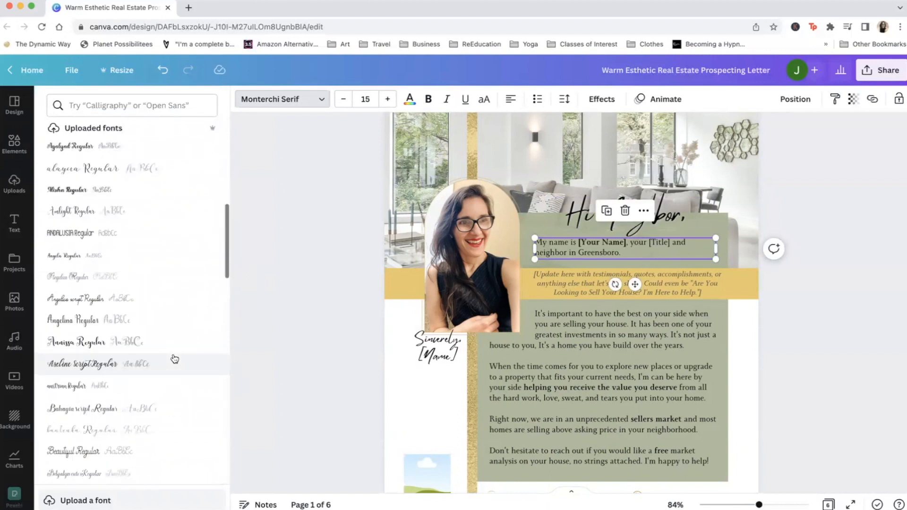
scroll(175, 359, "down", 10)
scroll(166, 339, "up", 7)
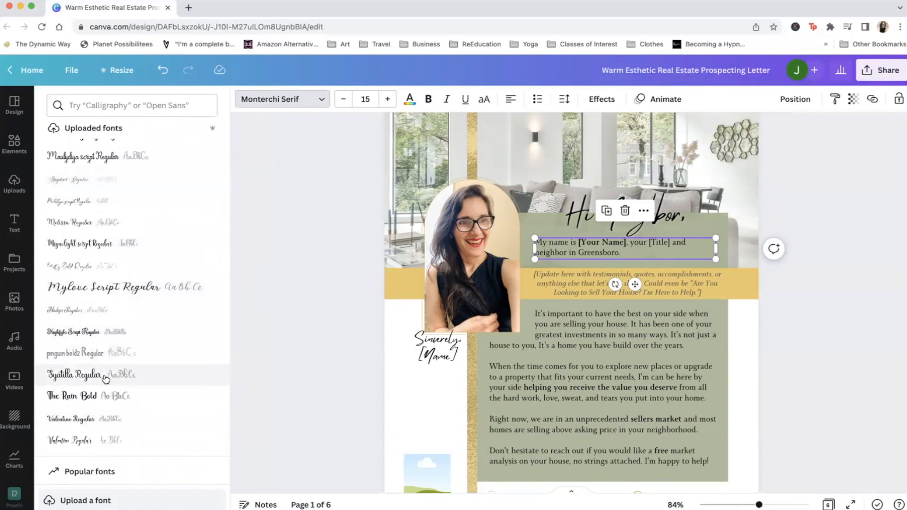
scroll(106, 377, "down", 7)
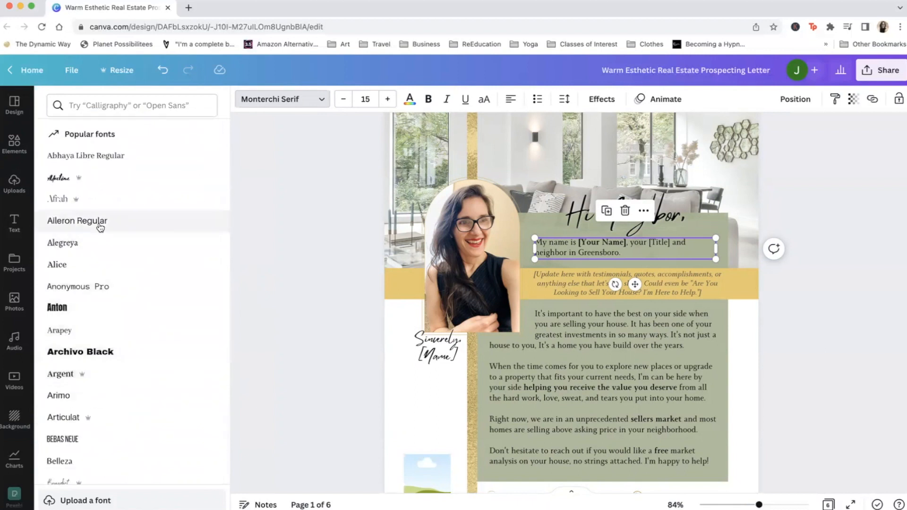
mouse_move(73, 202)
scroll(73, 309, "down", 10)
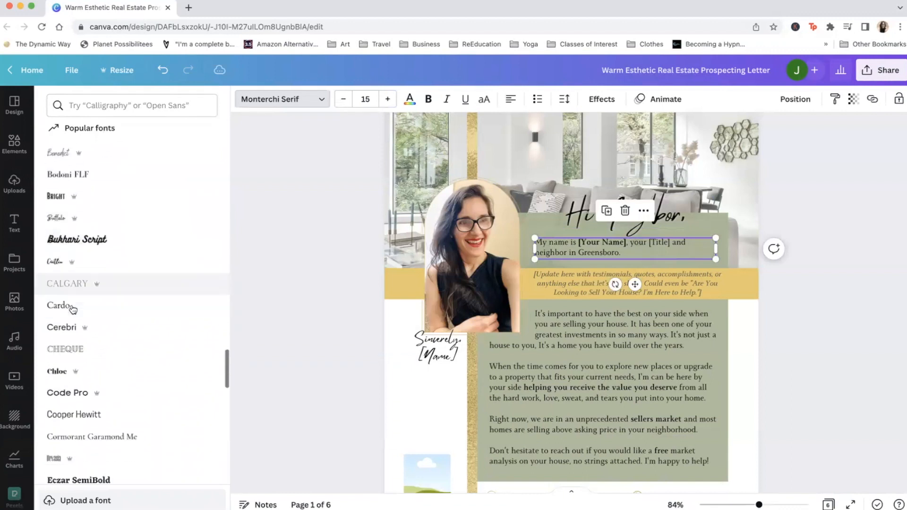
scroll(73, 309, "down", 15)
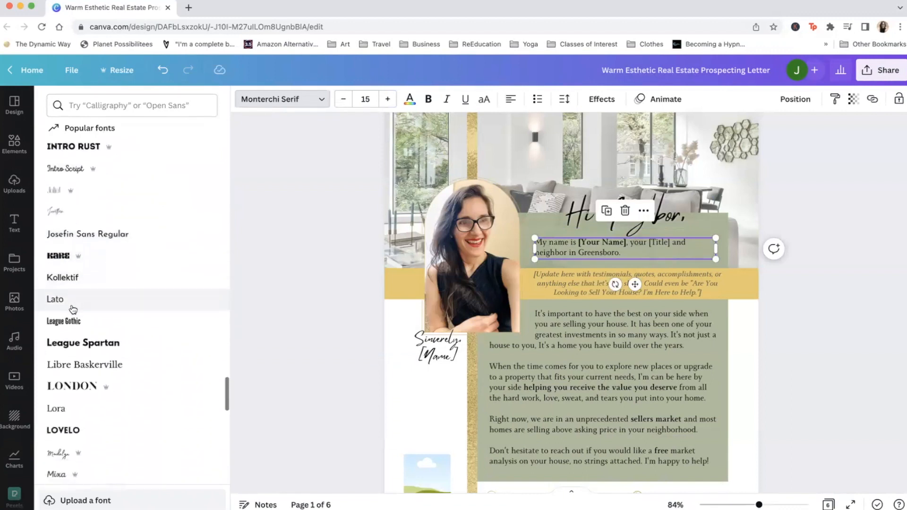
scroll(73, 310, "down", 15)
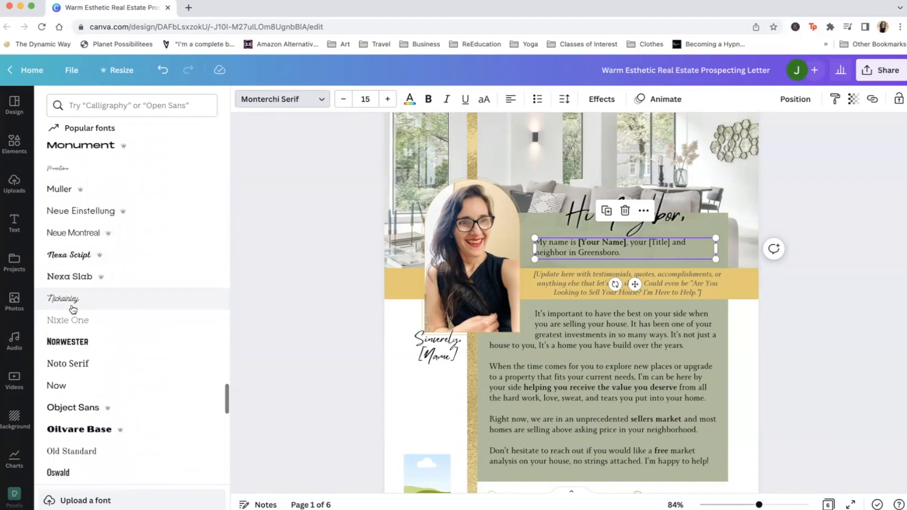
scroll(73, 310, "down", 1)
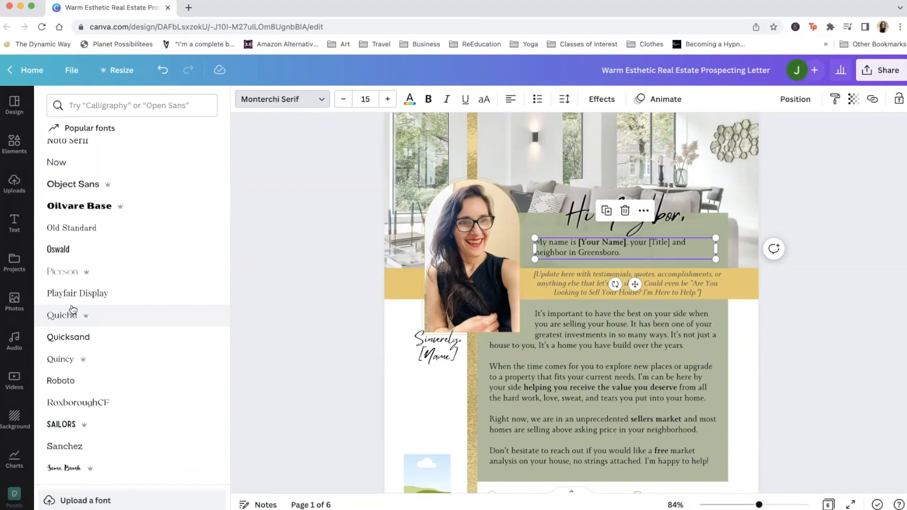
scroll(146, 357, "up", 20)
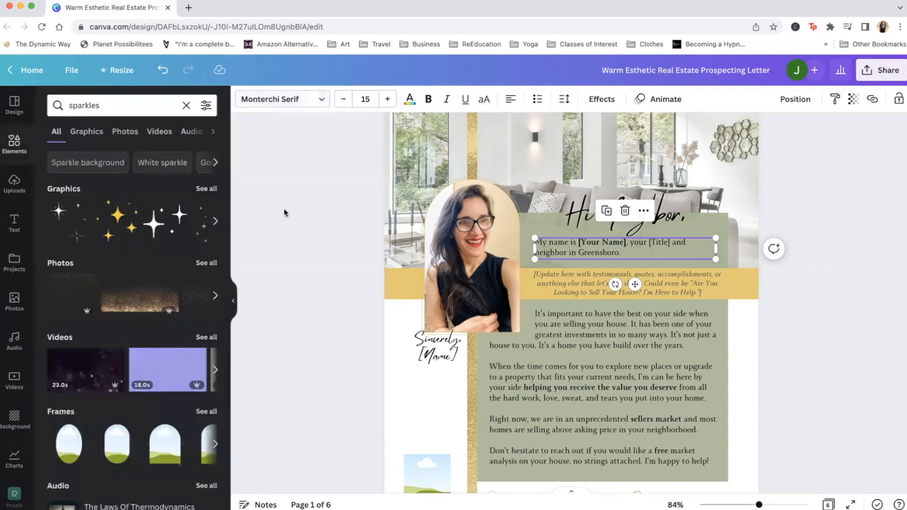
Step: Collapse the element search results and deselect the introduction paragraph to view page 1 of the letter
left_click(233, 301)
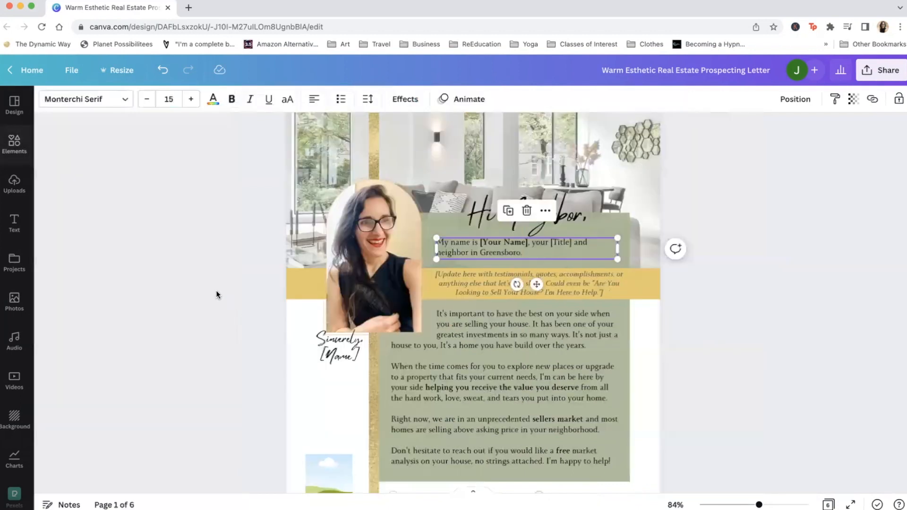
left_click(217, 291)
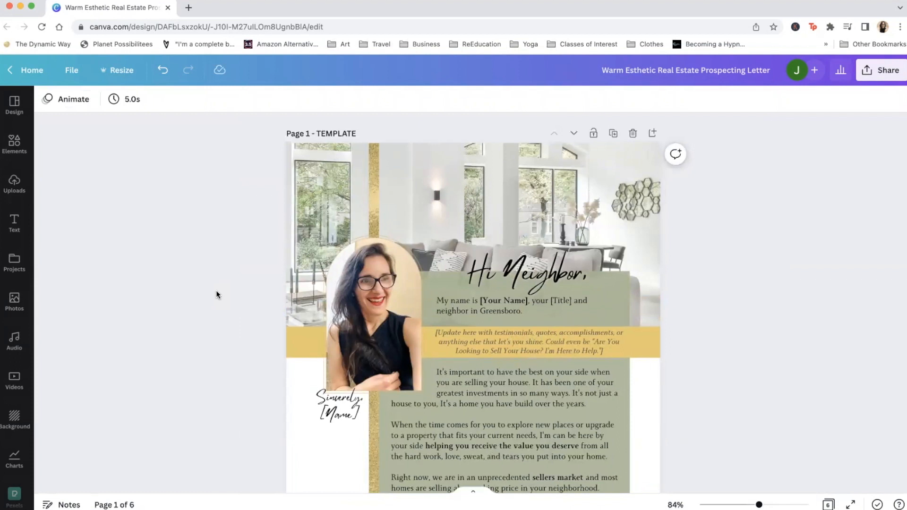
scroll(216, 290, "down", 4)
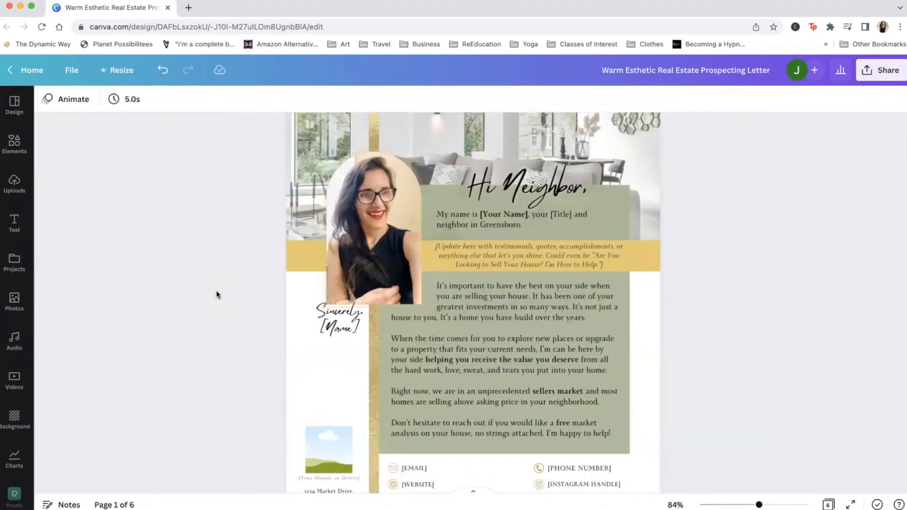
scroll(216, 291, "up", 1)
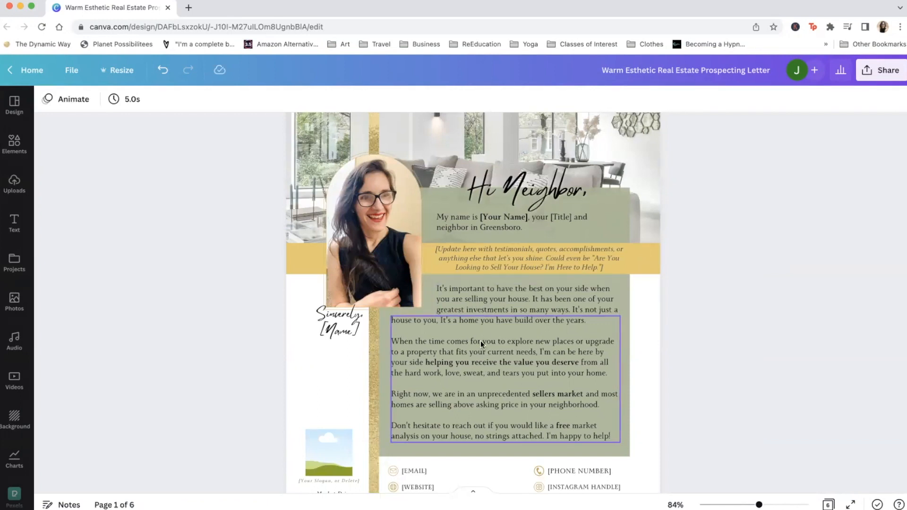
Step: Replace the body text beside the portrait, starting "It's important to have the best", with four lines of filler text beginning "slkhdflkjhsflhnsdvlk"
double_click(478, 299)
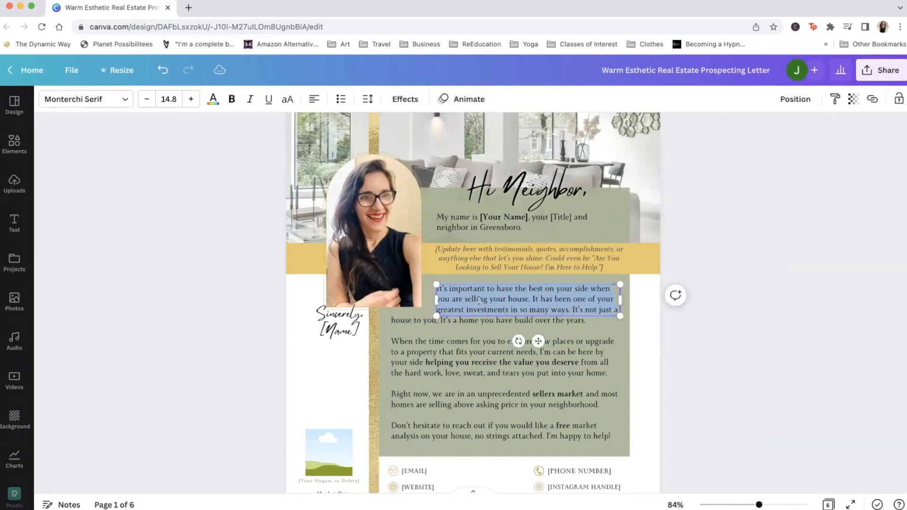
type("slkhdflkjhsflhnsdvlk. lkjsdklfklshdfj slf")
key("Return")
type("k")
type("f lskdf")
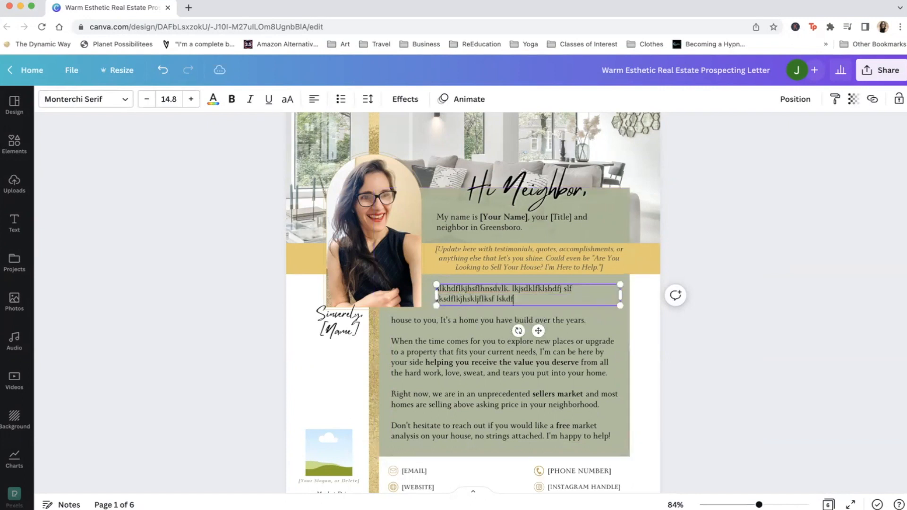
key("Return")
type("kjsdflkj sdklf")
key("Return")
type("lsdfg lkasdflkasdf")
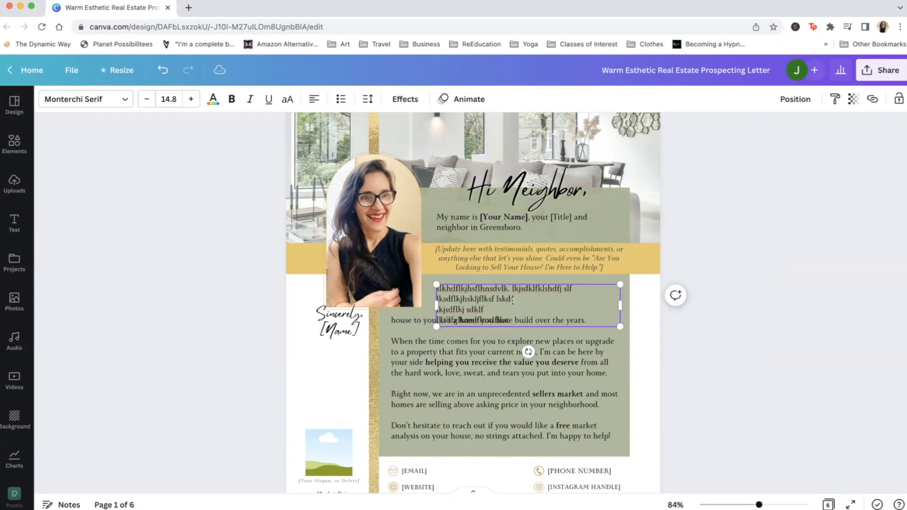
Step: Delete the fourth filler line that overlaps the body text block below
left_click_drag(509, 320, 436, 320)
key("BackSpace")
key("BackSpace")
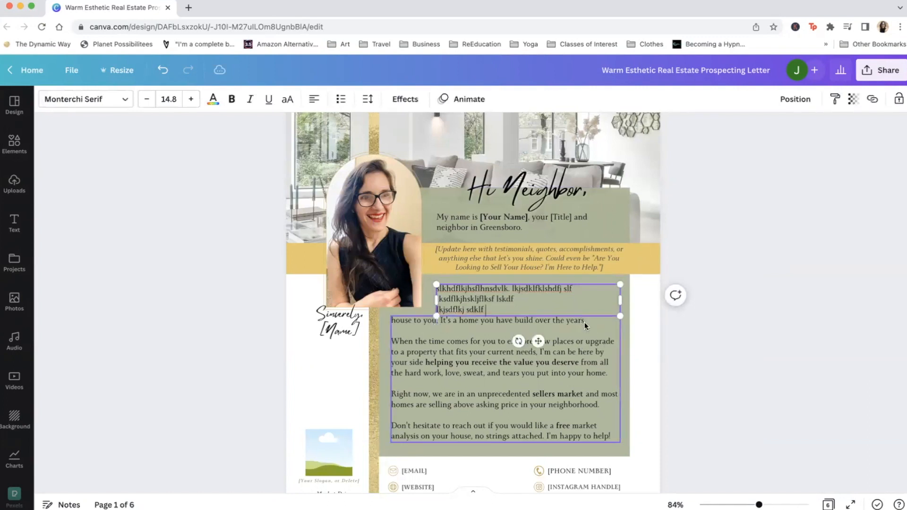
Step: Replace the line "house to you, It's a home you have build over the years." with "lksdfglknsdflnsdflknslkjflksdhf", followed by a blank line
left_click(461, 341)
triple_click(433, 321)
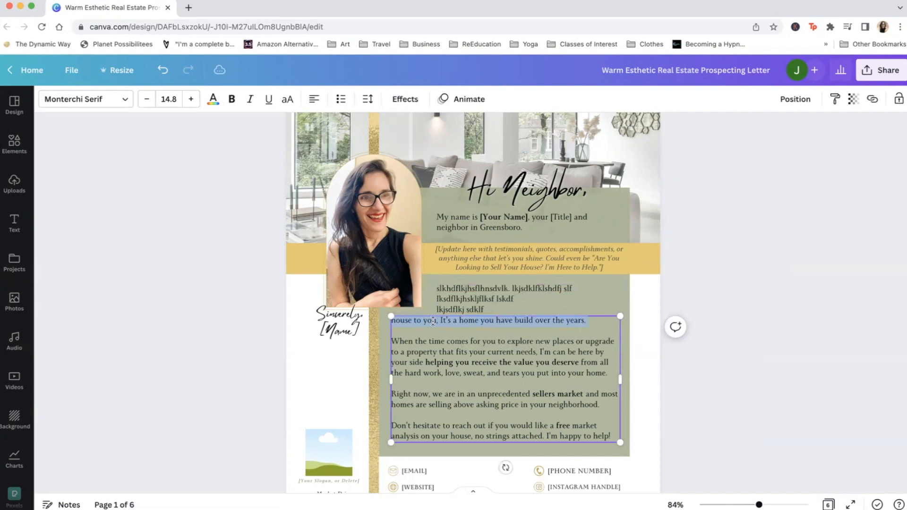
type("lksdfglknsdflnsdflkn")
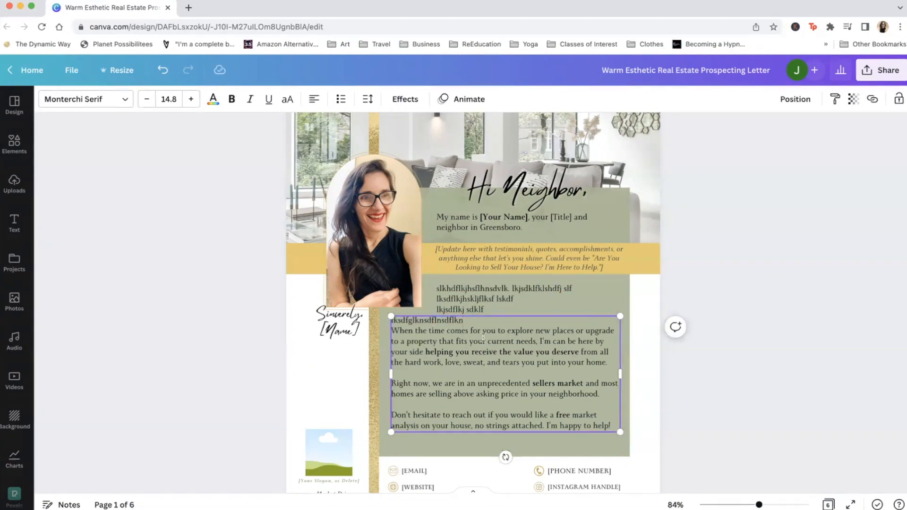
key("Return")
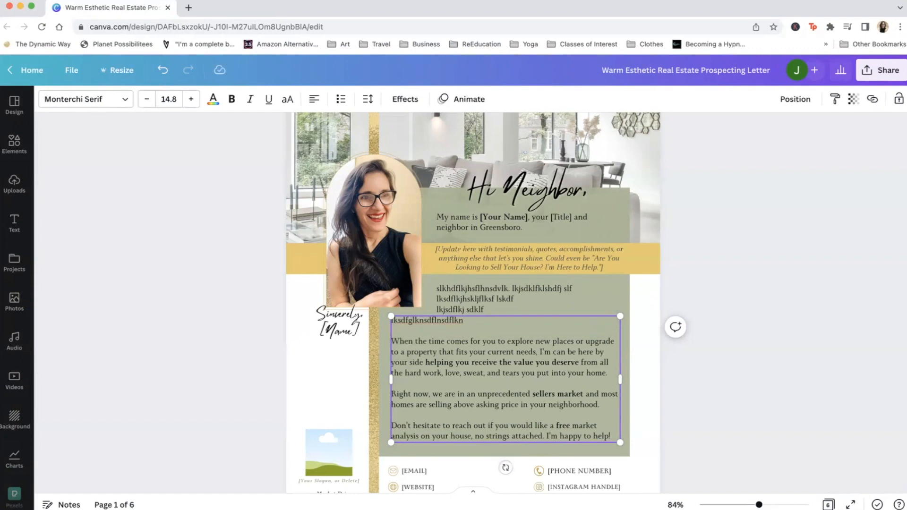
type("slkjflksdhf")
Step: Try italics on the [Your Name] placeholder in the introduction paragraph and switch them off again
scroll(489, 363, "up", 3)
left_click(526, 301)
left_click(525, 301)
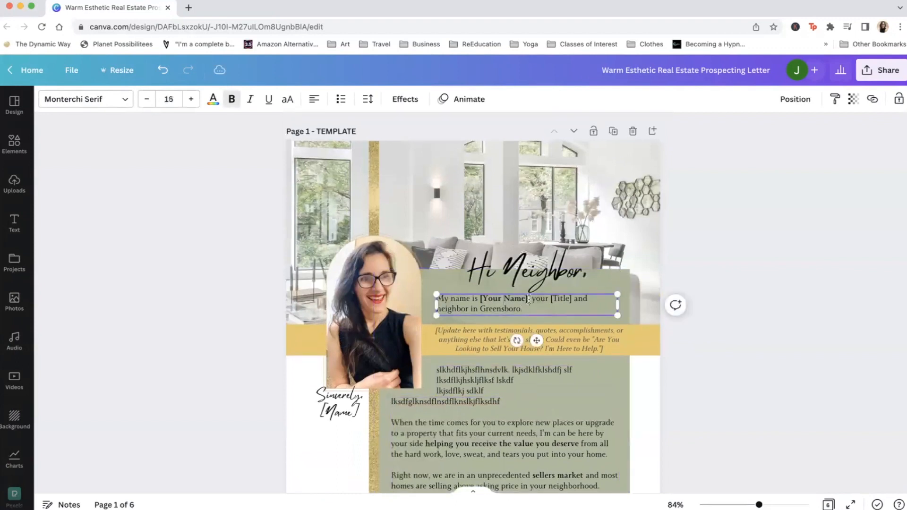
left_click_drag(528, 301, 480, 302)
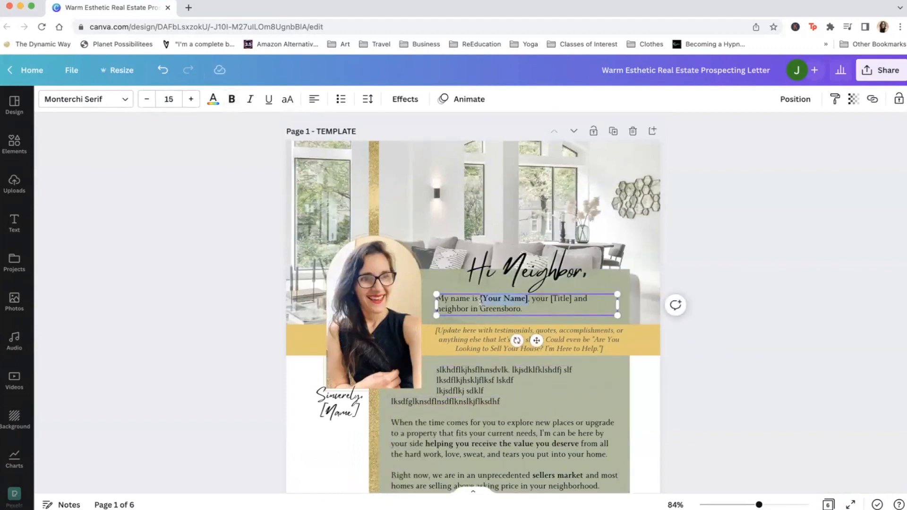
left_click(250, 99)
left_click(251, 99)
left_click(500, 309)
Step: Select the [EMAIL] placeholder in the contact details, toggle its uppercase setting and restore it, and deselect the text
scroll(483, 370, "down", 5)
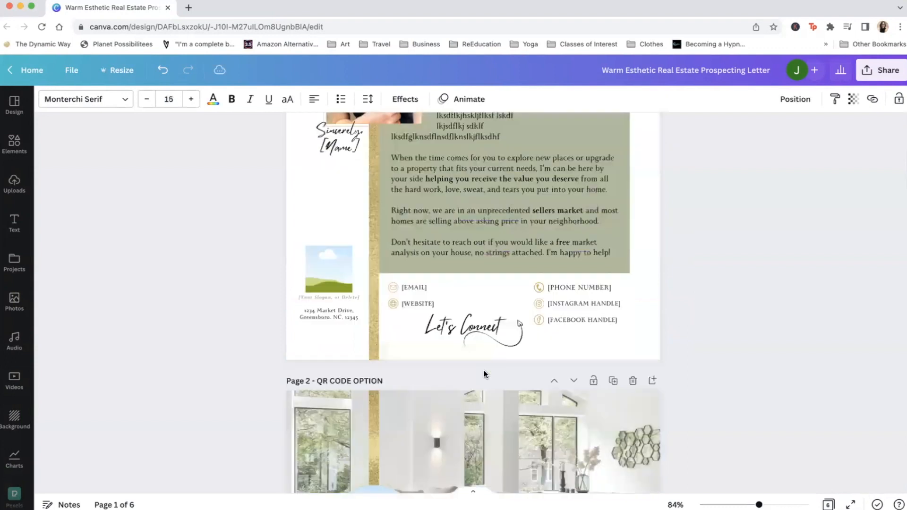
scroll(449, 349, "up", 1)
left_click(414, 314)
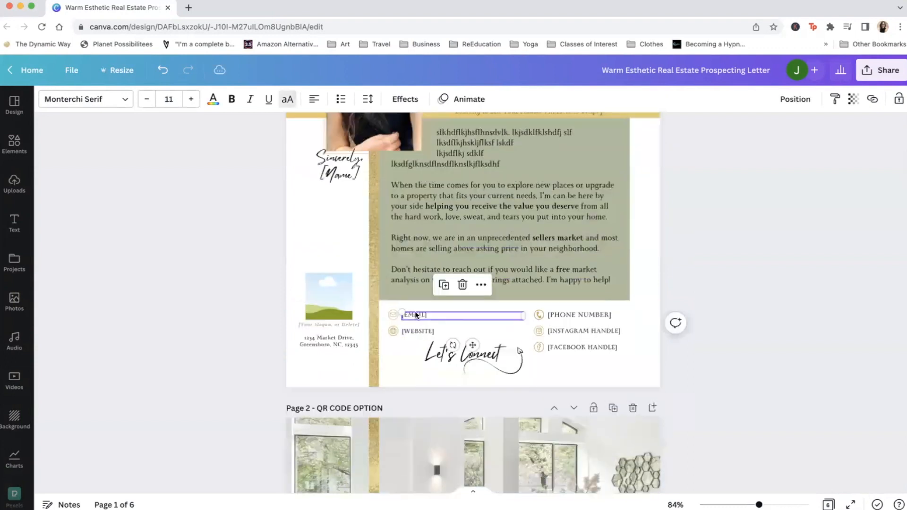
left_click(420, 315)
left_click(261, 341)
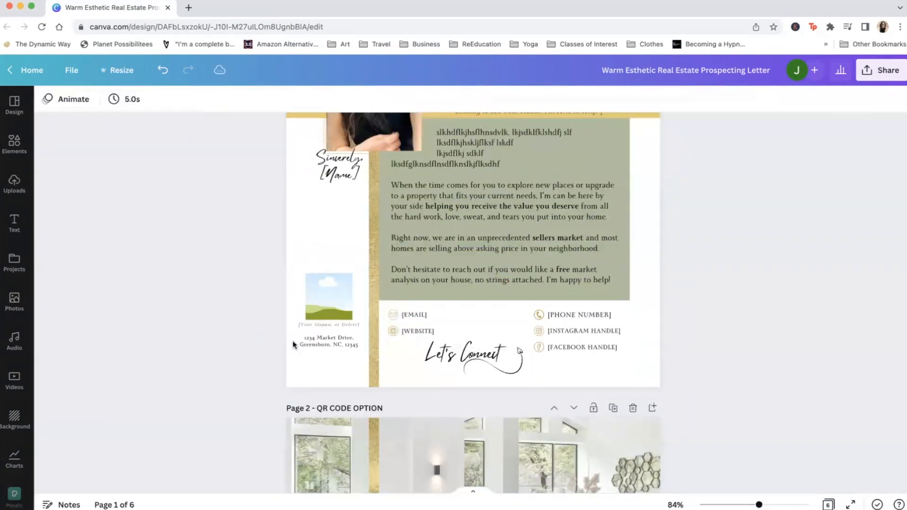
left_click(425, 315)
double_click(424, 315)
scroll(423, 313, "up", 3)
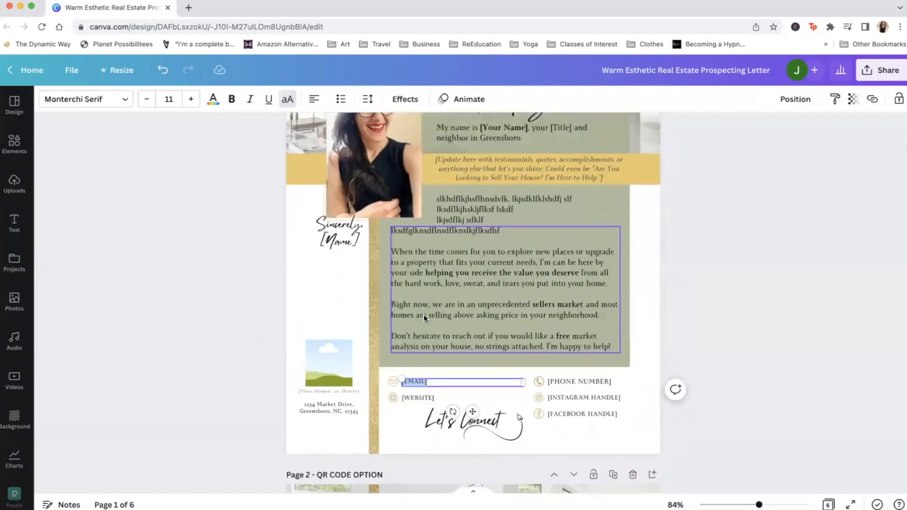
scroll(423, 313, "down", 1)
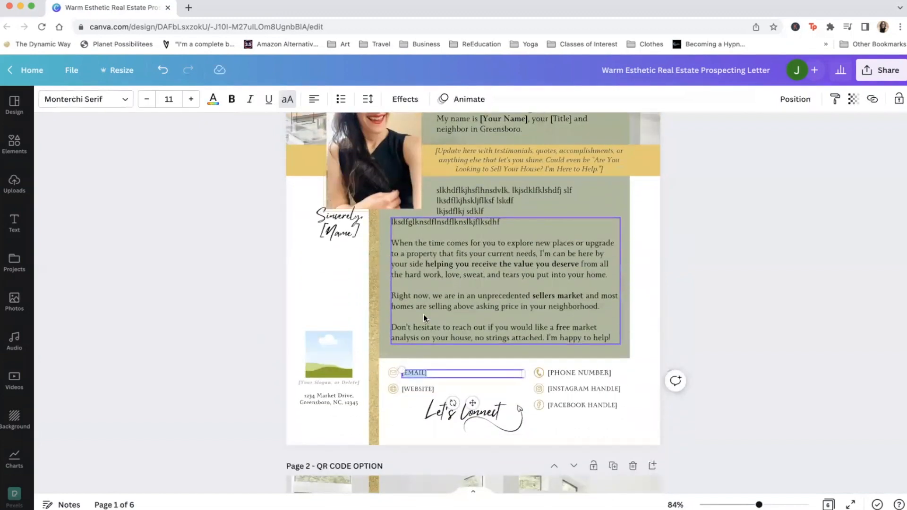
left_click(284, 100)
left_click(285, 100)
left_click(234, 333)
Step: Select the [Name] placeholder in the handwritten "Sincerely" sign-off below the portrait
scroll(234, 334, "down", 1)
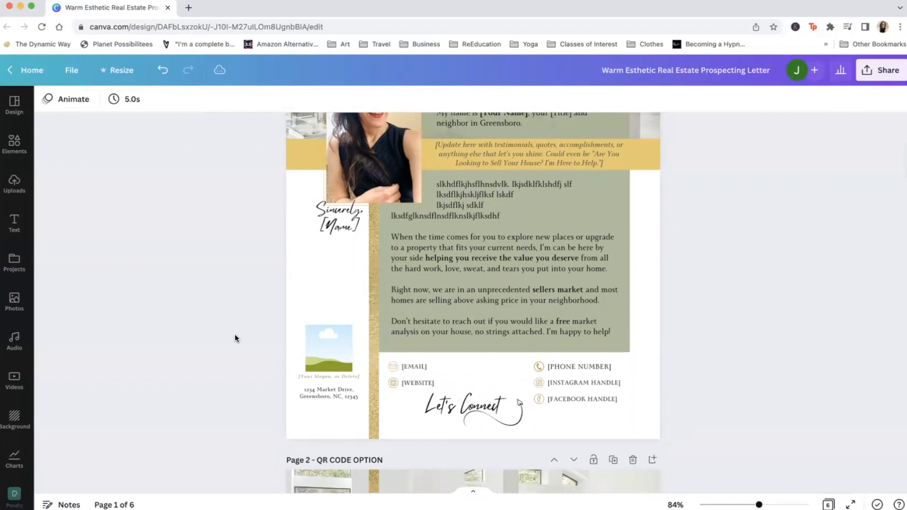
scroll(234, 333, "down", 4)
scroll(234, 334, "up", 4)
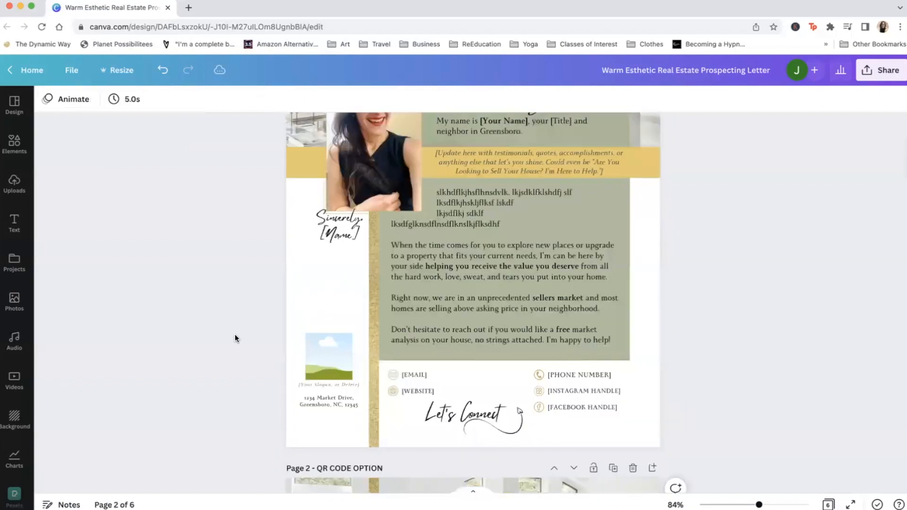
scroll(235, 334, "up", 1)
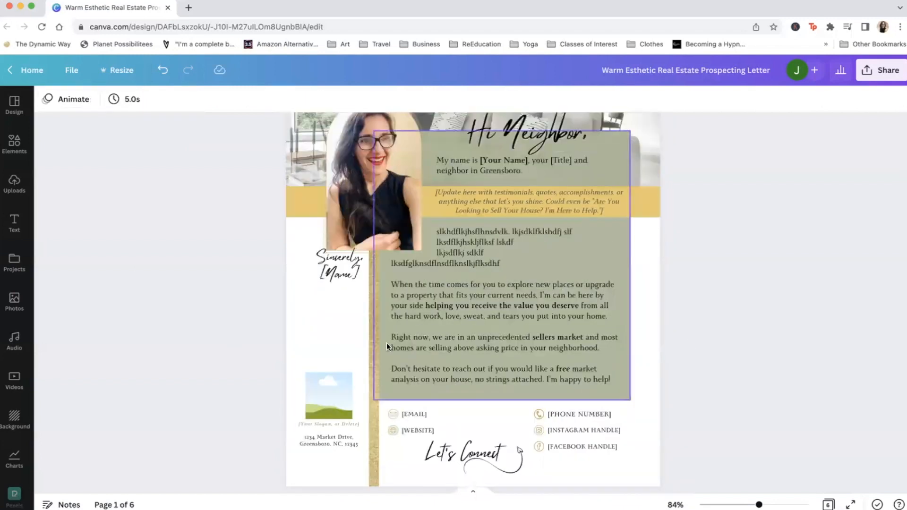
scroll(350, 278, "up", 1)
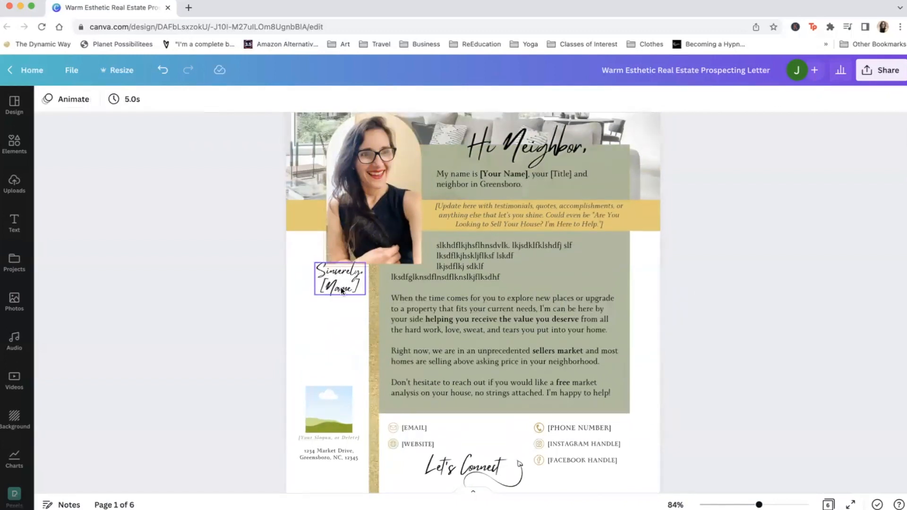
double_click(341, 287)
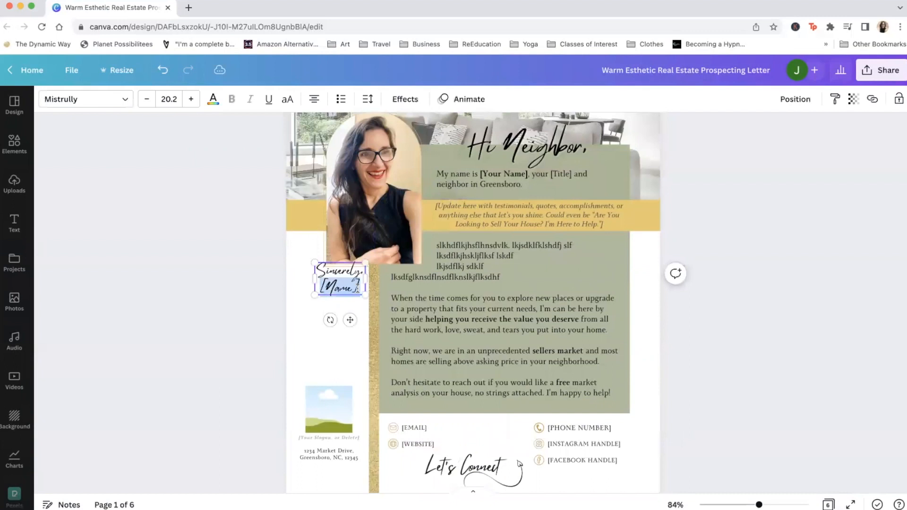
scroll(356, 317, "up", 3)
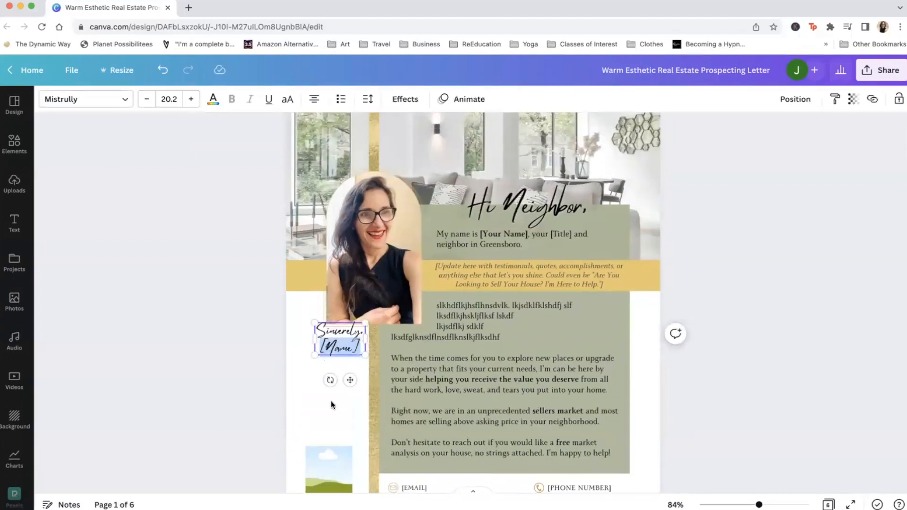
Step: Inspect the small logo image frame, the slogan and address lines, and the gold banner shape on the first page
scroll(361, 330, "down", 4)
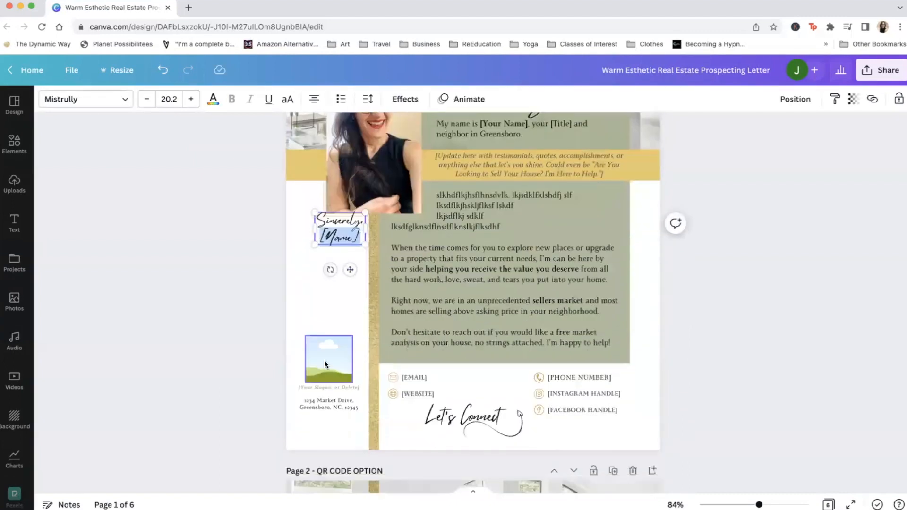
left_click(324, 360)
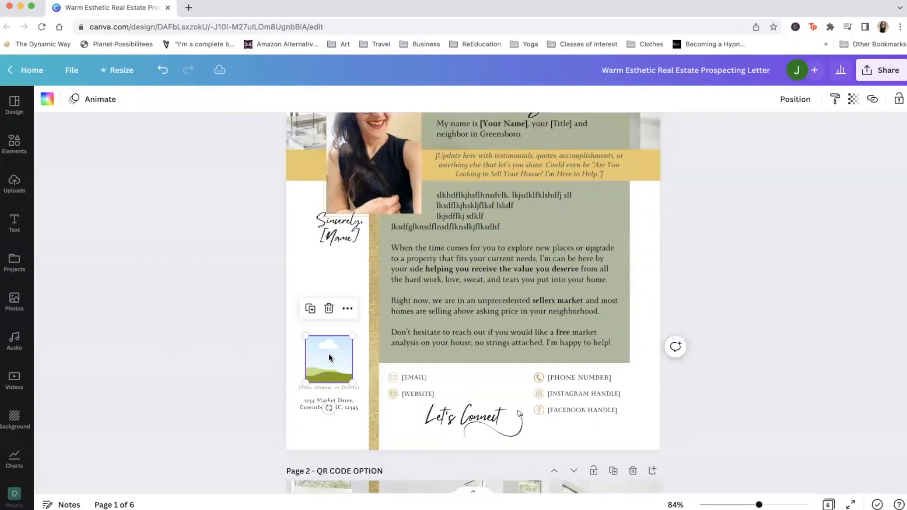
left_click(319, 388)
left_click(308, 410)
scroll(308, 413, "up", 3)
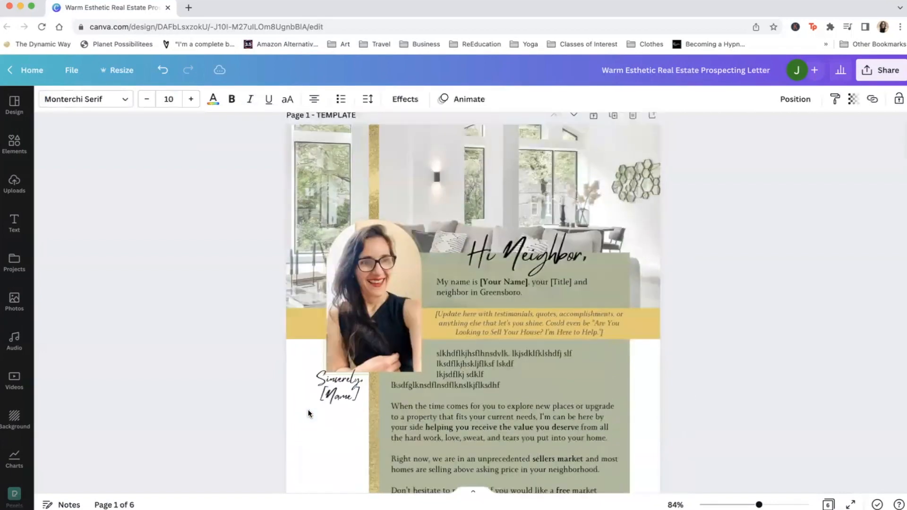
left_click(654, 326)
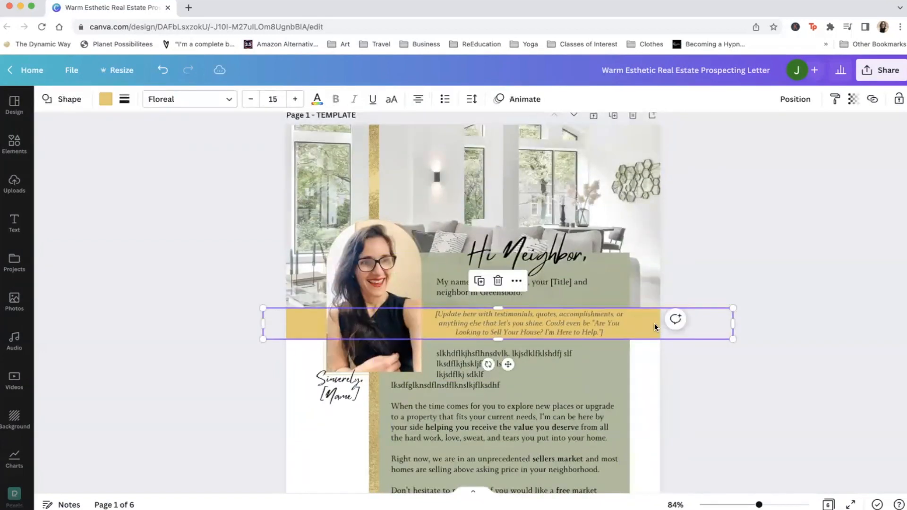
left_click(705, 291)
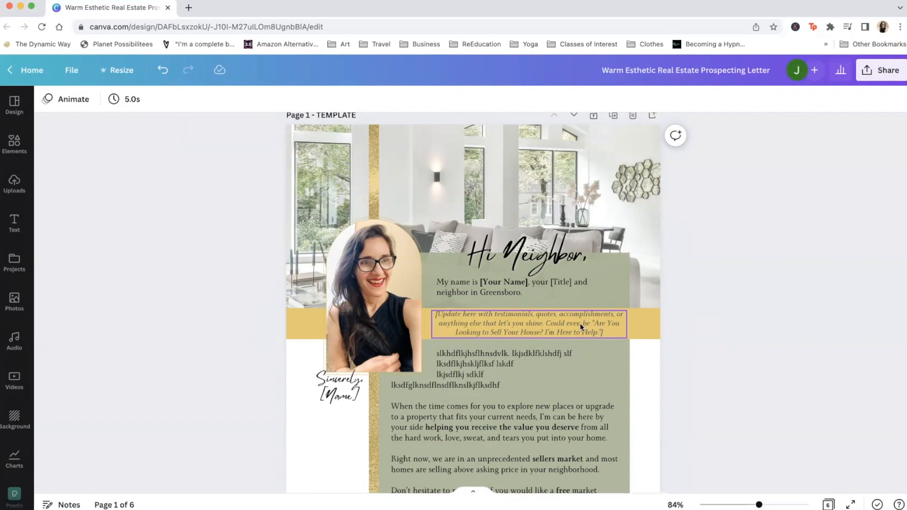
Step: Trim the gold banner's placeholder text to "Are You Looking to Sell Your House? I'm Here to Help" without quotation marks or brackets
left_click(596, 323)
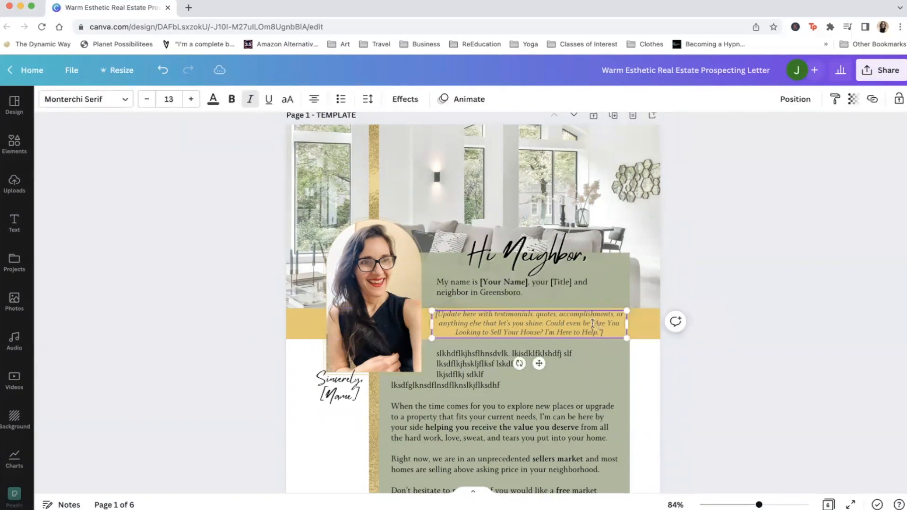
left_click_drag(596, 323, 418, 316)
left_click(518, 317)
left_click_drag(592, 324, 435, 314)
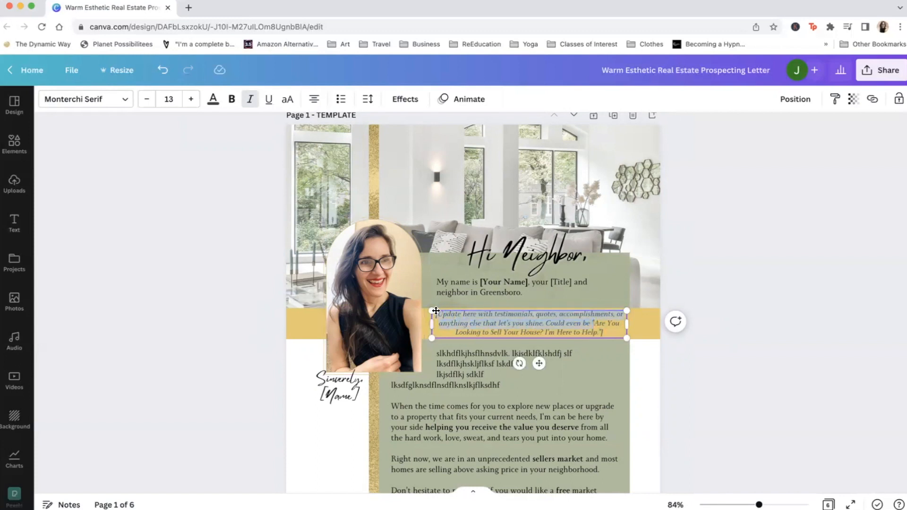
key("BackSpace")
left_click(619, 315)
key("BackSpace")
key("BackSpace")
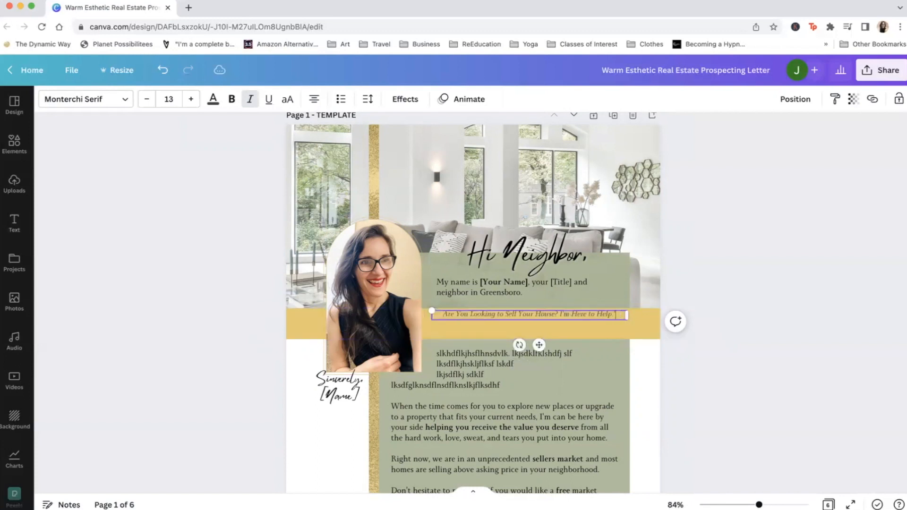
Step: Break the banner headline after "House?" so that "I'm Here to Help." sits on a second line
triple_click(504, 317)
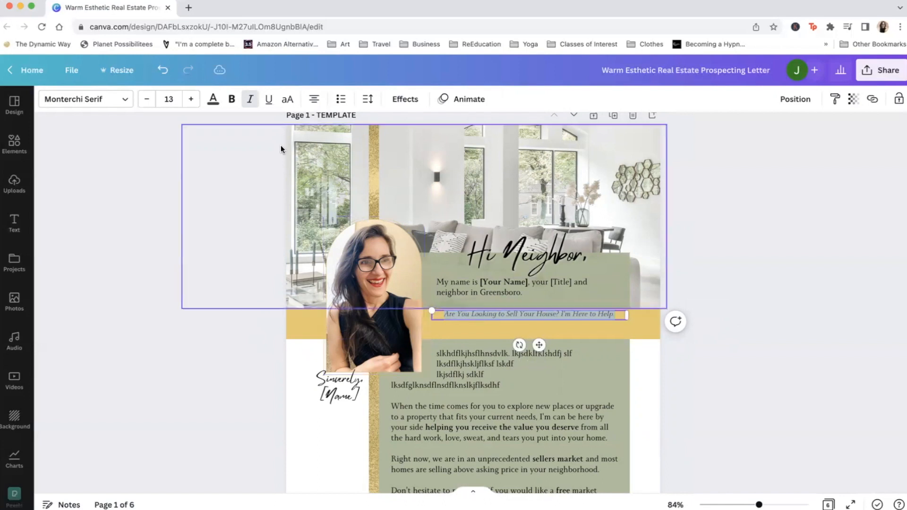
left_click(569, 315)
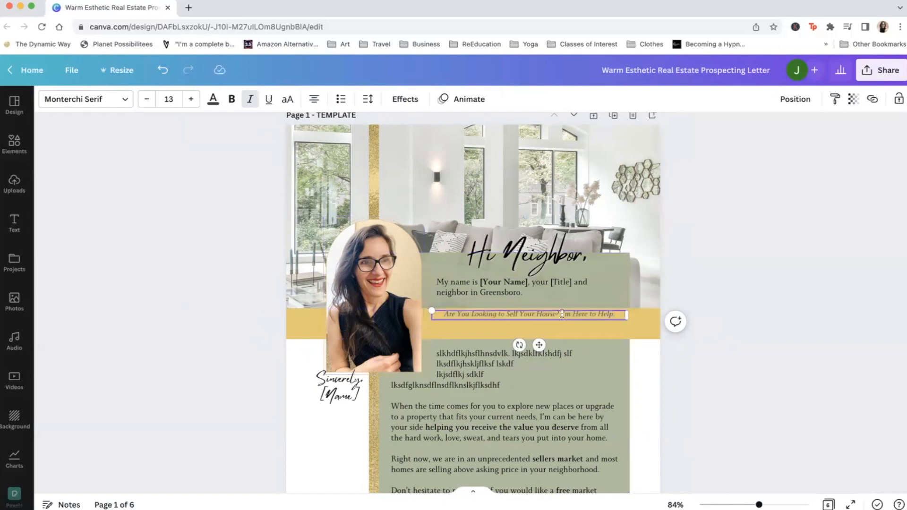
key("Return")
Step: Make both lines of the banner headline bold and enlarge them to font size 18
left_click_drag(558, 324, 436, 309)
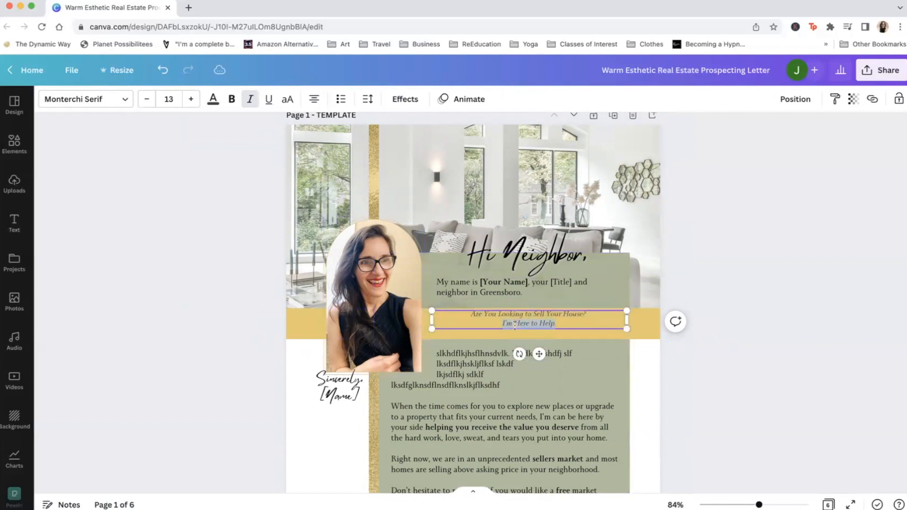
left_click(231, 98)
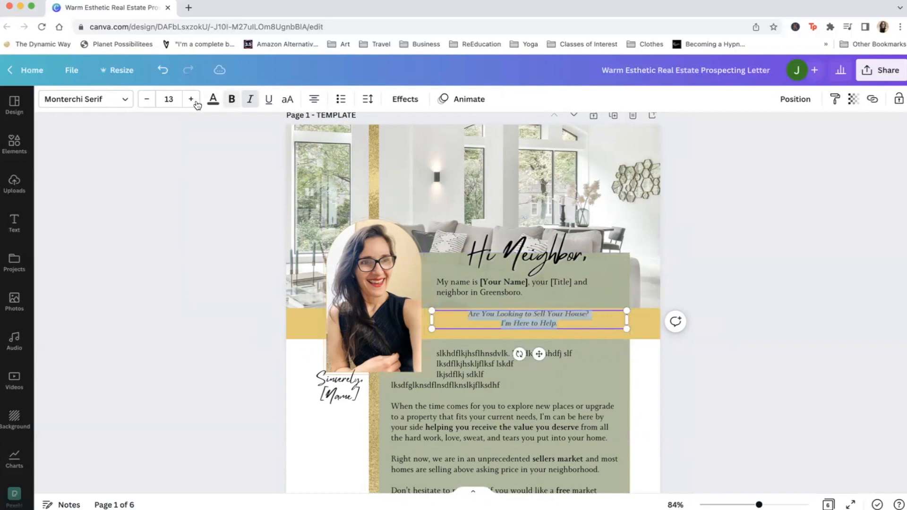
left_click(192, 99)
left_click(191, 98)
left_click(191, 99)
left_click(192, 99)
left_click(192, 99)
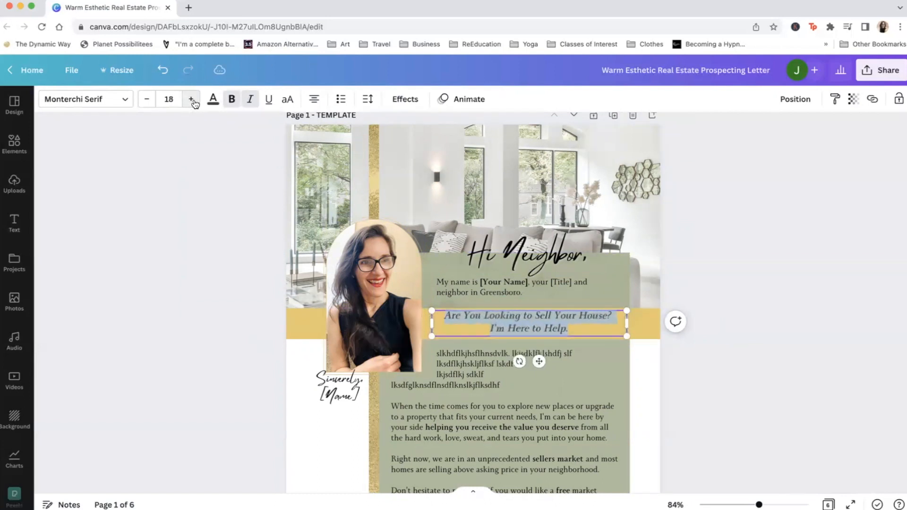
left_click(206, 310)
Step: Nudge the banner headline slightly and set its line spacing to 1.01
scroll(199, 343, "down", 3)
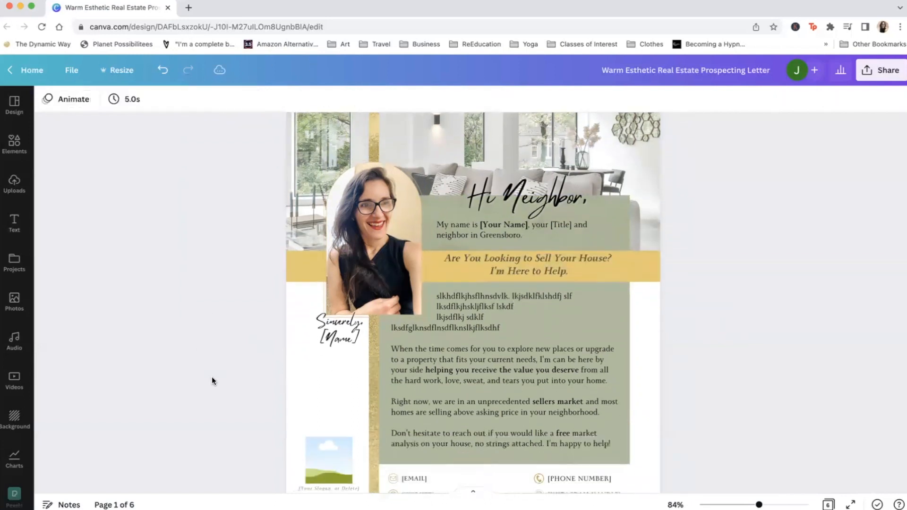
left_click(535, 269)
left_click_drag(534, 270, 532, 270)
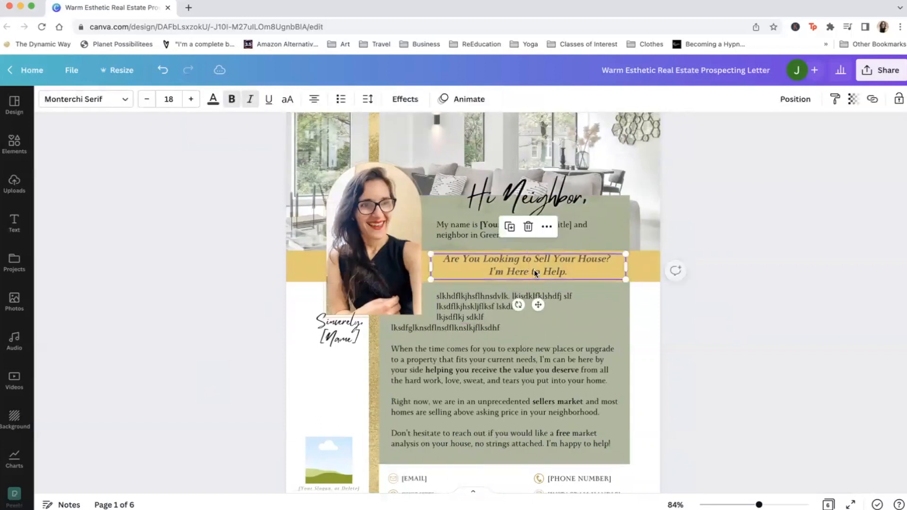
left_click(368, 99)
left_click_drag(431, 178, 409, 178)
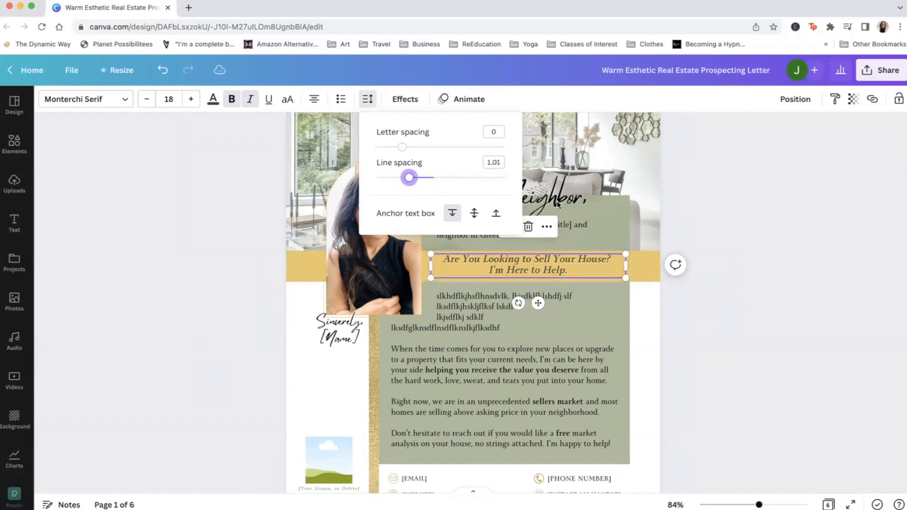
left_click(673, 301)
left_click(673, 300)
Step: Fine-tune the headline's position within the gold banner and deselect it
left_click(565, 268)
left_click_drag(566, 271, 566, 274)
left_click(734, 346)
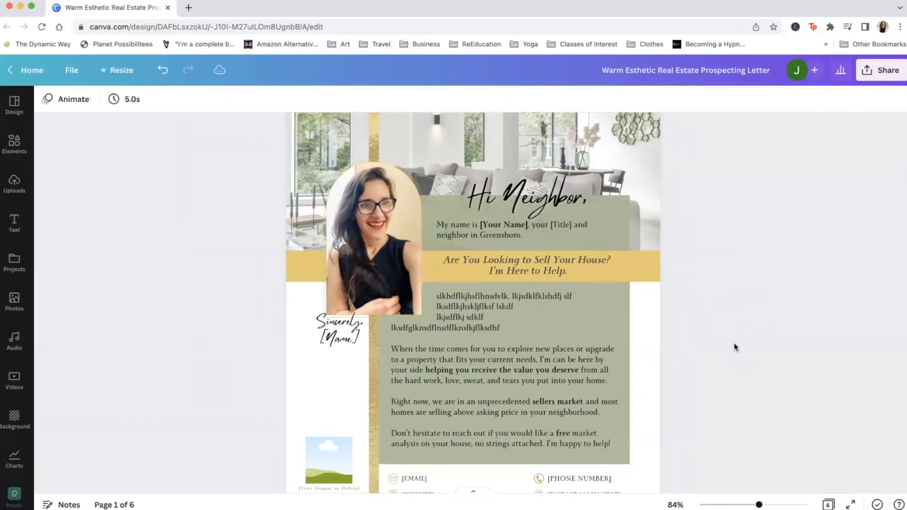
left_click(533, 270)
left_click_drag(531, 270, 541, 271)
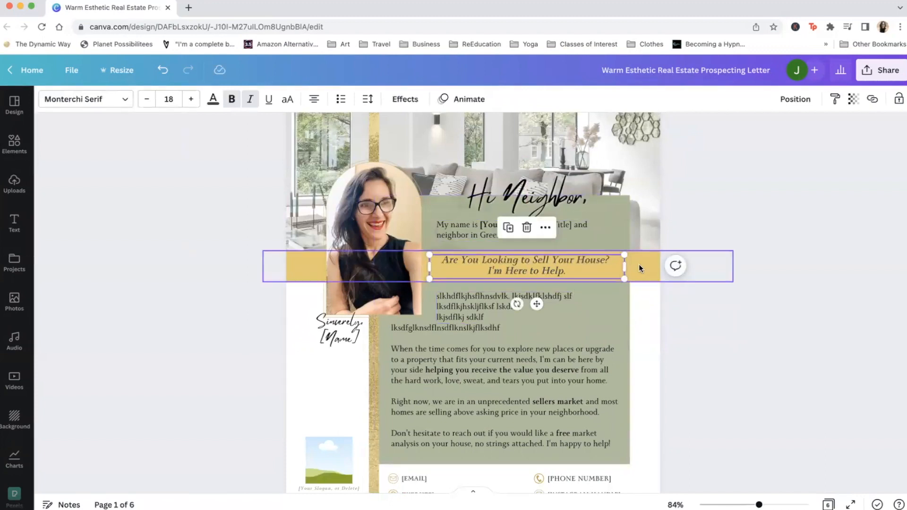
left_click_drag(551, 260, 549, 260)
left_click(766, 296)
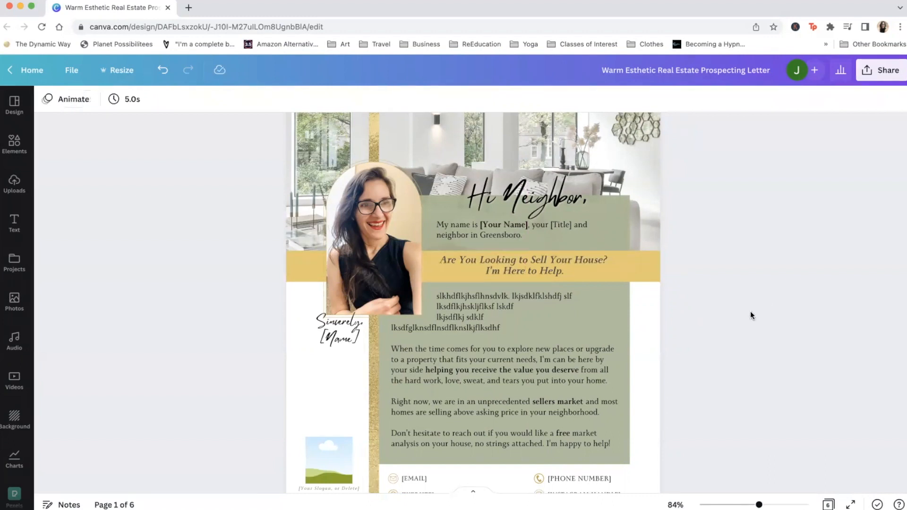
Step: Undo the gold banner's text, formatting and position changes back to its original bracketed placeholder
scroll(743, 331, "down", 3)
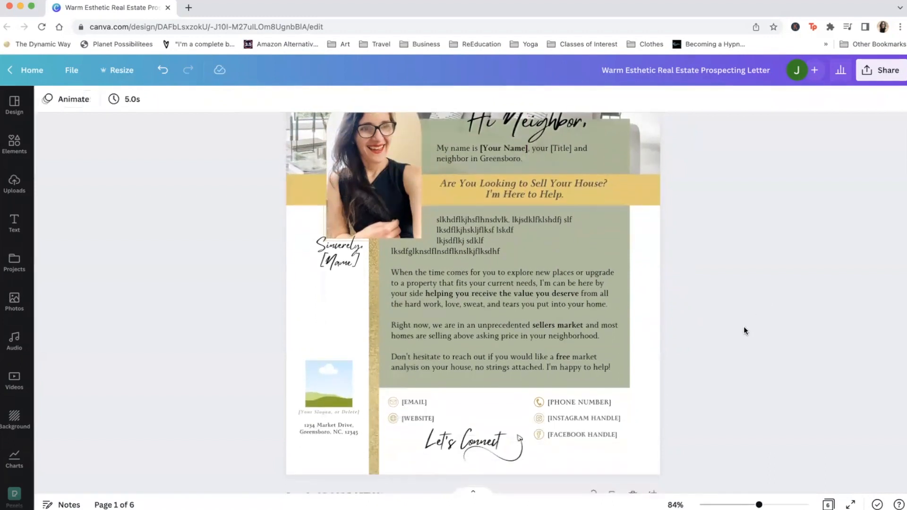
scroll(744, 331, "up", 4)
scroll(744, 330, "up", 1)
key("ctrl+z")
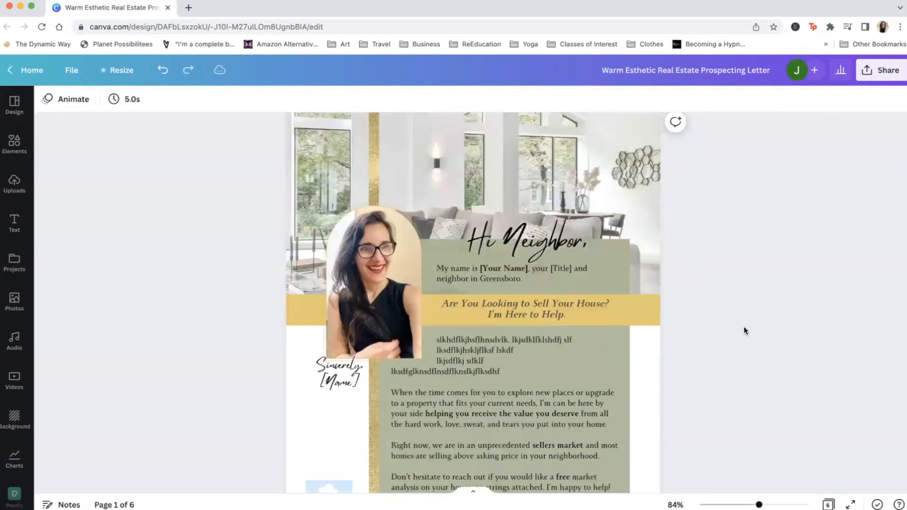
key("ctrl+z")
key("ctrl+z")
key("ctrl+z")
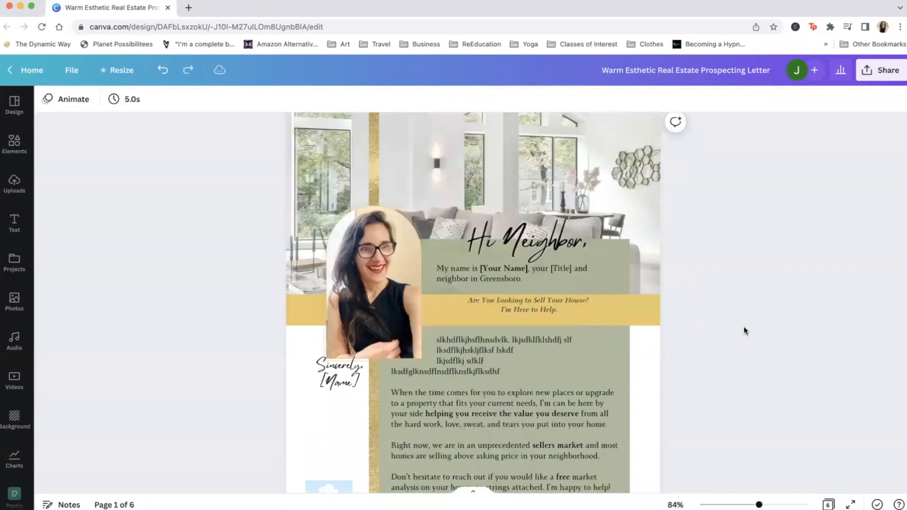
key("super+z")
key("super+z")
key("super+z")
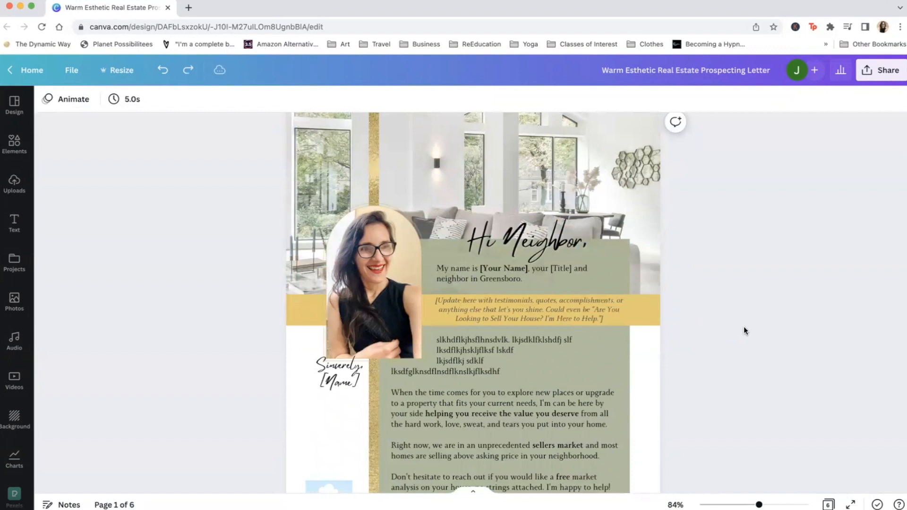
Step: Undo the earlier rewrite of the first body paragraph and the location edit in the introduction
scroll(744, 327, "down", 2)
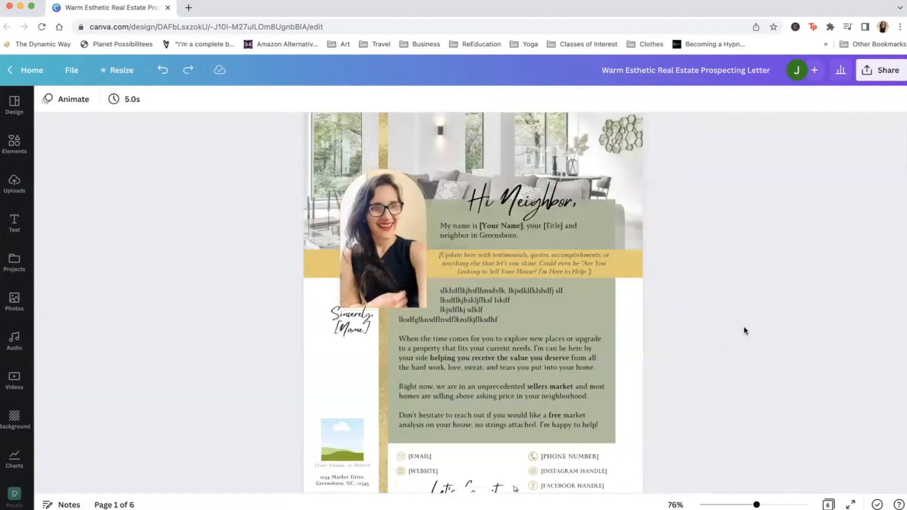
key("super+z")
key("super+z")
key("super+z")
key("super+z")
key("super+z")
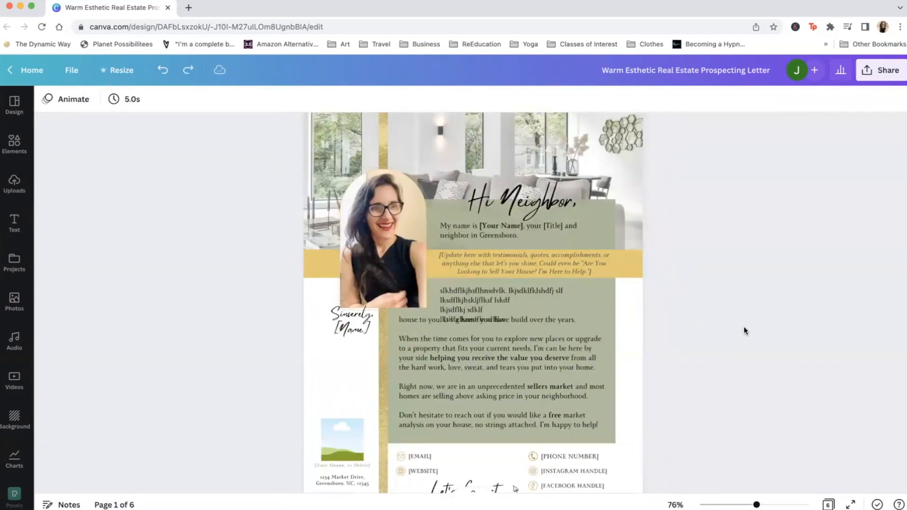
key("super+z")
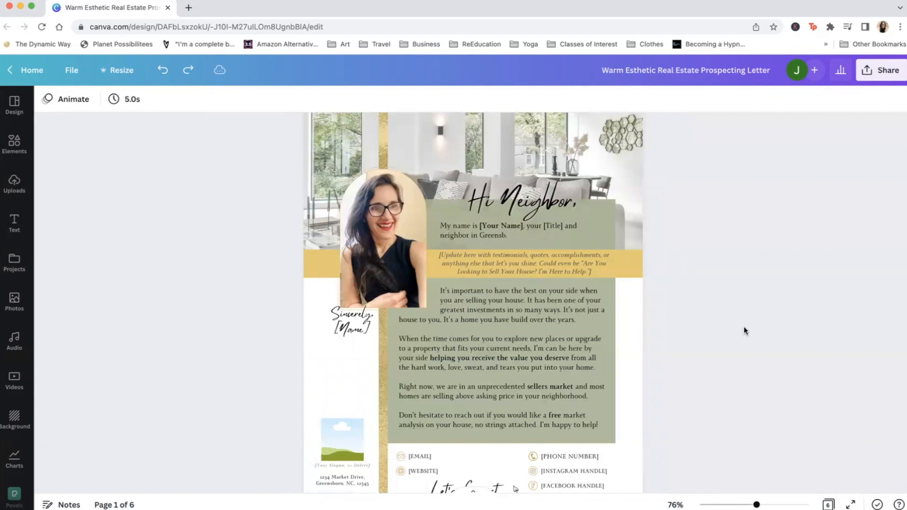
key("super+z")
Step: Go to the QR code option page, search the apps for "QR Code" and open the QR Code generator
scroll(735, 327, "down", 5)
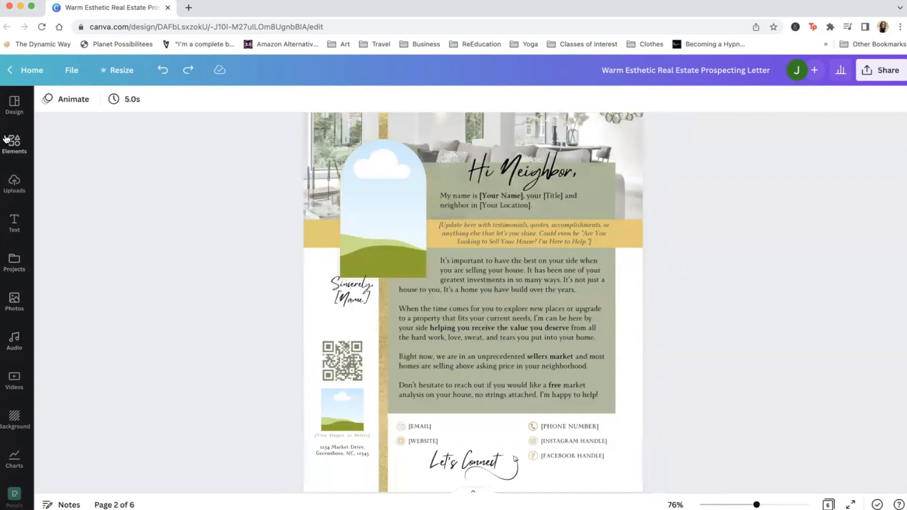
scroll(12, 392, "down", 2)
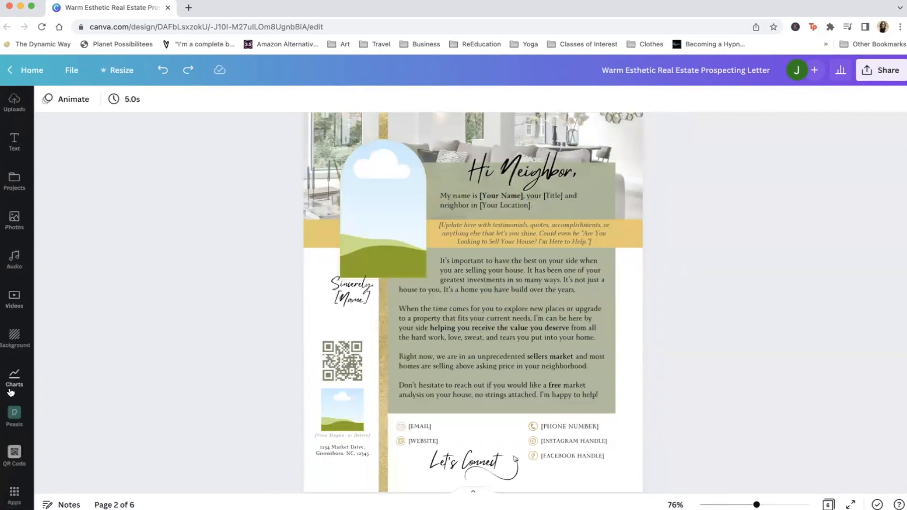
left_click(14, 494)
left_click(118, 105)
type("QR Code")
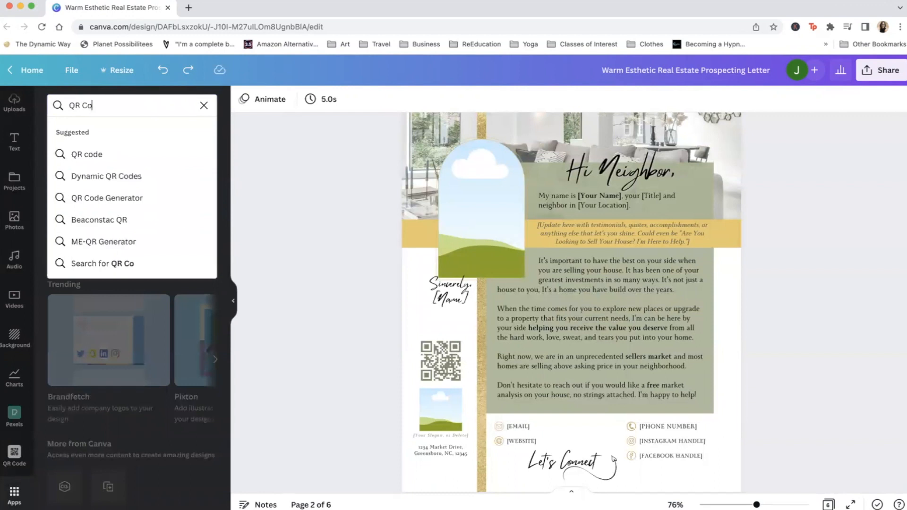
key("Return")
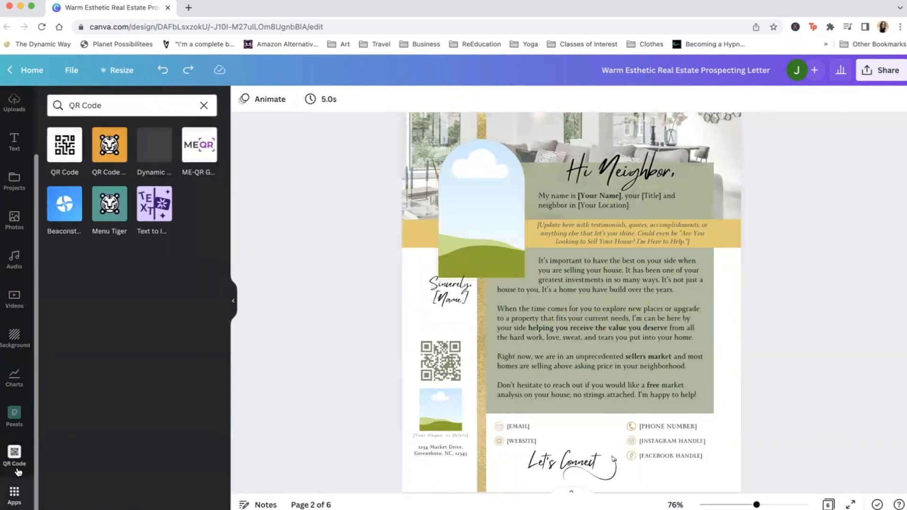
left_click(62, 156)
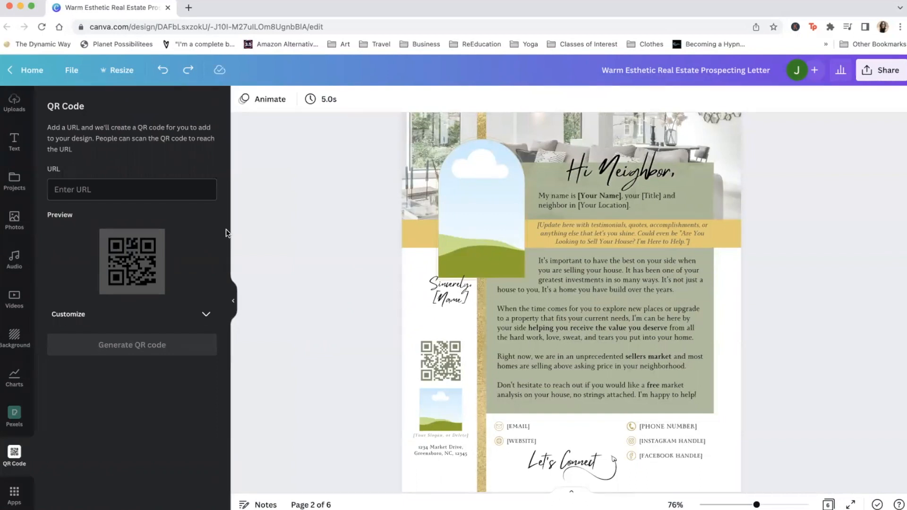
Step: Try deleting the sample QR code above the logo frame on page 2, and undo the deletion
left_click(432, 357)
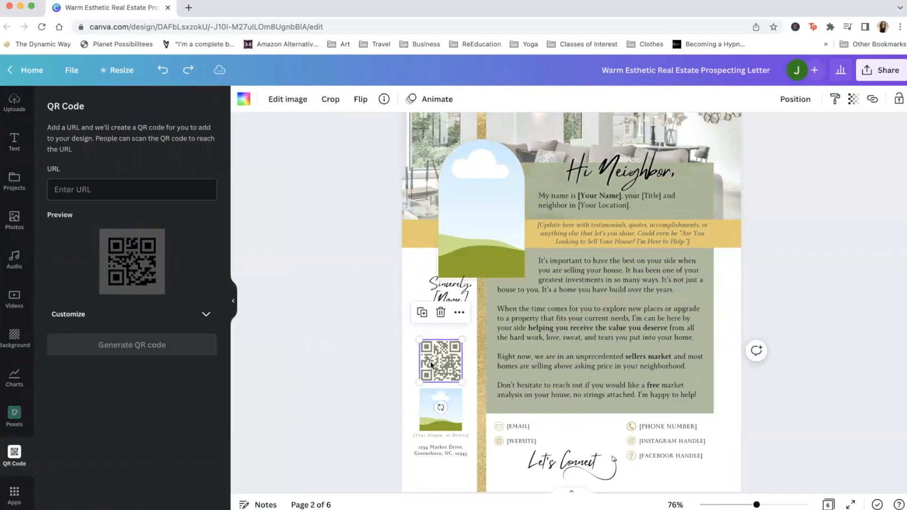
double_click(432, 363)
left_click(360, 348)
left_click(380, 362)
left_click(452, 348)
key("BackSpace")
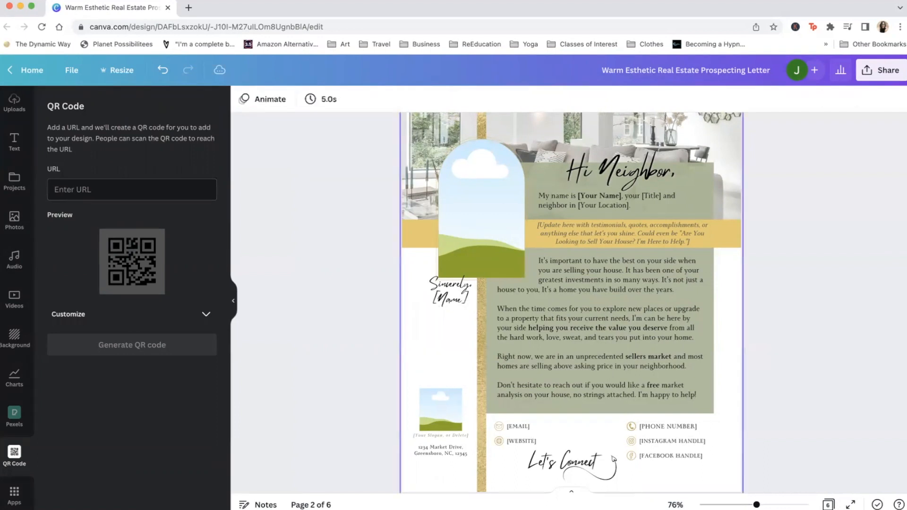
key("super+z")
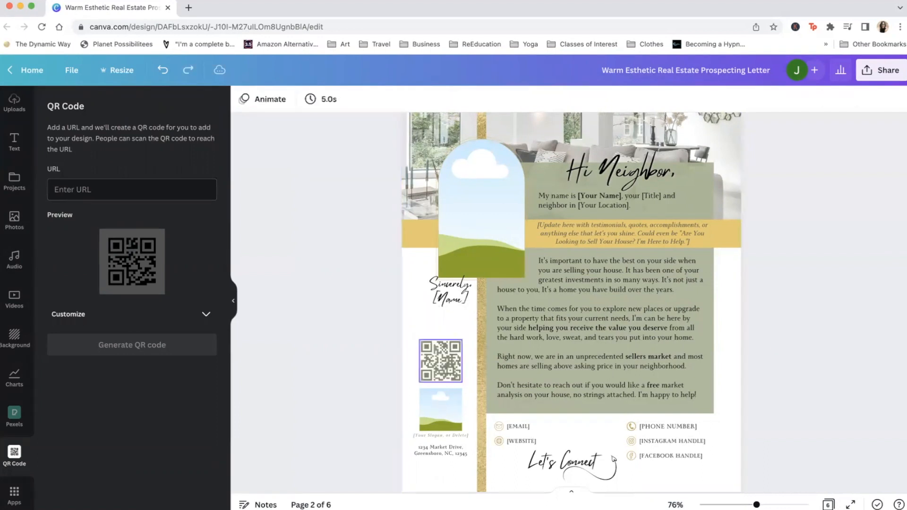
left_click_drag(437, 362, 401, 287)
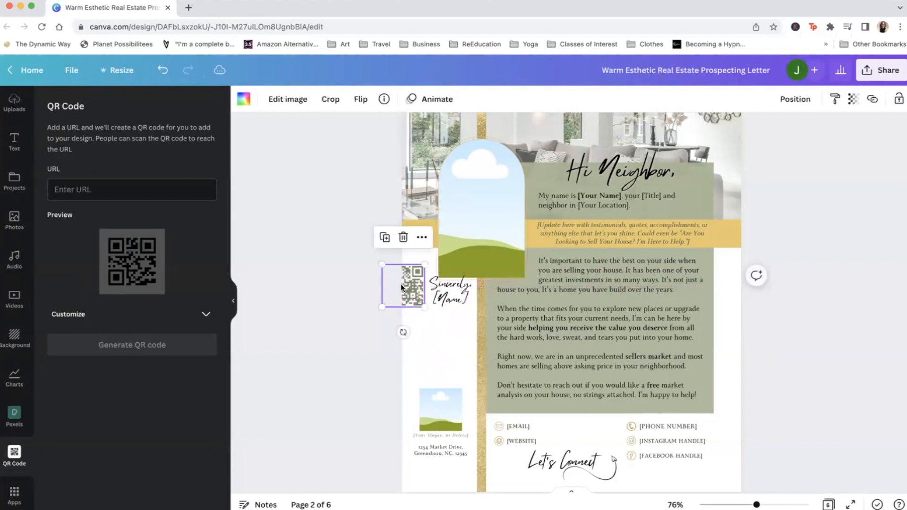
left_click(160, 185)
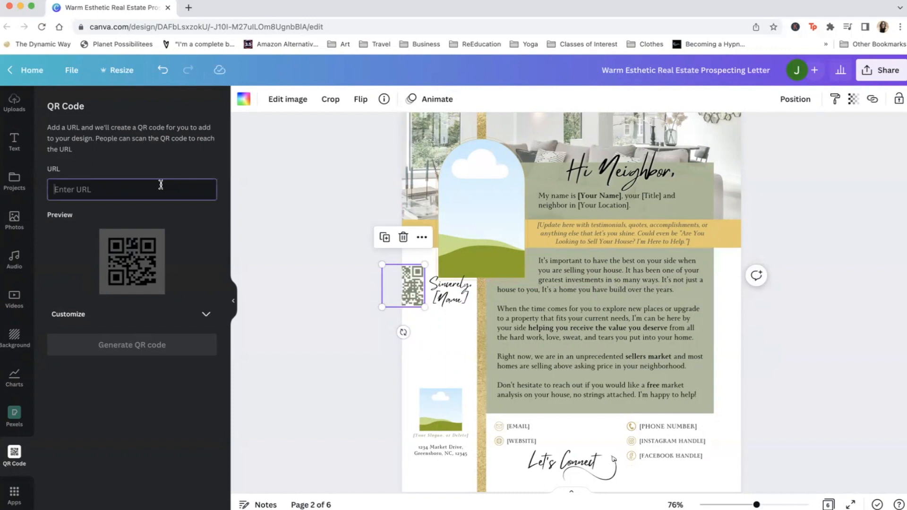
type("www.")
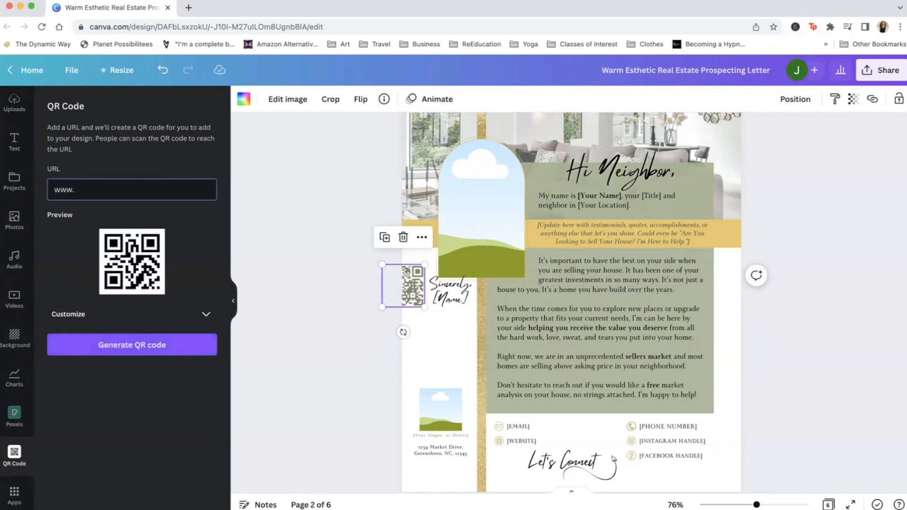
type("realtor.com")
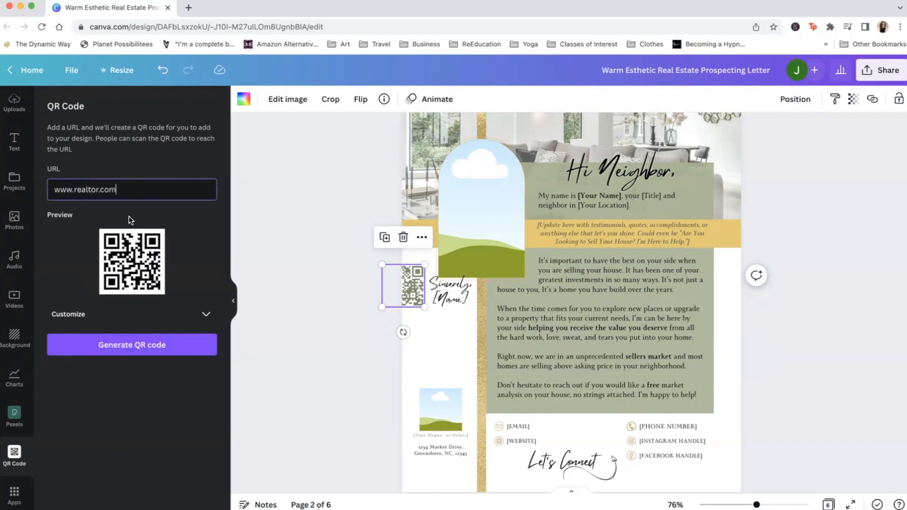
left_click_drag(145, 190, 79, 189)
type("sdflkjslk")
key("BackSpace")
key("BackSpace")
key("BackSpace")
key("BackSpace")
key("BackSpace")
key("BackSpace")
key("BackSpace")
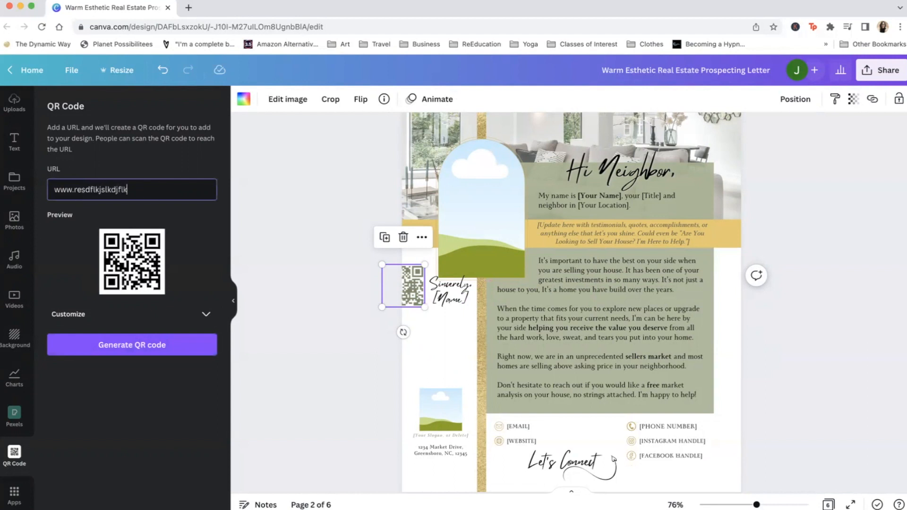
key("BackSpace")
key("BackSpace")
type("altor.com")
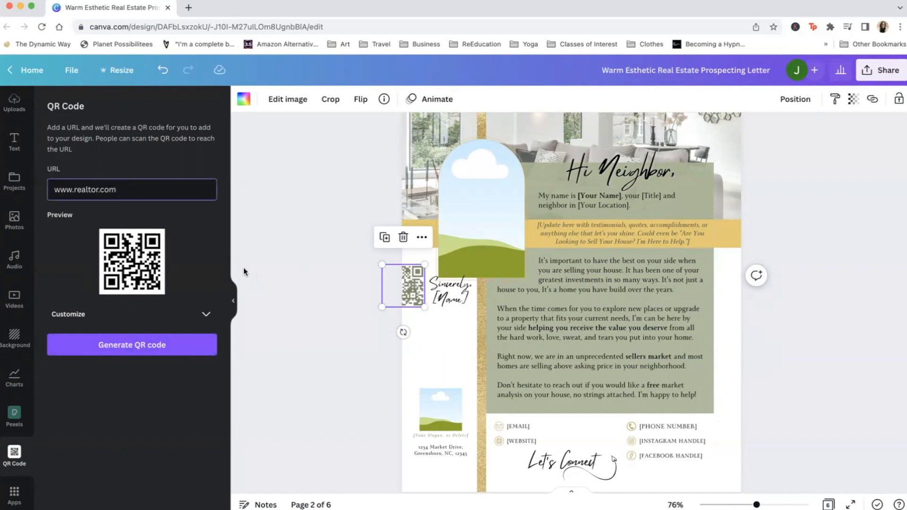
Step: Show the QR code's customization options and copy the green text panel's colour code, #A7B392, from page 2
left_click(208, 314)
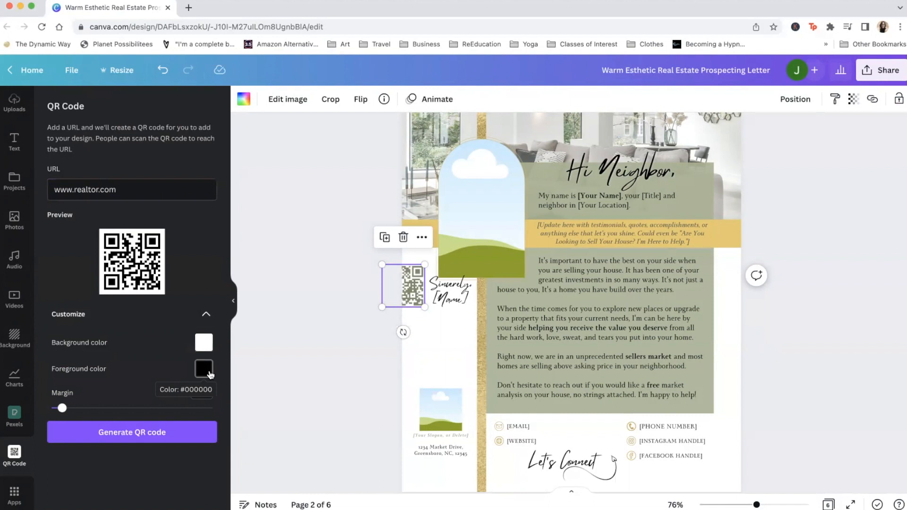
left_click(204, 369)
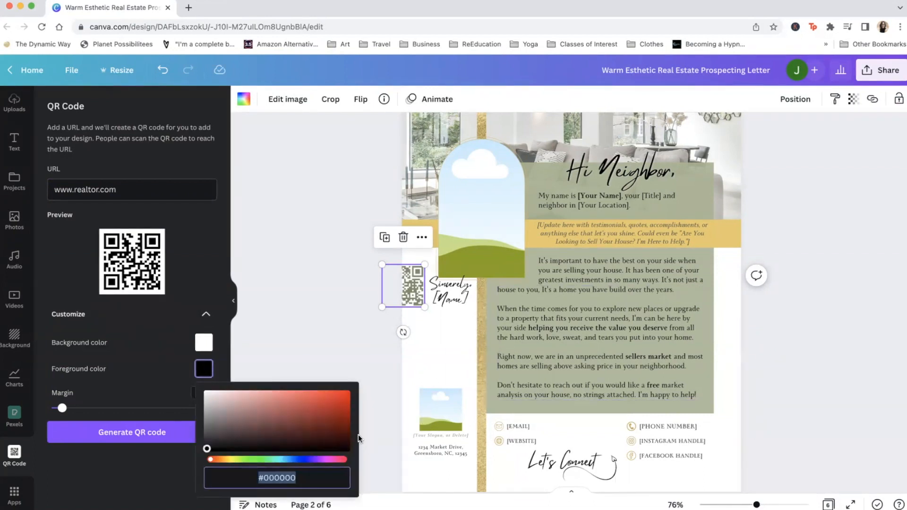
scroll(341, 327, "down", 2)
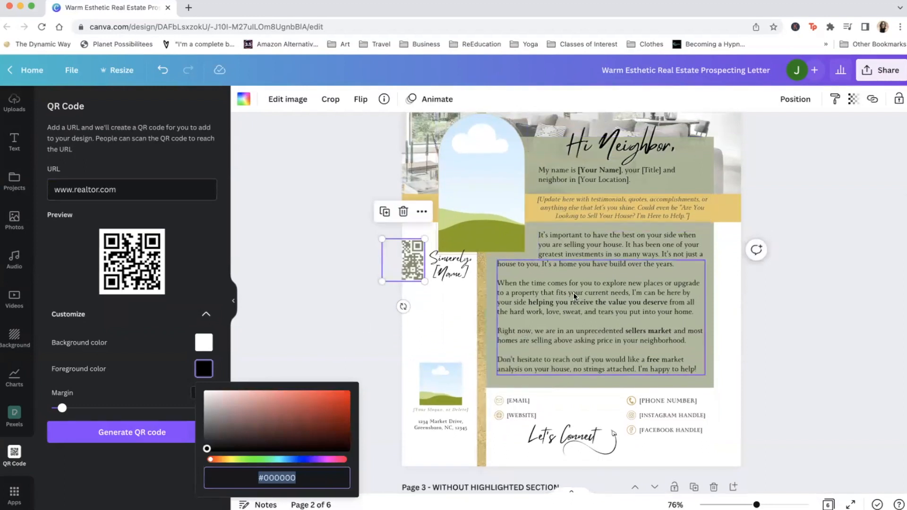
left_click(280, 300)
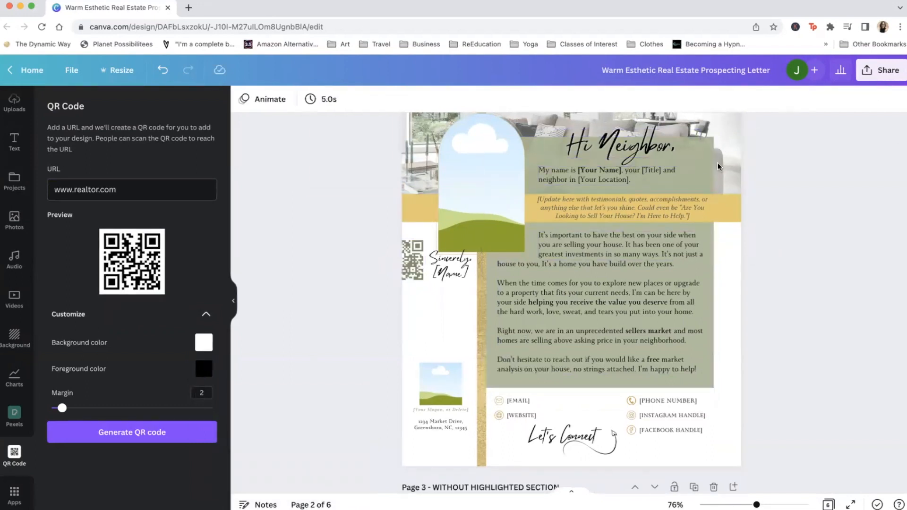
left_click(706, 151)
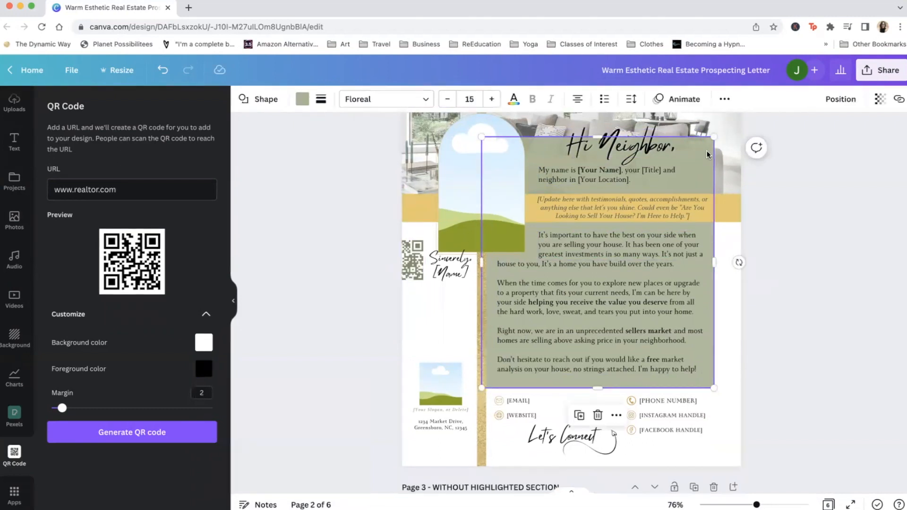
left_click(302, 100)
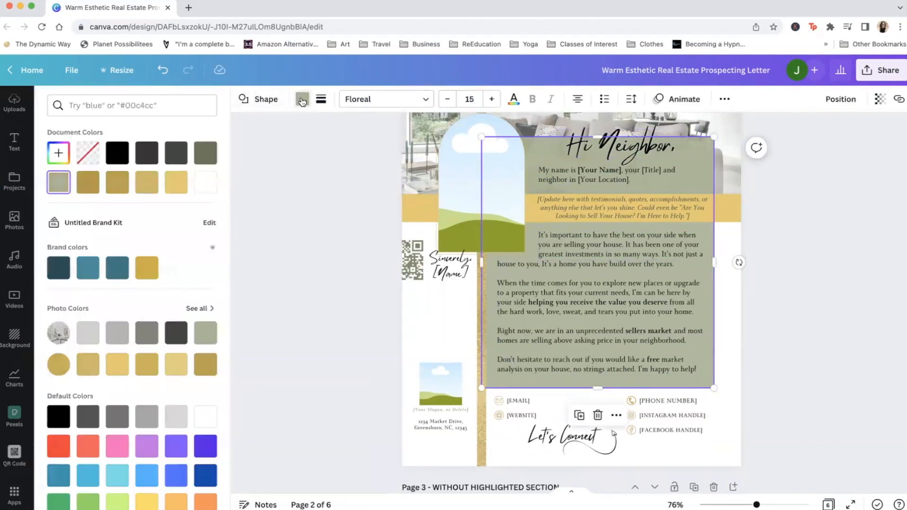
left_click(56, 156)
key("ctrl+c")
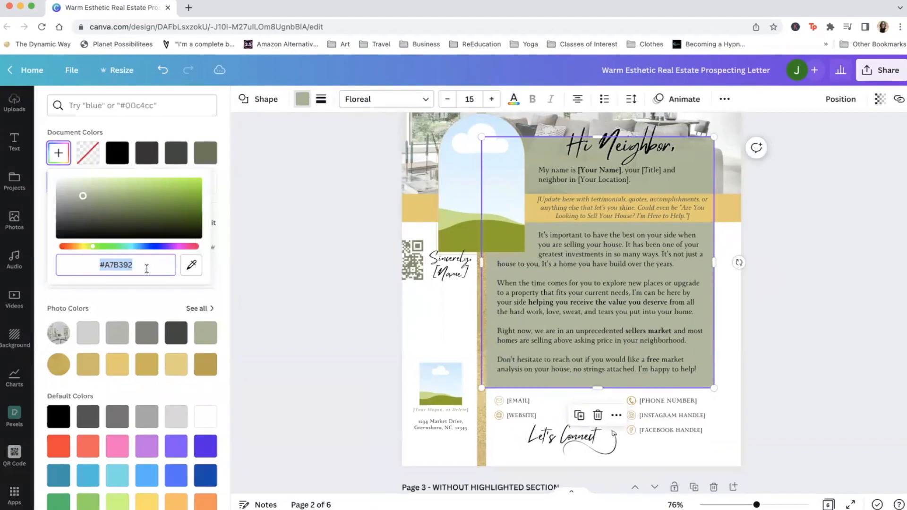
Step: Apply #A7B392 as the QR code's foreground colour and darken it to #717B61
left_click(264, 275)
left_click(207, 317)
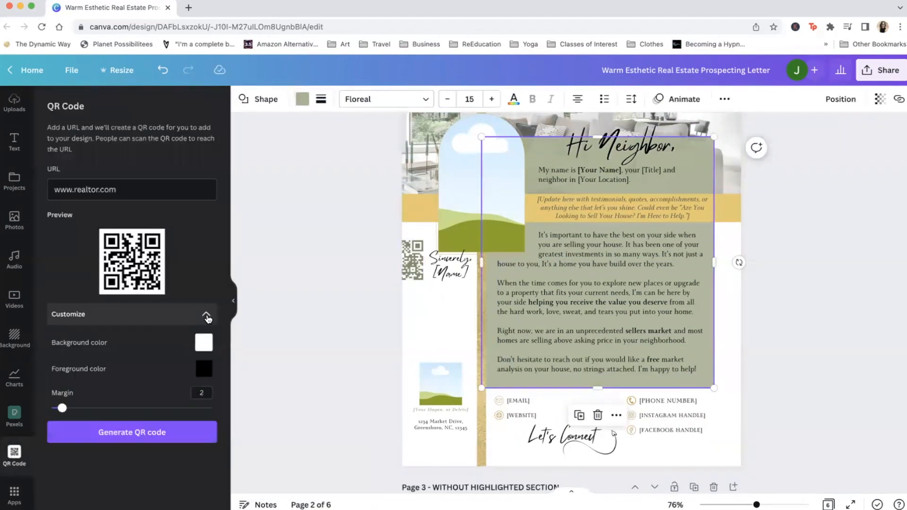
left_click(204, 368)
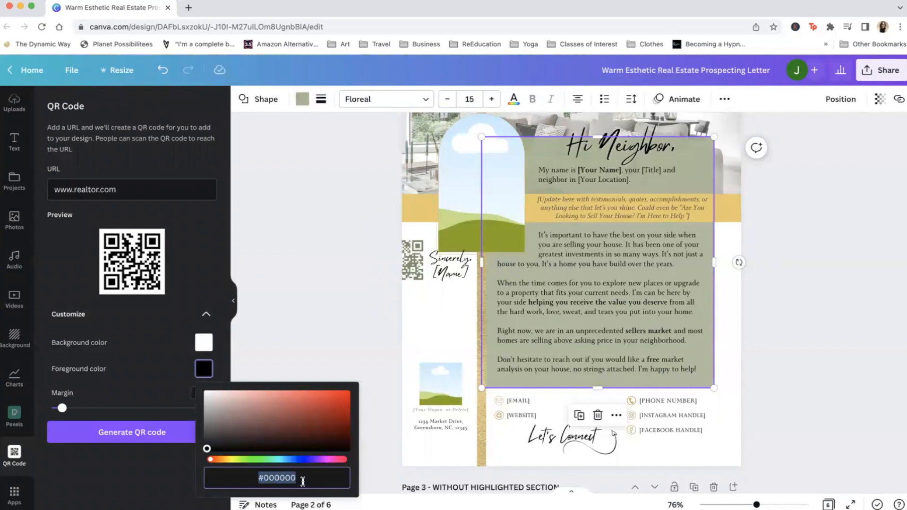
key("ctrl+v")
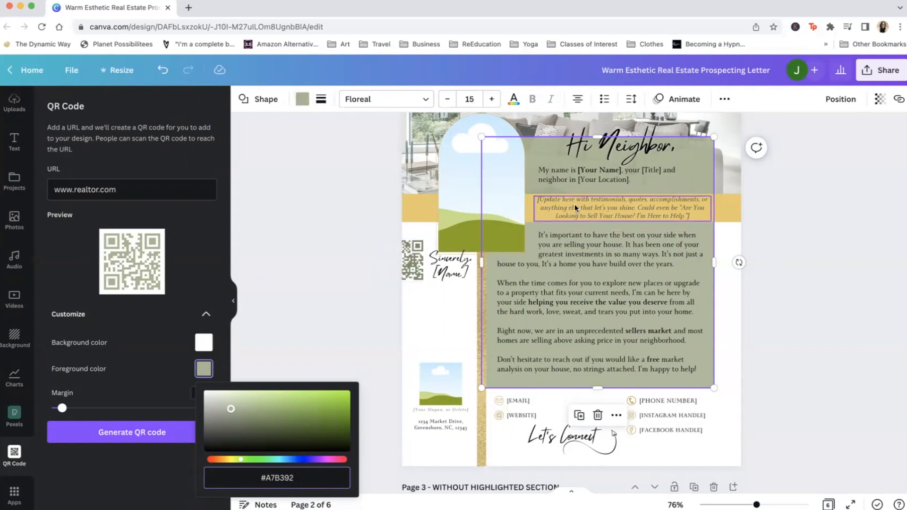
left_click(231, 409)
left_click_drag(231, 408, 235, 421)
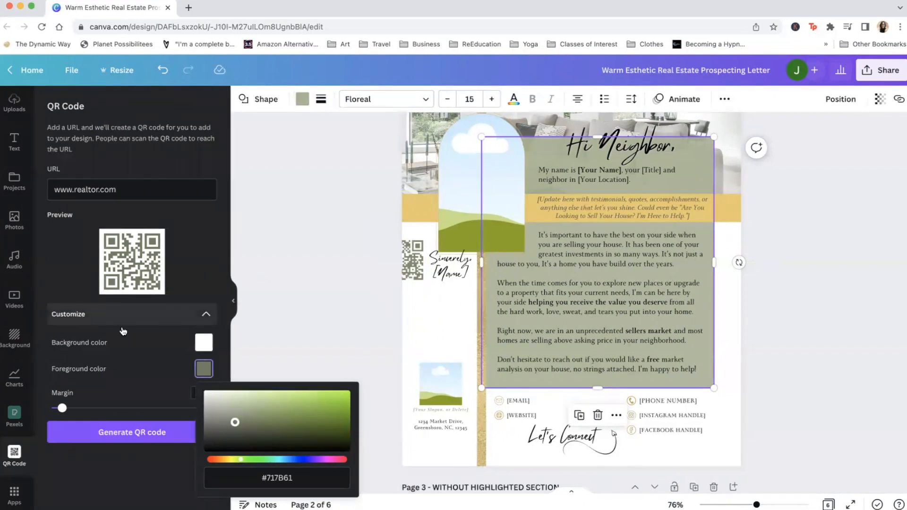
left_click(198, 282)
Step: Set the QR code's margin to 1 and generate the code onto page 2
left_click_drag(62, 410, 58, 410)
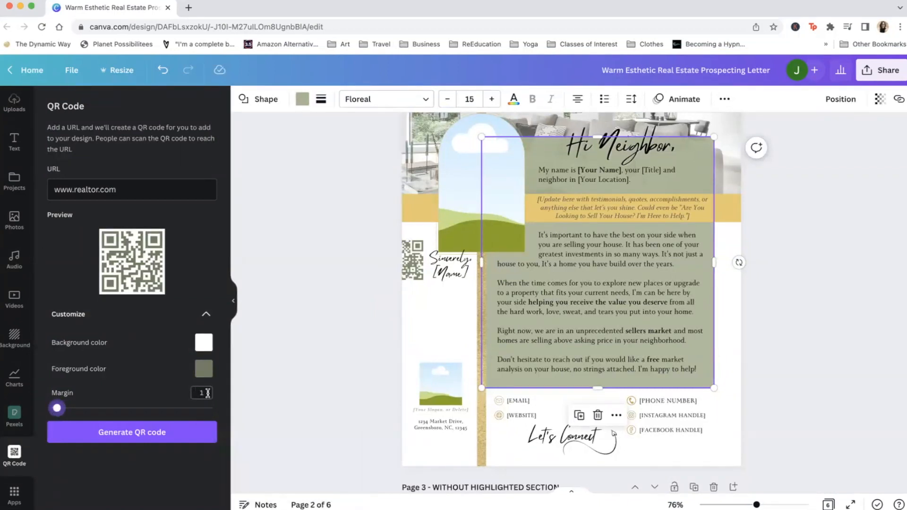
left_click_drag(57, 408, 56, 410)
left_click(136, 433)
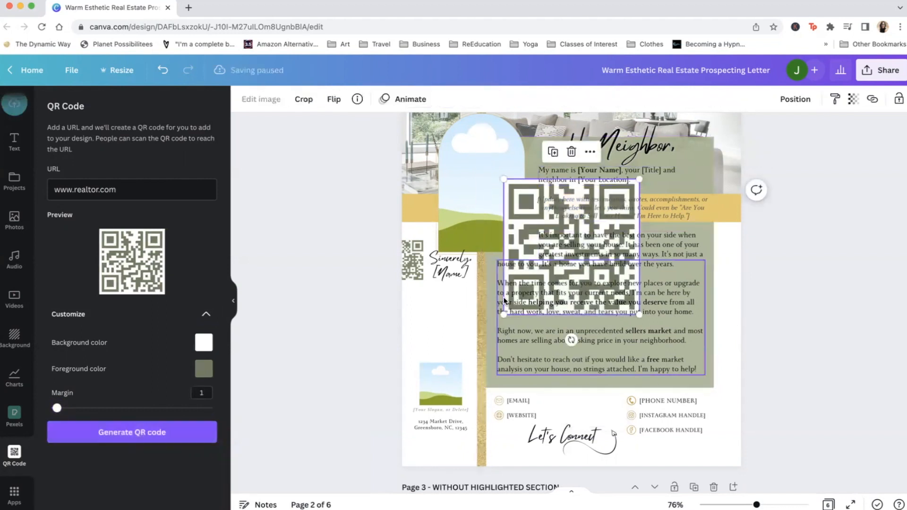
Step: Delete the old sample QR code beside the signature on page 2
scroll(480, 278, "up", 1)
left_click(406, 276)
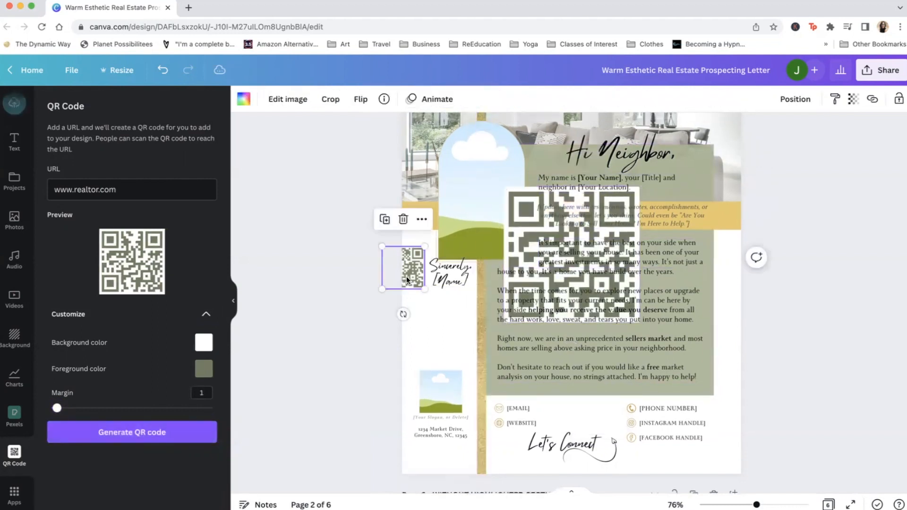
key("Delete")
Step: Shrink the new QR code to the logo frame's width and place it directly above that frame
left_click(517, 190)
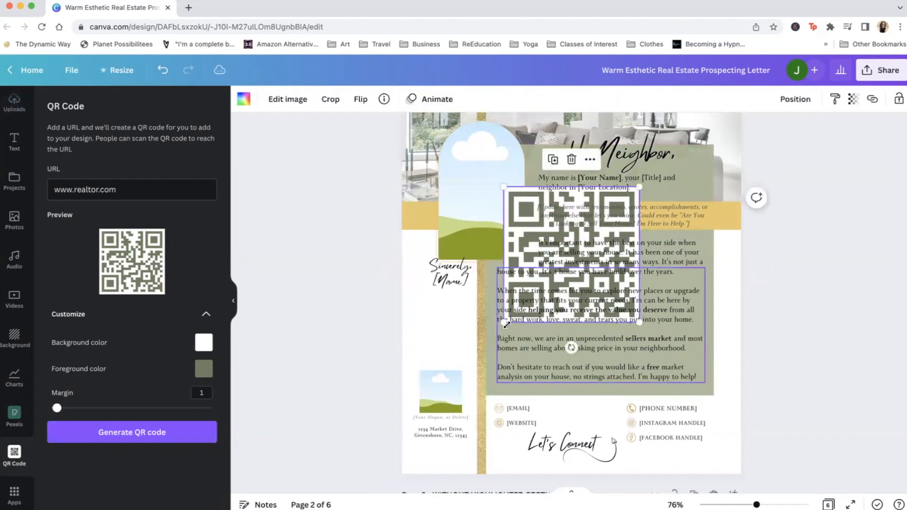
left_click_drag(503, 322, 450, 375)
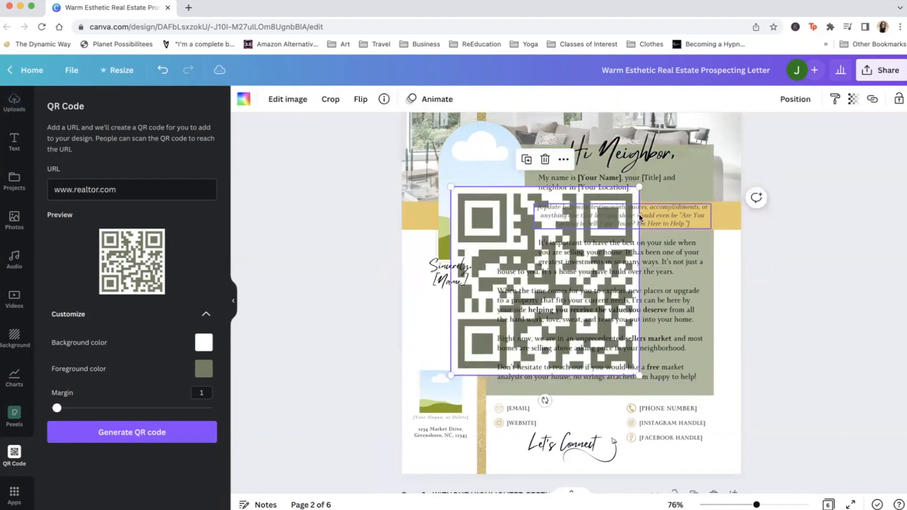
left_click_drag(636, 187, 502, 323)
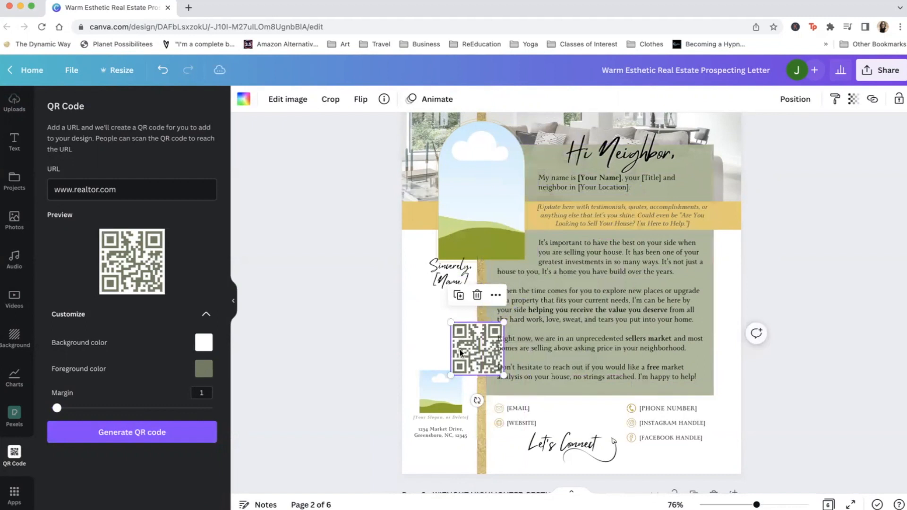
left_click_drag(453, 348, 432, 341)
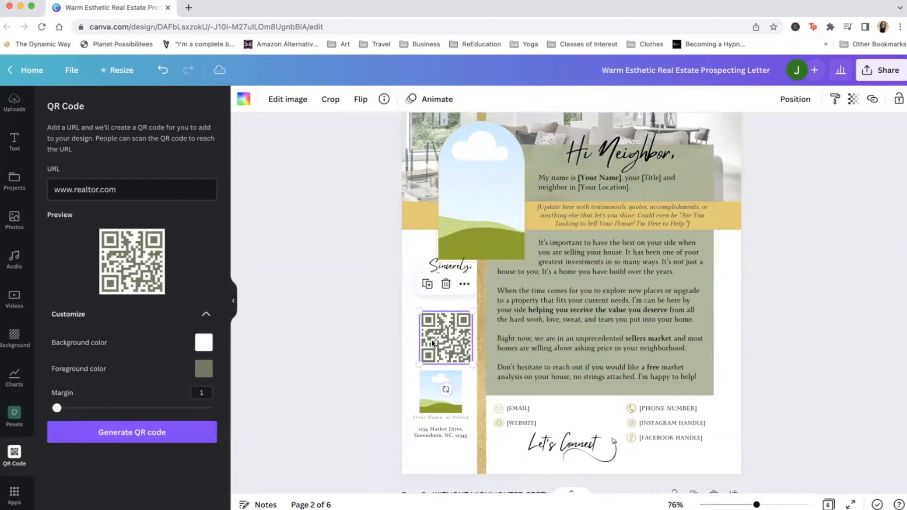
left_click_drag(471, 365, 448, 345)
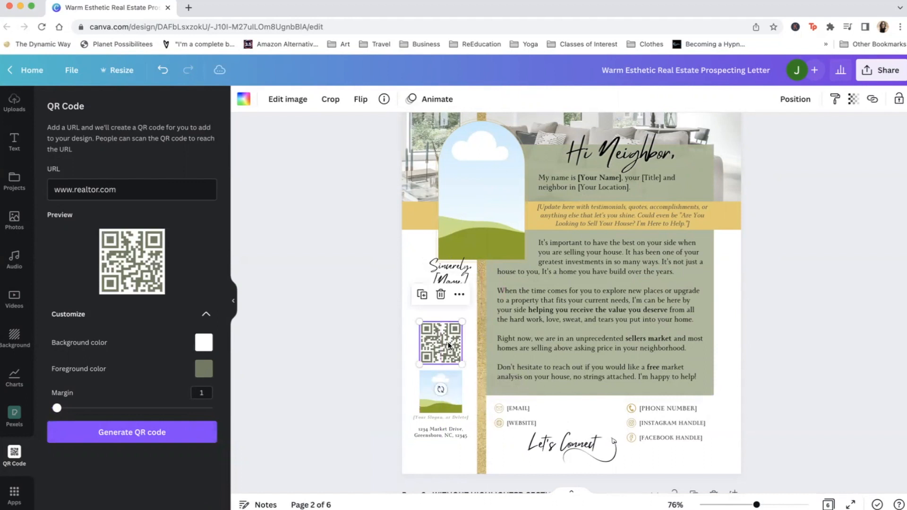
left_click(348, 361)
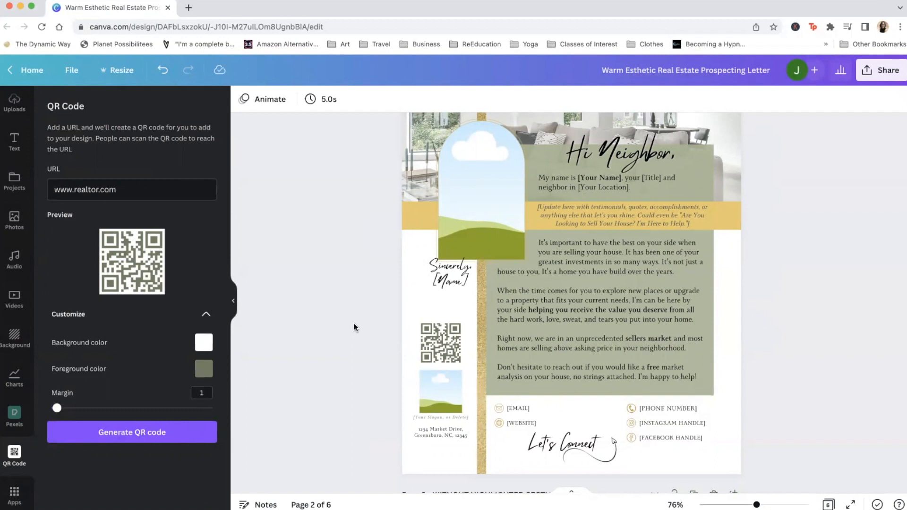
Step: On page 1, ungroup the "Let's Connect" lettering from its curved flourish and delete the flourish
scroll(356, 335, "up", 2)
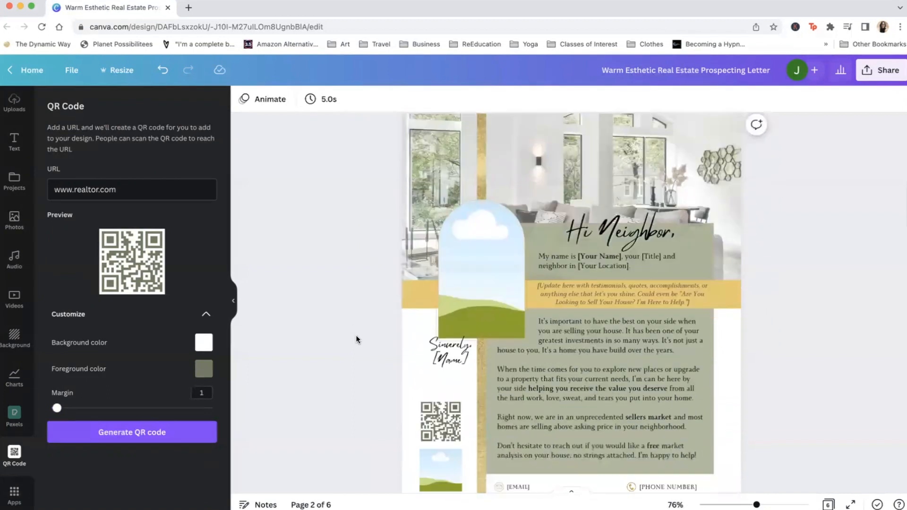
left_click(233, 300)
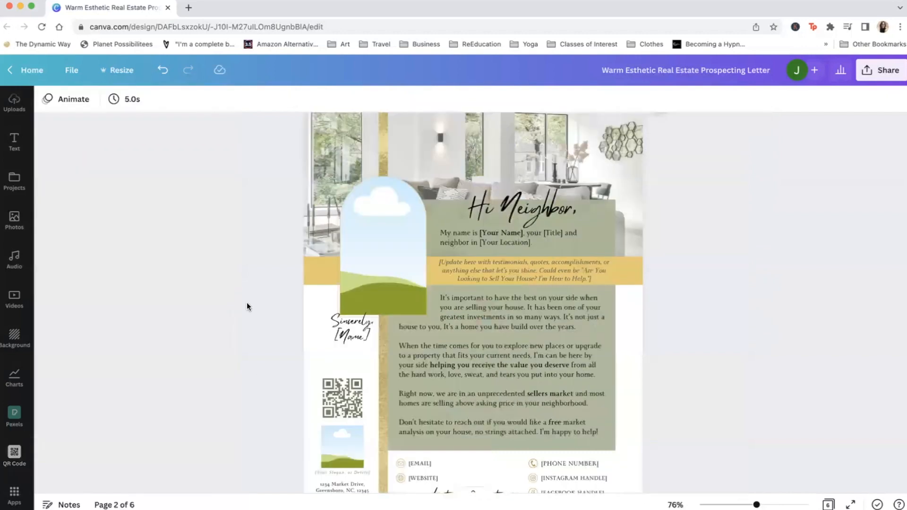
scroll(247, 305, "down", 2)
scroll(247, 303, "down", 10)
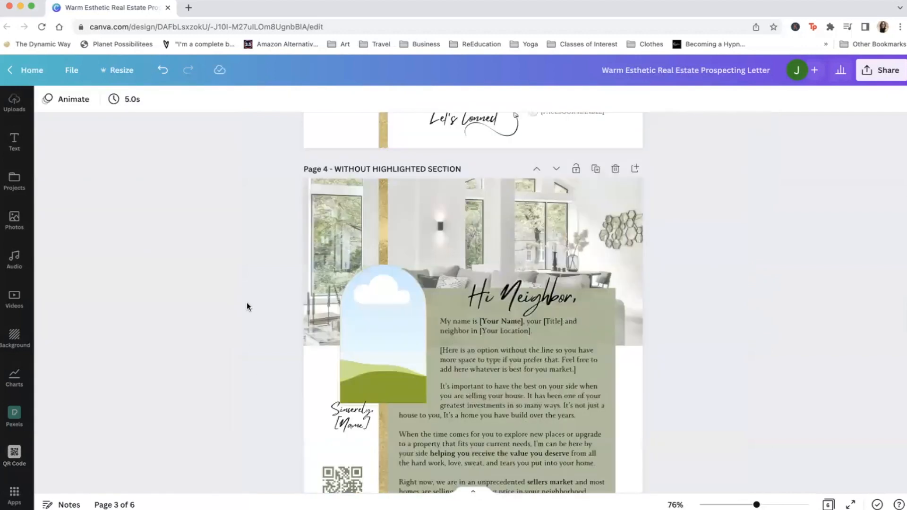
scroll(247, 306, "up", 10)
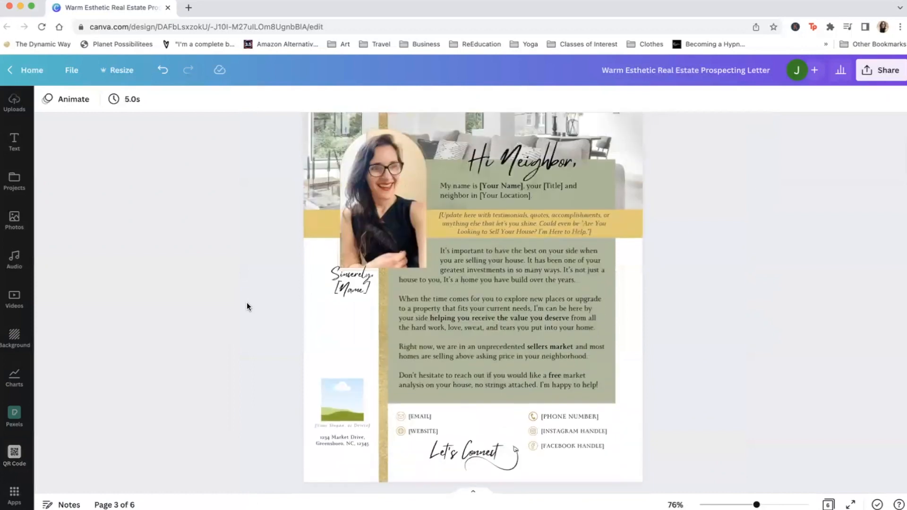
scroll(246, 306, "down", 1)
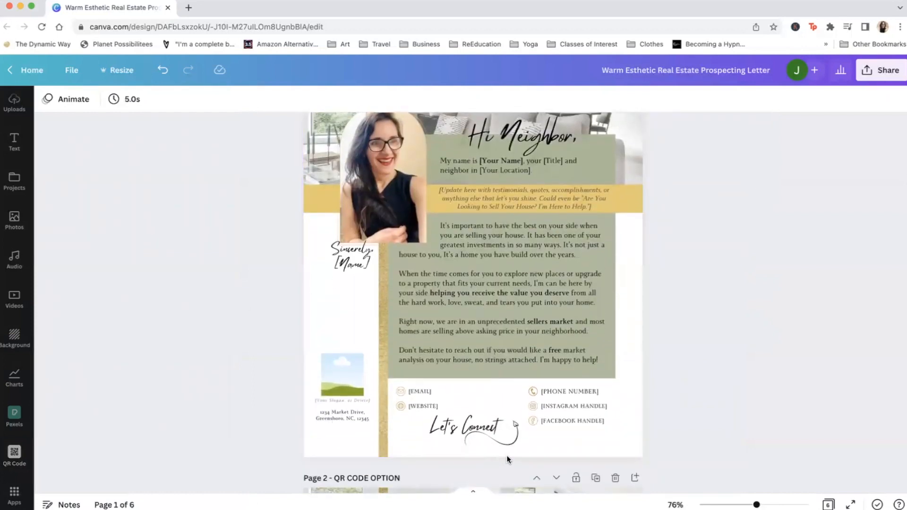
left_click(511, 442)
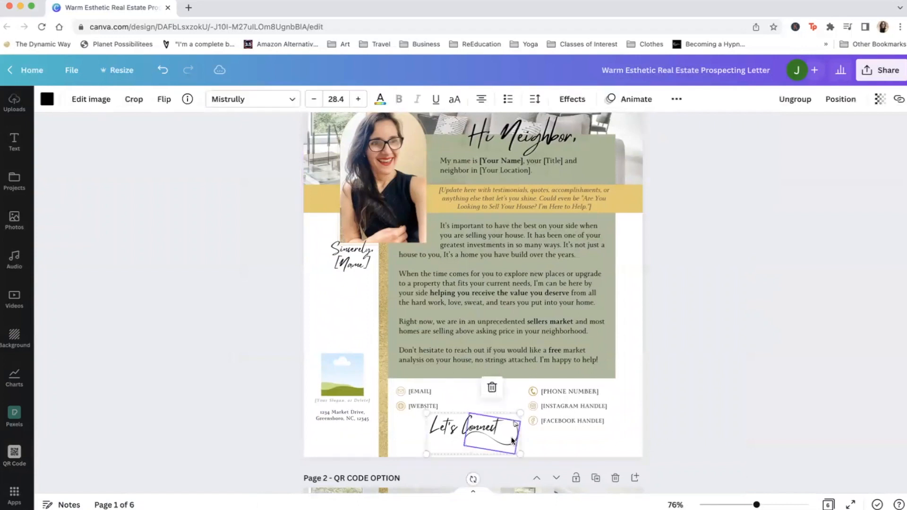
left_click(795, 100)
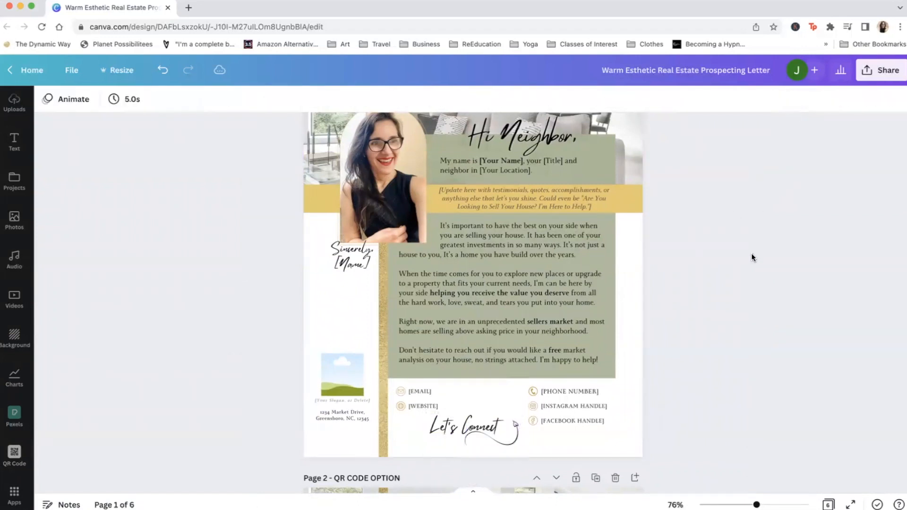
left_click(502, 442)
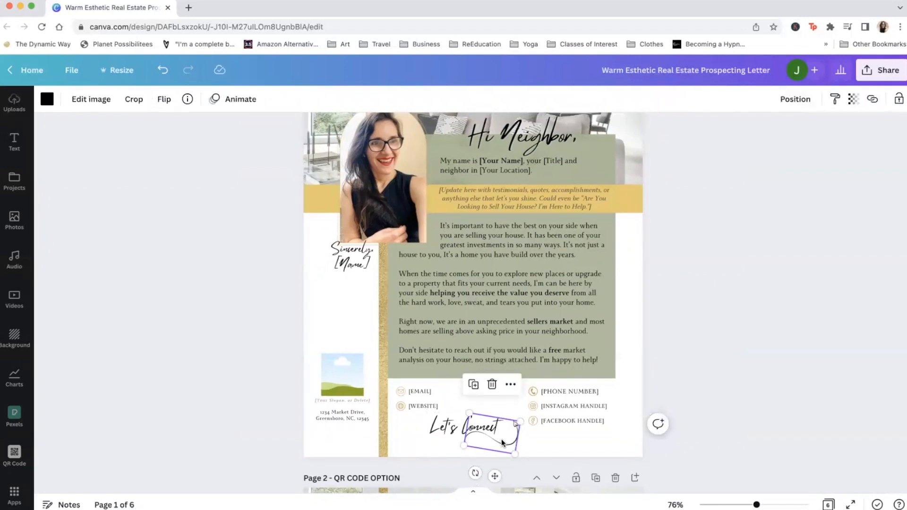
key("Delete")
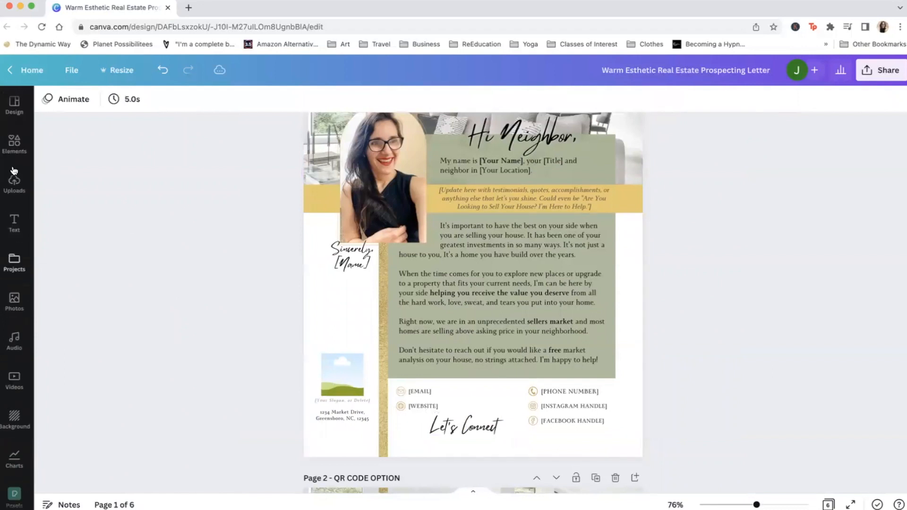
Step: Search the design elements for "arrows" and show all matching graphics
left_click(14, 142)
left_click(103, 100)
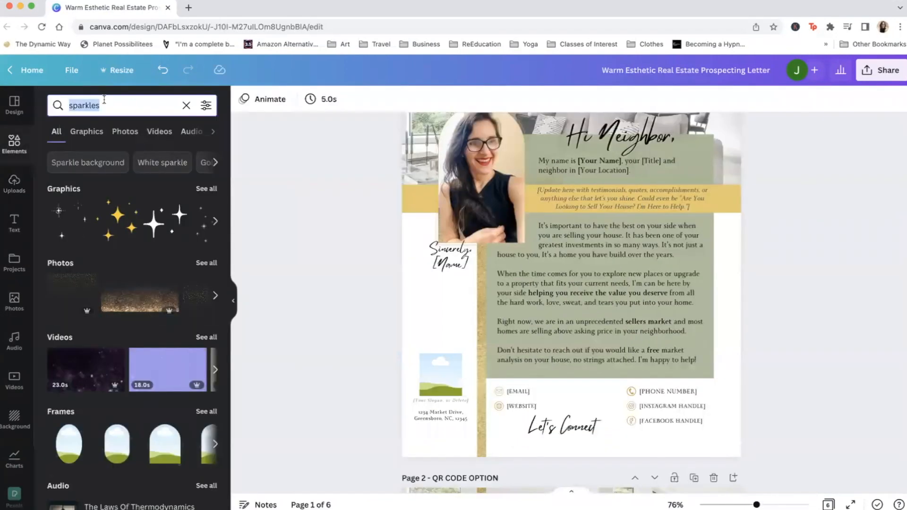
type("atm")
key("BackSpace")
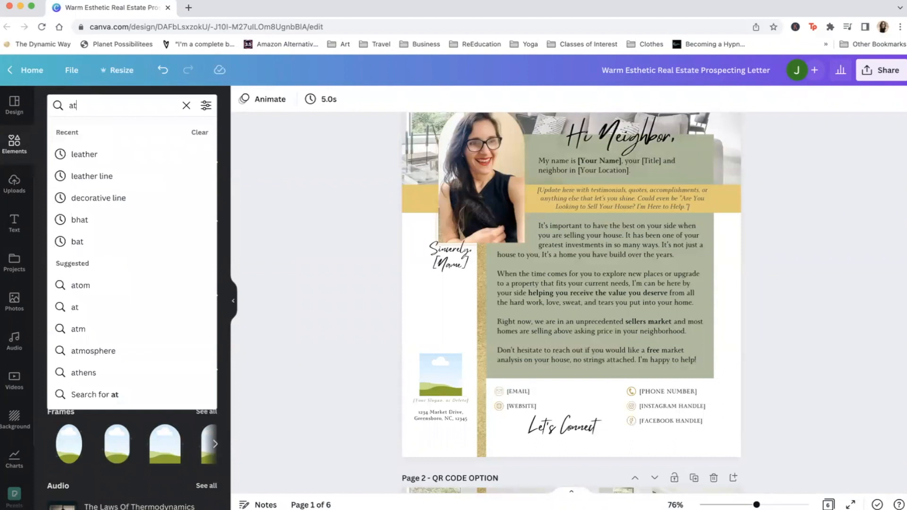
type("rows")
key("Return")
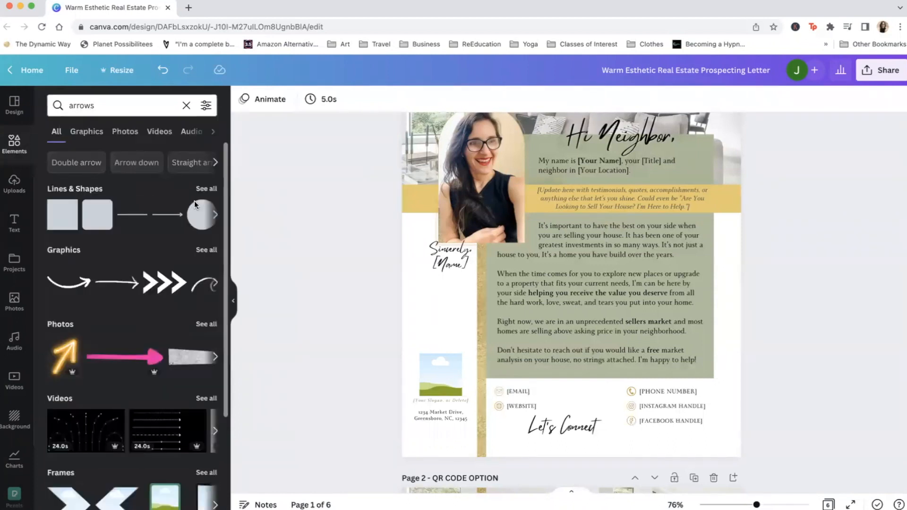
left_click(205, 250)
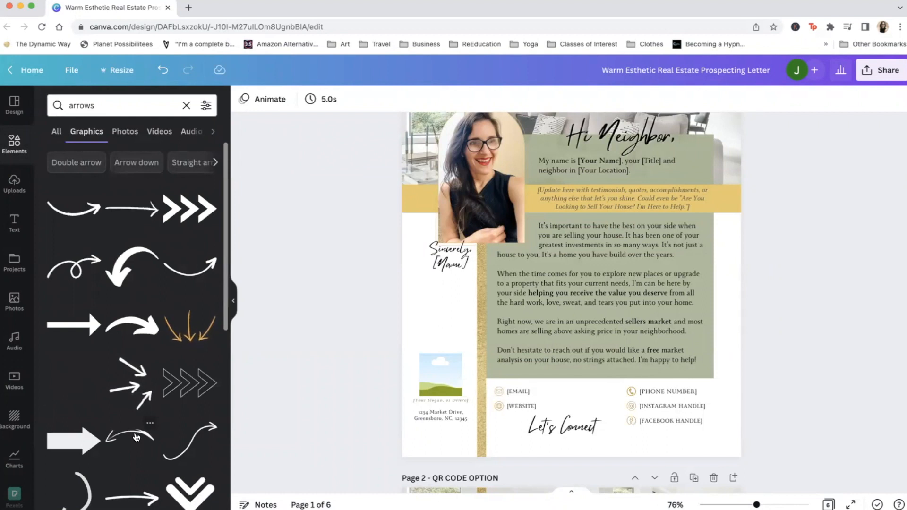
Step: Add the outlined triple-chevron arrow to page 1, rotated to point upward and shrunk to fit just after "Let's Connect"
scroll(140, 355, "down", 6)
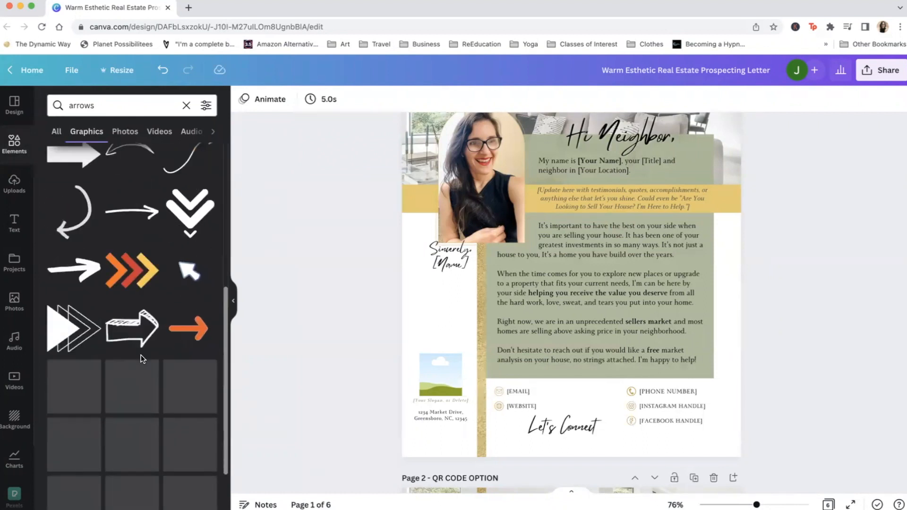
scroll(141, 355, "up", 3)
left_click(185, 228)
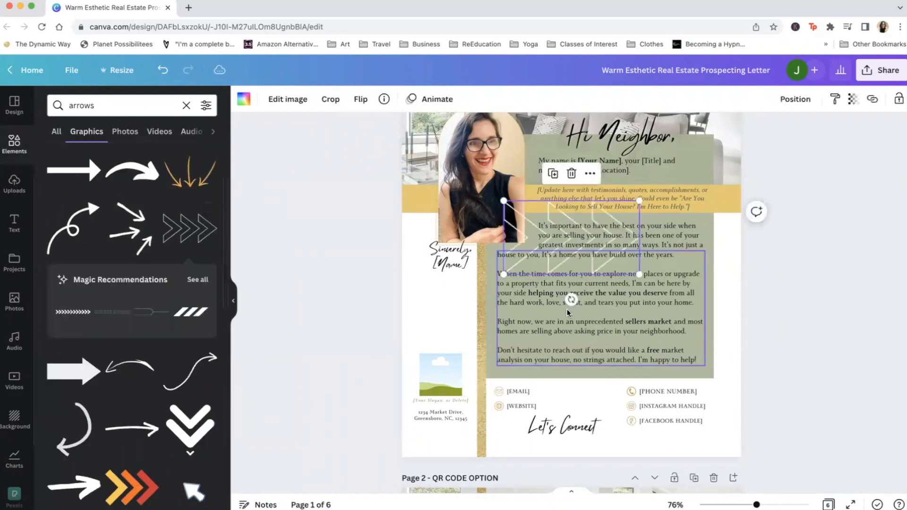
left_click_drag(571, 299, 631, 235)
left_click_drag(604, 168, 642, 415)
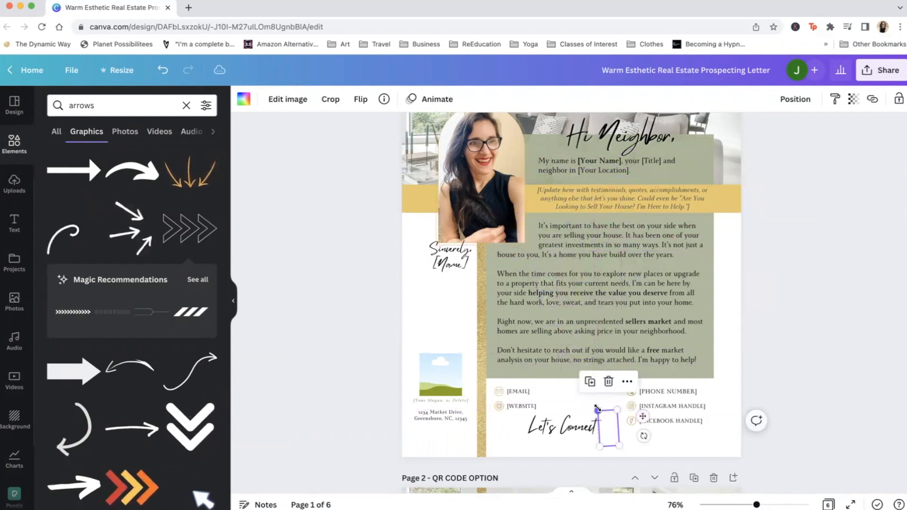
Step: Recolor the chevron arrow beside "Let's Connect" black using the document colors, and deselect it
left_click(244, 99)
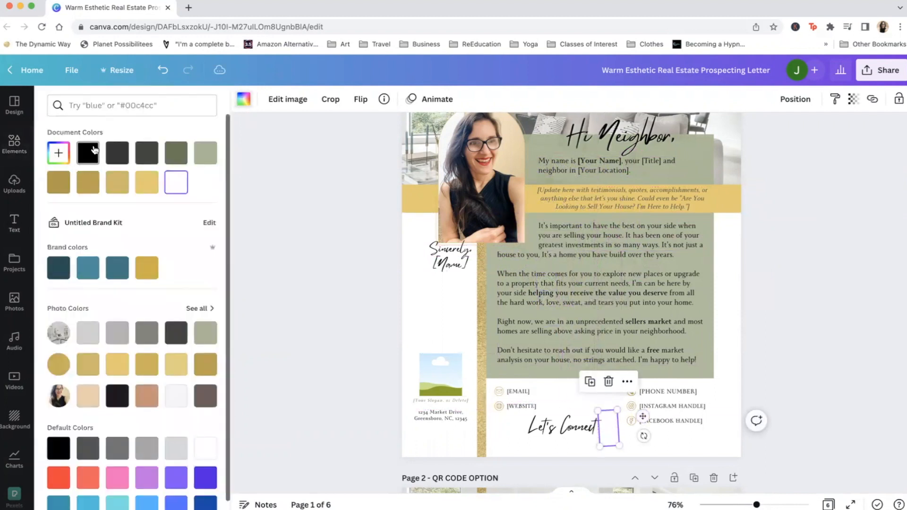
left_click(94, 150)
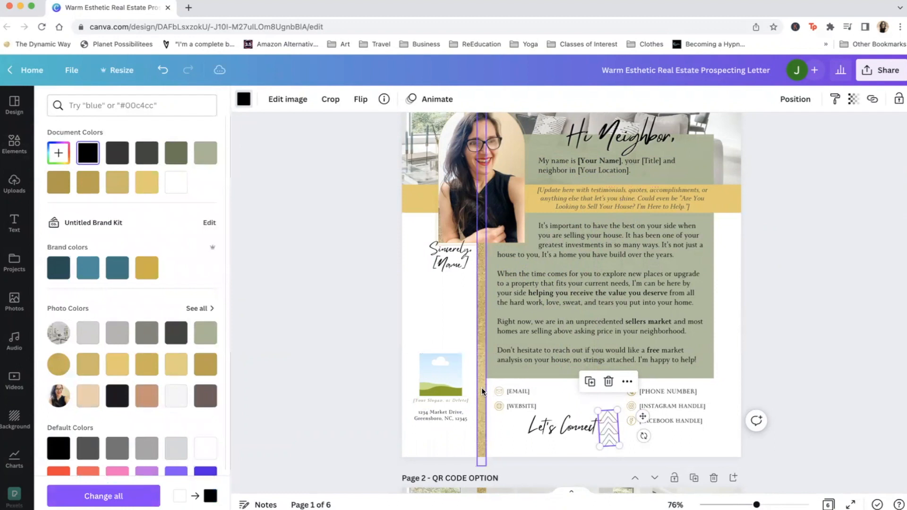
left_click(814, 343)
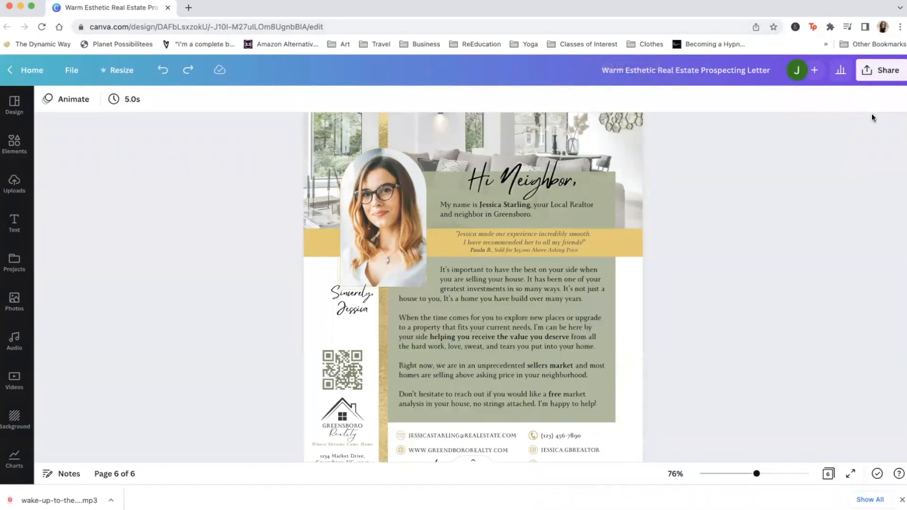
Step: Open the design's download settings and set the file type to PDF Print
left_click(872, 74)
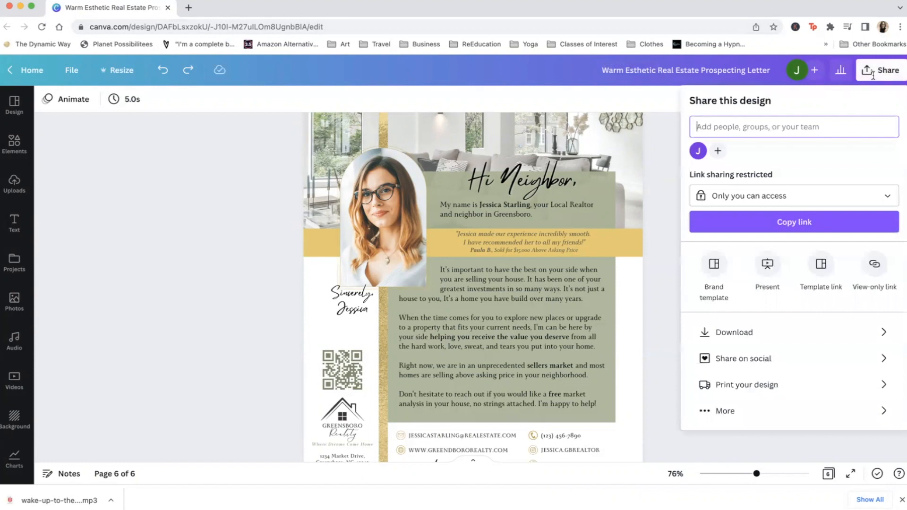
left_click(721, 334)
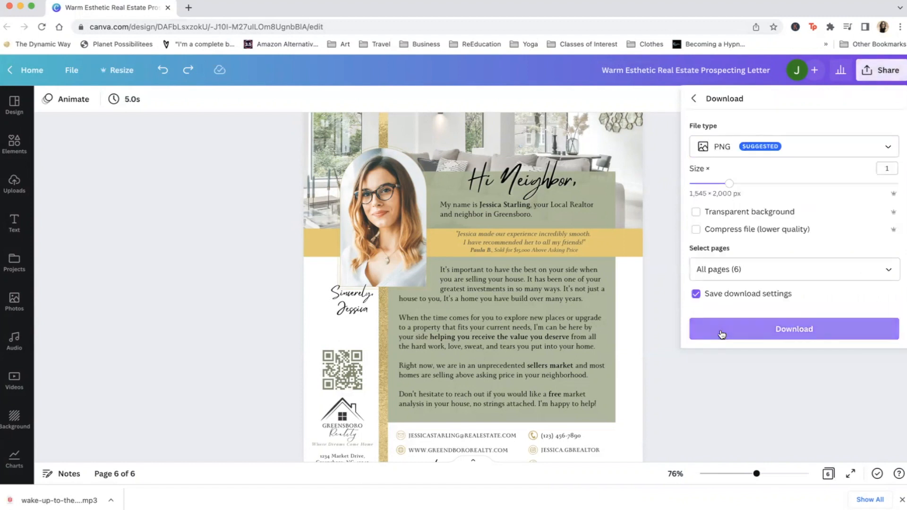
left_click(727, 150)
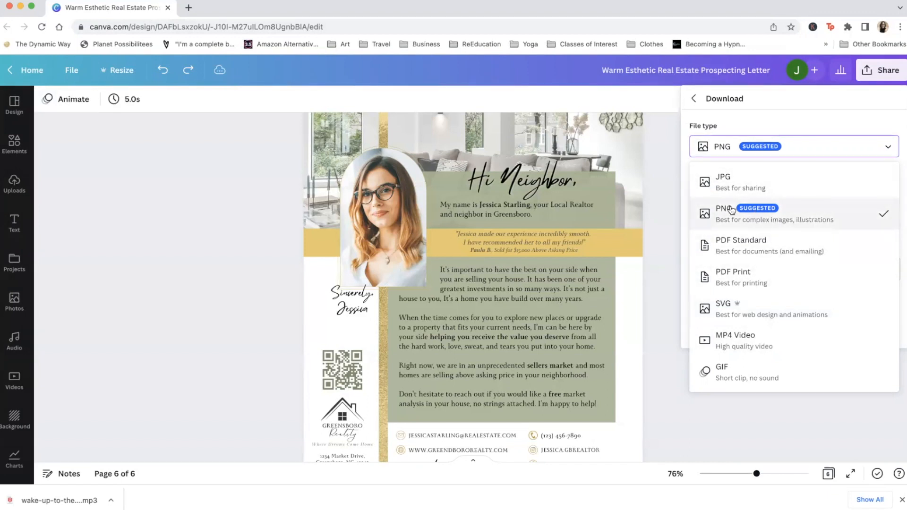
left_click(740, 283)
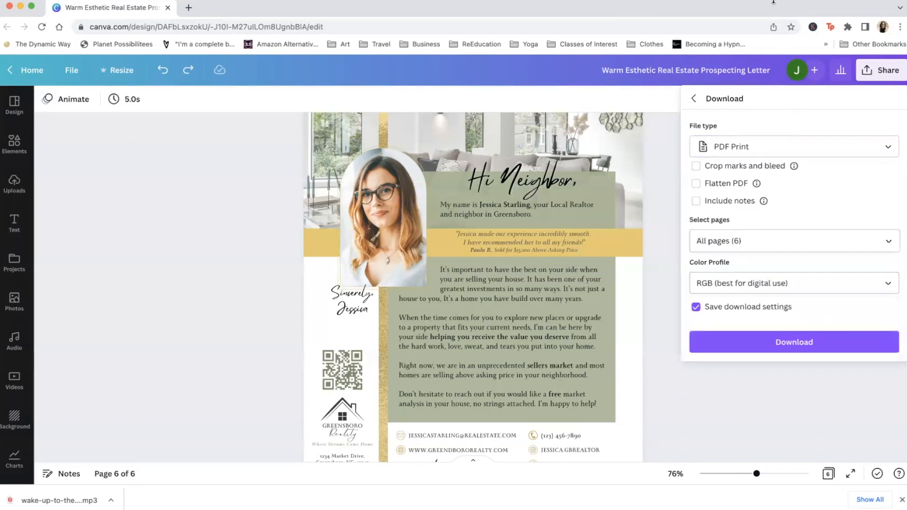
Step: Limit the download to only Page 5 – EXAMPLE and download the PDF
left_click(802, 240)
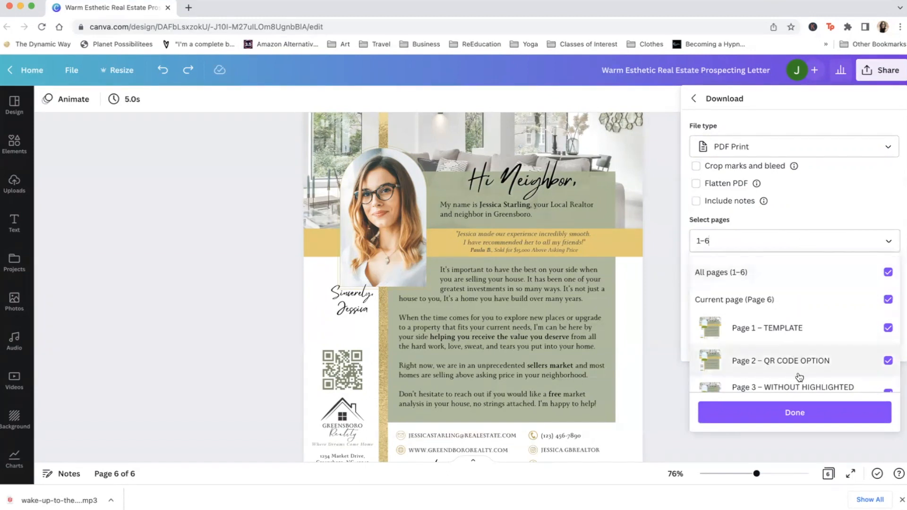
scroll(796, 373, "down", 3)
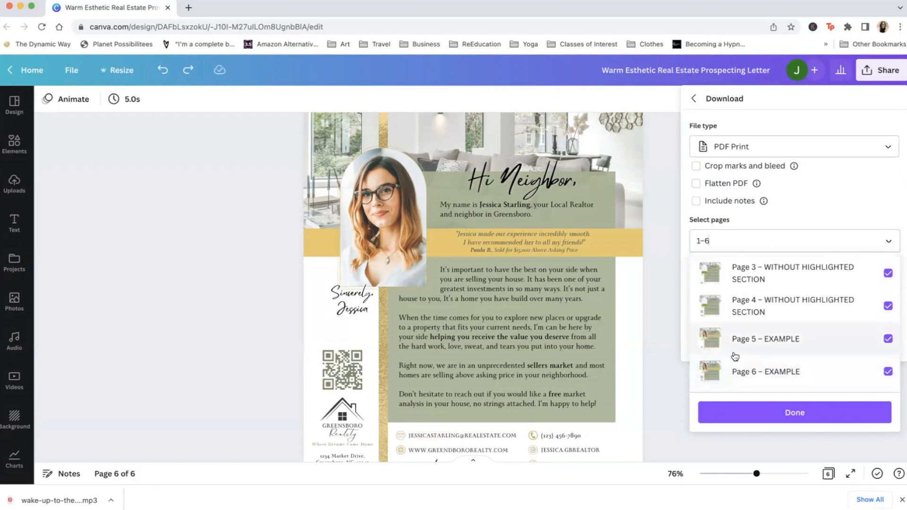
left_click(815, 344)
scroll(834, 298, "up", 3)
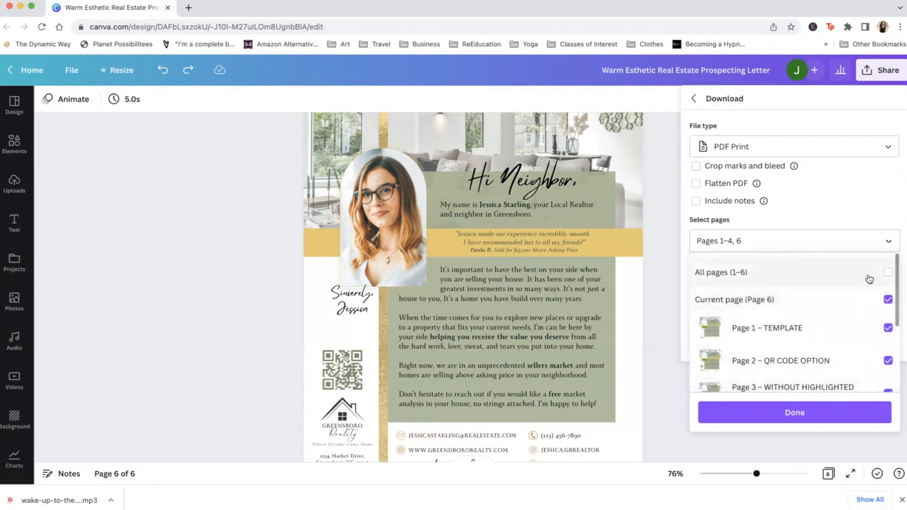
left_click(854, 279)
left_click(854, 280)
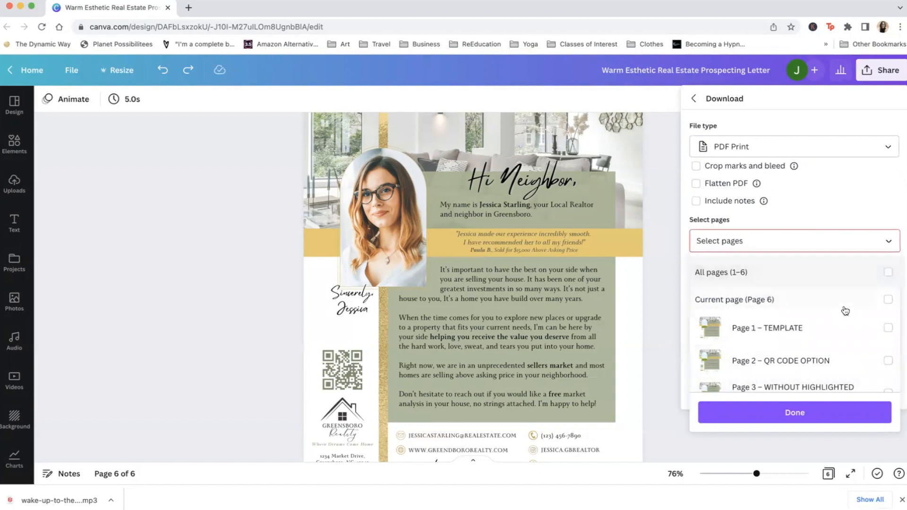
scroll(846, 306, "down", 3)
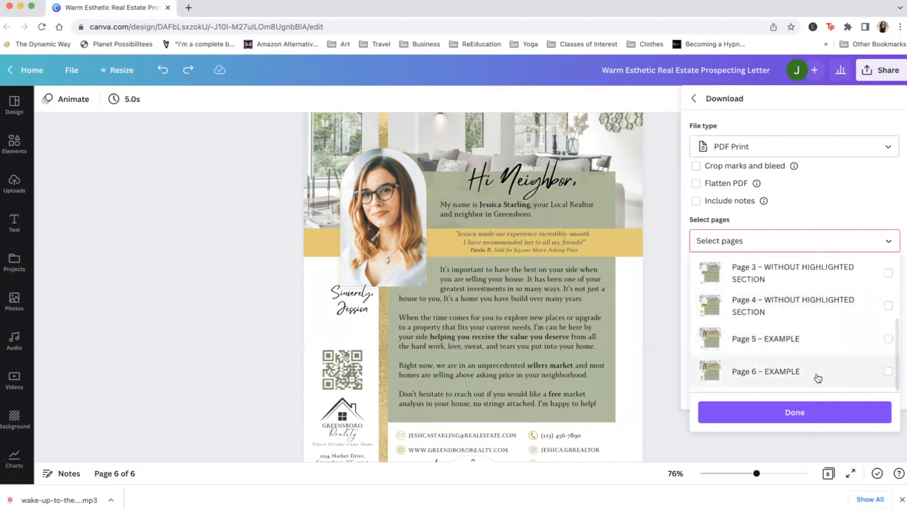
left_click(812, 354)
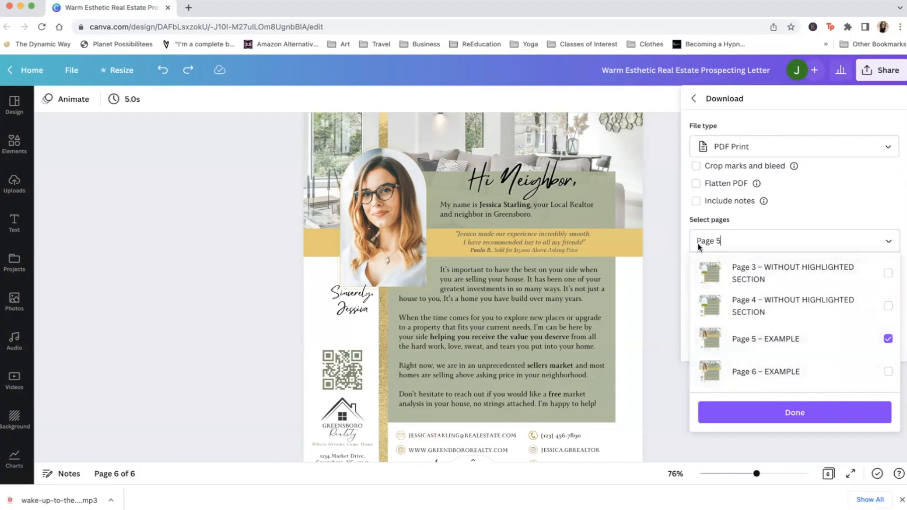
left_click(772, 223)
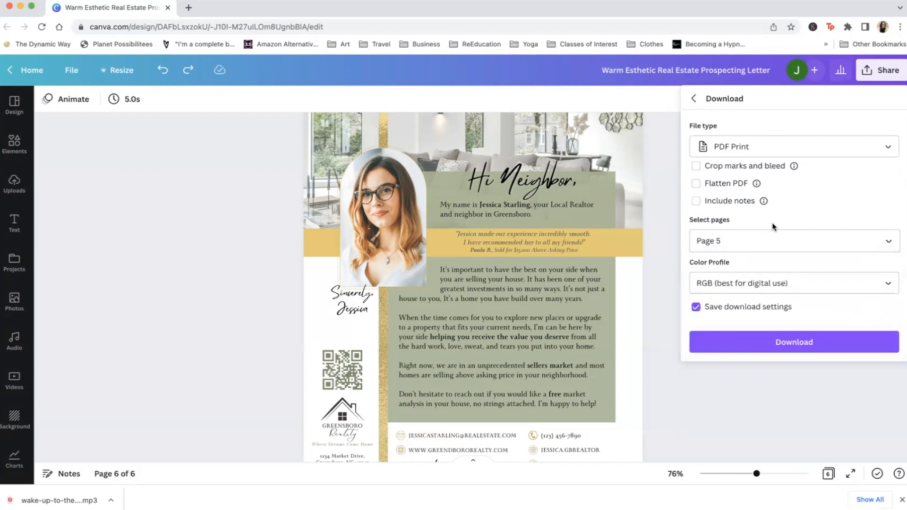
left_click(779, 343)
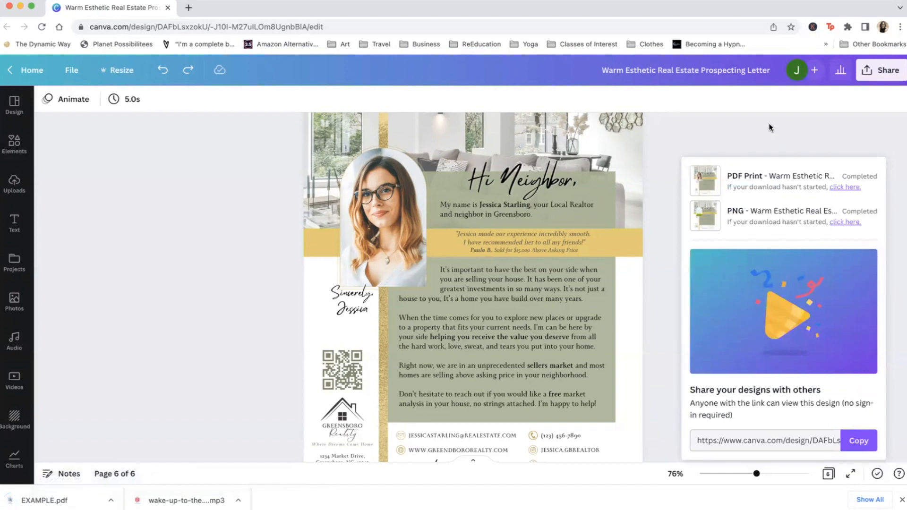
Step: Search the print products for "flyer", choose Flyers (Portrait) and resize the design to that format
left_click(866, 72)
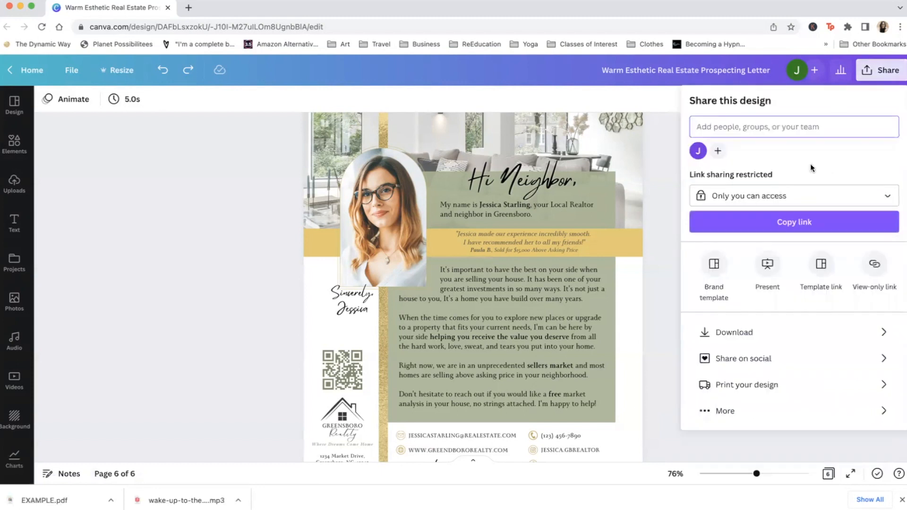
left_click(740, 385)
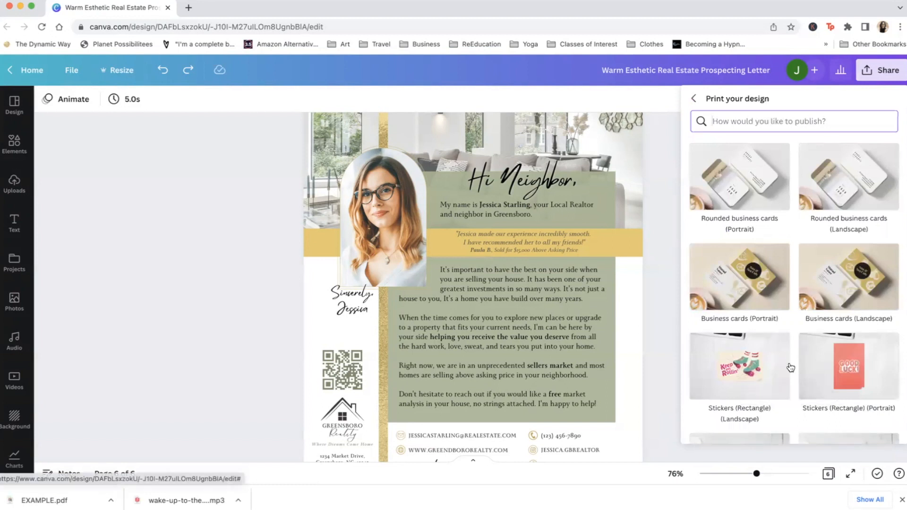
scroll(790, 367, "down", 5)
scroll(790, 367, "down", 5)
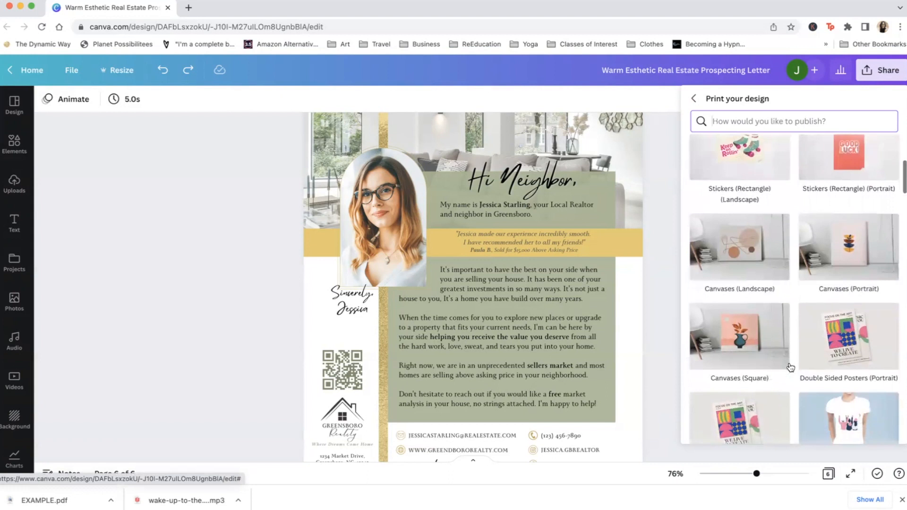
left_click(756, 121)
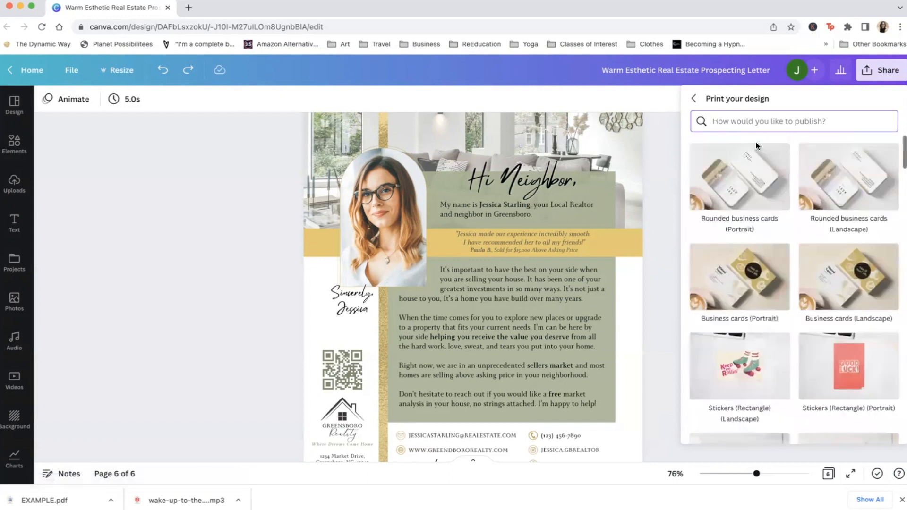
type("flyer")
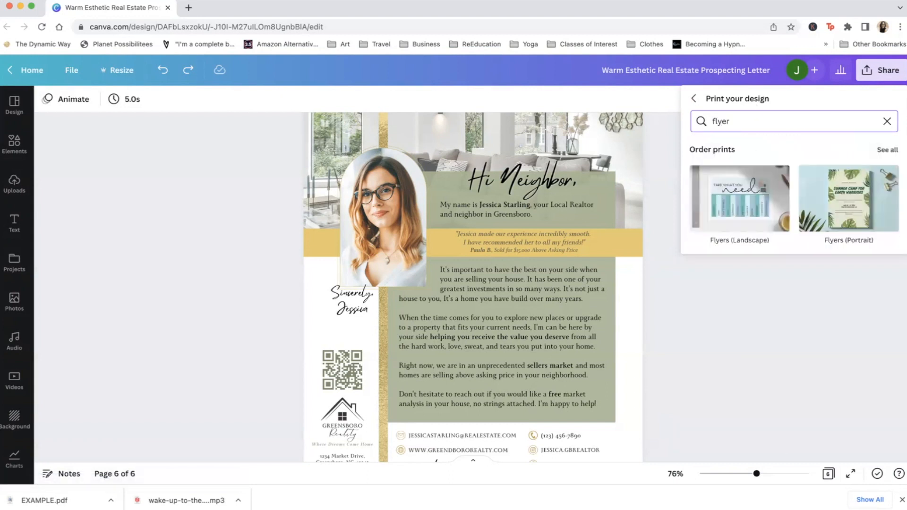
left_click(844, 198)
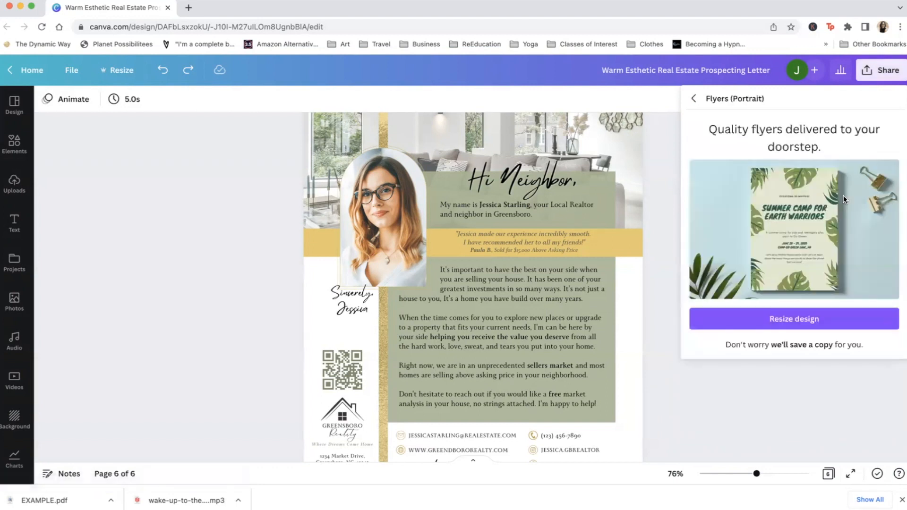
left_click(781, 319)
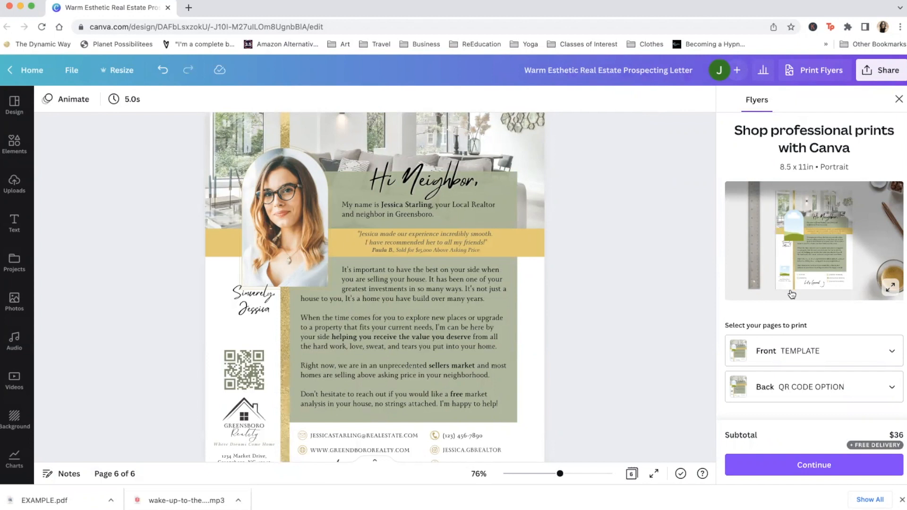
Step: Set the flyer's back page to None and its front page to the first EXAMPLE page
left_click(794, 394)
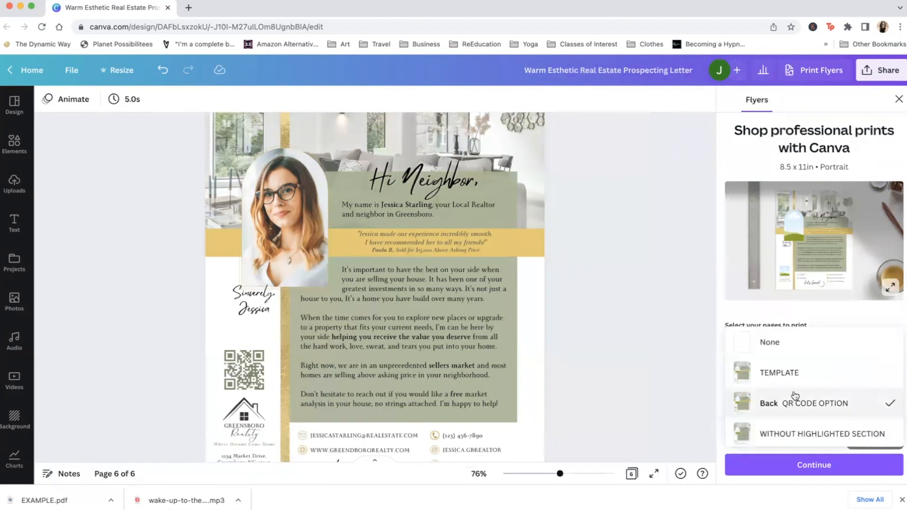
left_click(782, 351)
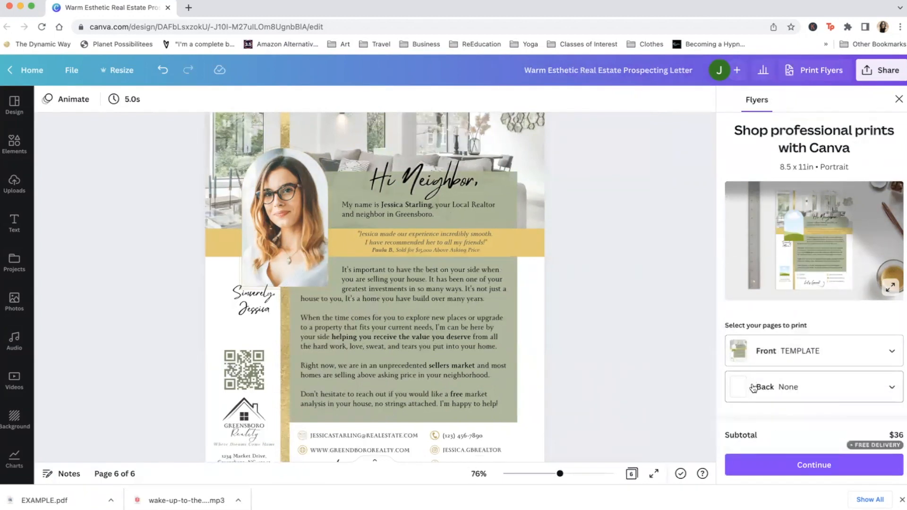
left_click(798, 354)
scroll(797, 418, "down", 1)
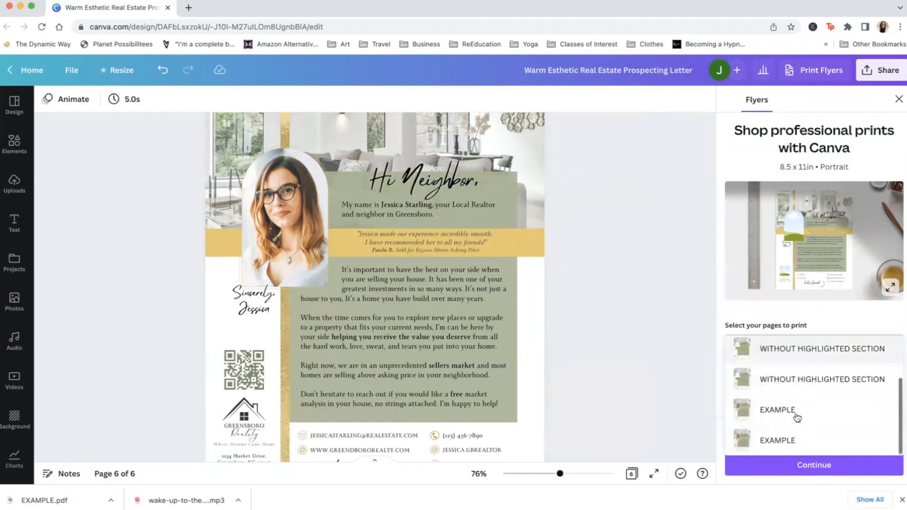
left_click(793, 412)
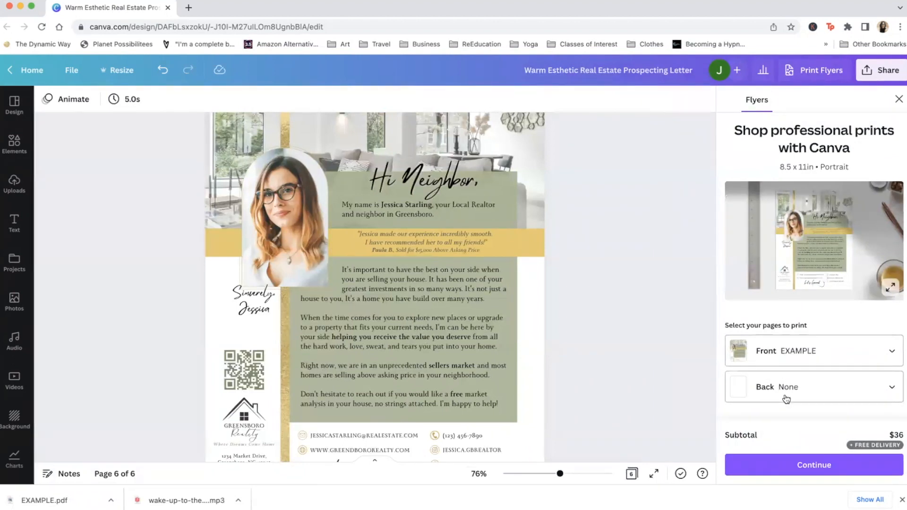
Step: Review the paper type options for the flyer order and select Standard paper
scroll(784, 397, "down", 4)
left_click(755, 275)
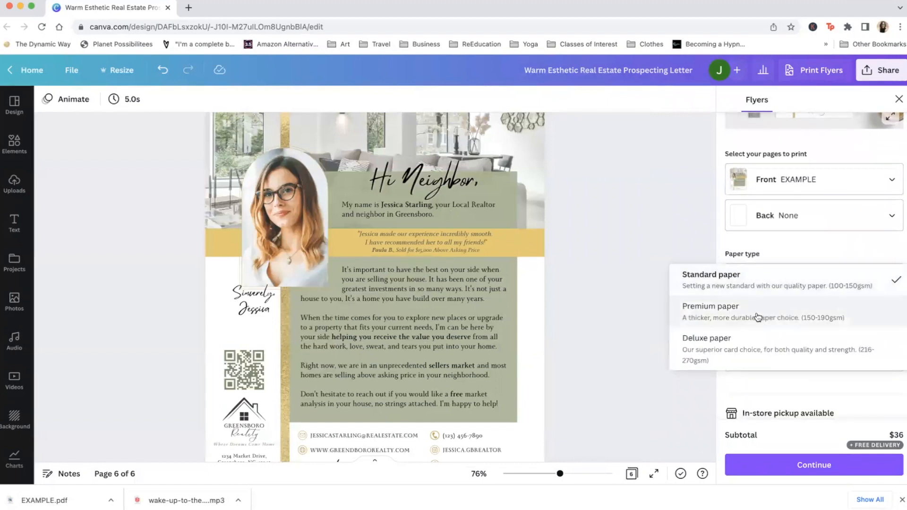
left_click(758, 282)
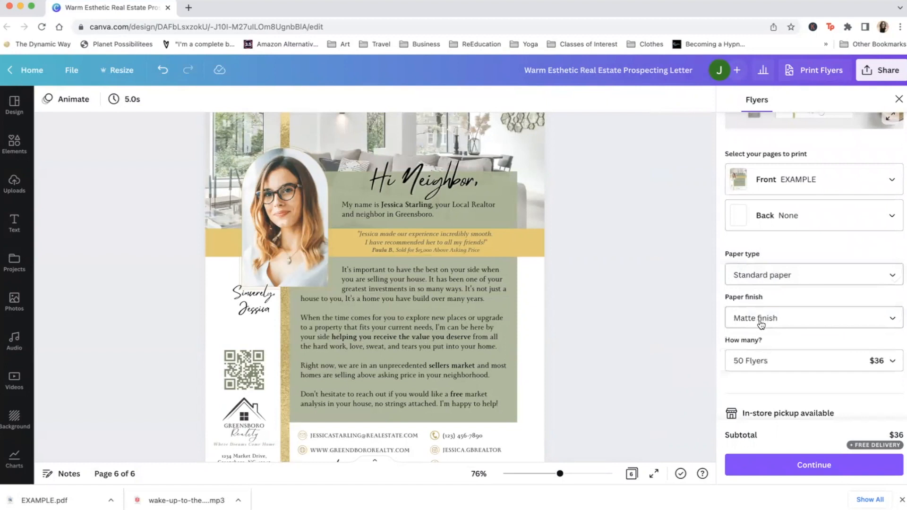
Step: Select Matte finish for the flyers and review the available order quantities, keeping 50 Flyers
left_click(760, 321)
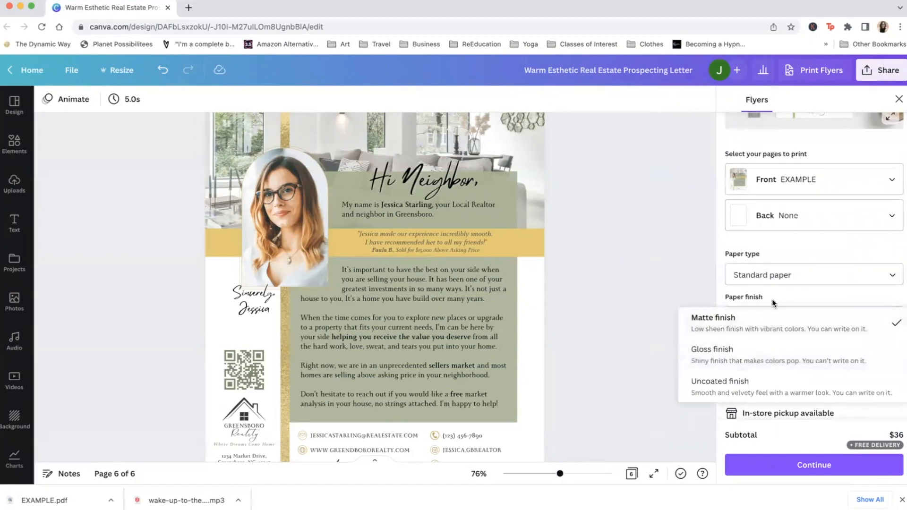
left_click(777, 331)
scroll(778, 333, "down", 1)
left_click(773, 315)
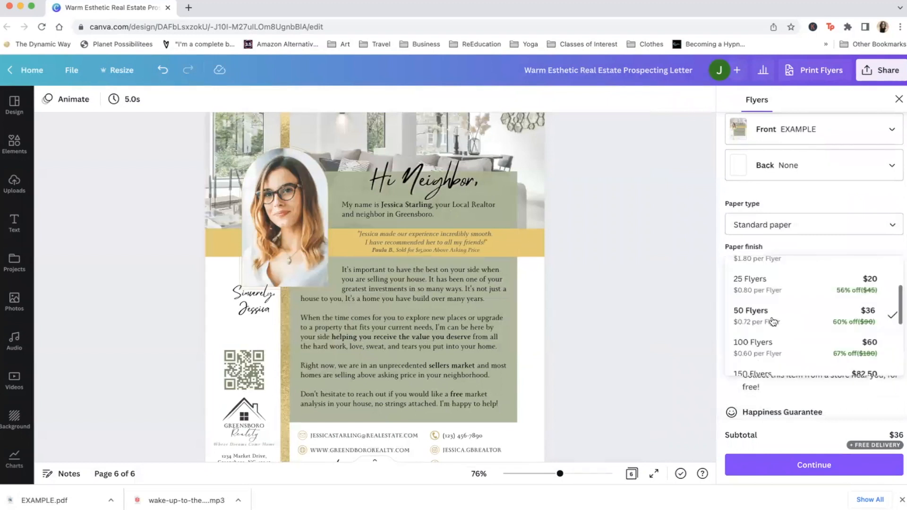
scroll(773, 342, "down", 3)
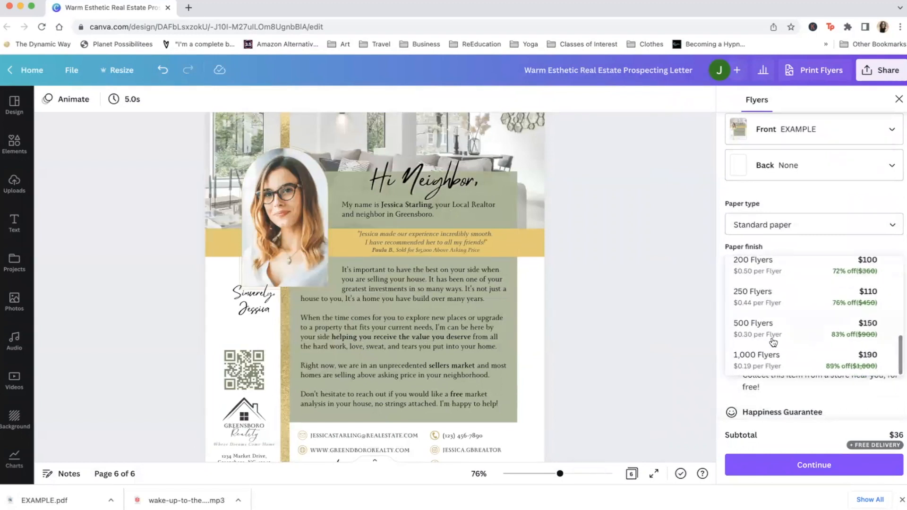
scroll(780, 314, "up", 5)
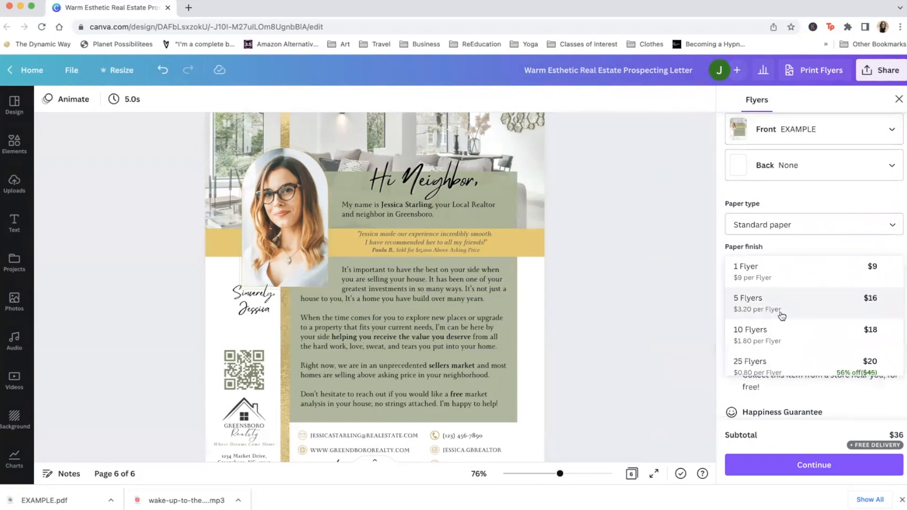
scroll(782, 315, "down", 3)
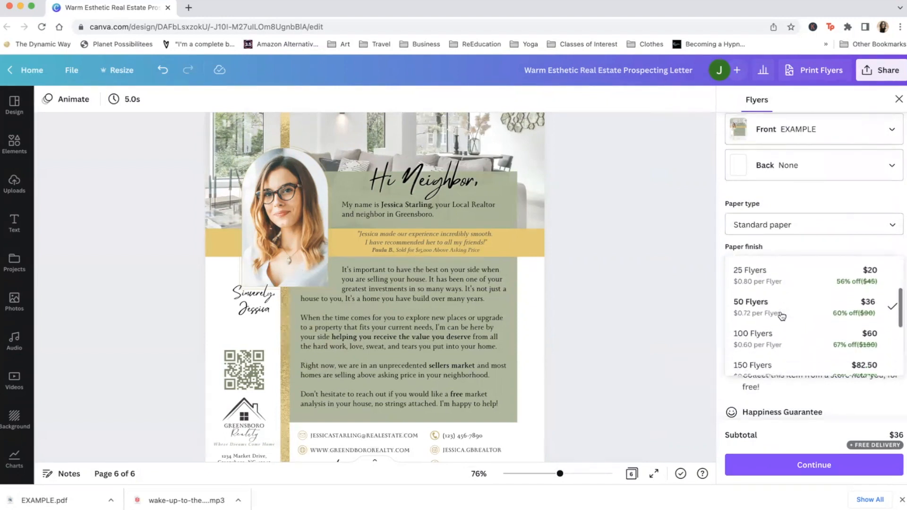
scroll(777, 304, "up", 3)
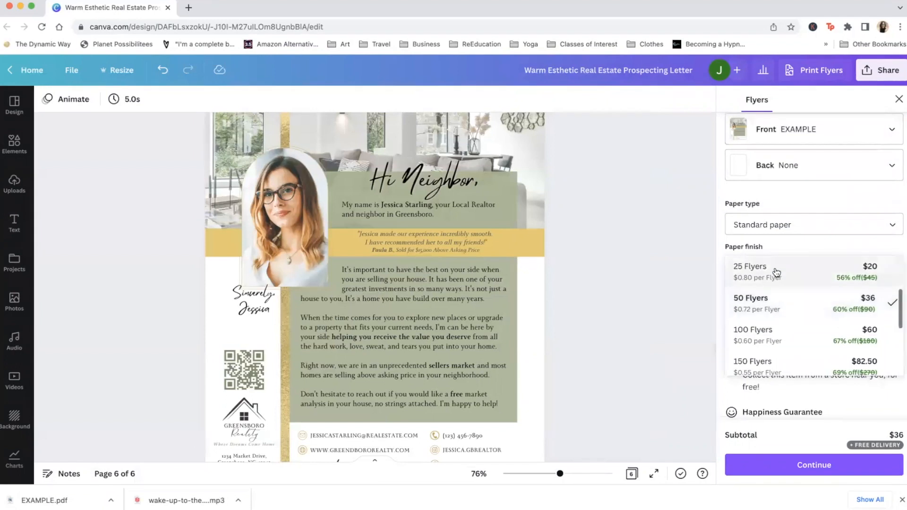
left_click(776, 243)
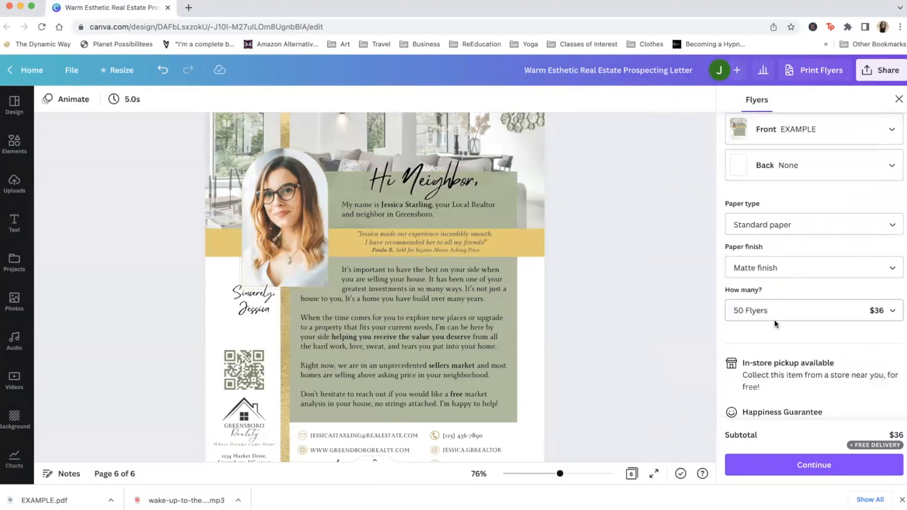
Step: Continue the flyer order to the print preparation checks
scroll(774, 319, "down", 1)
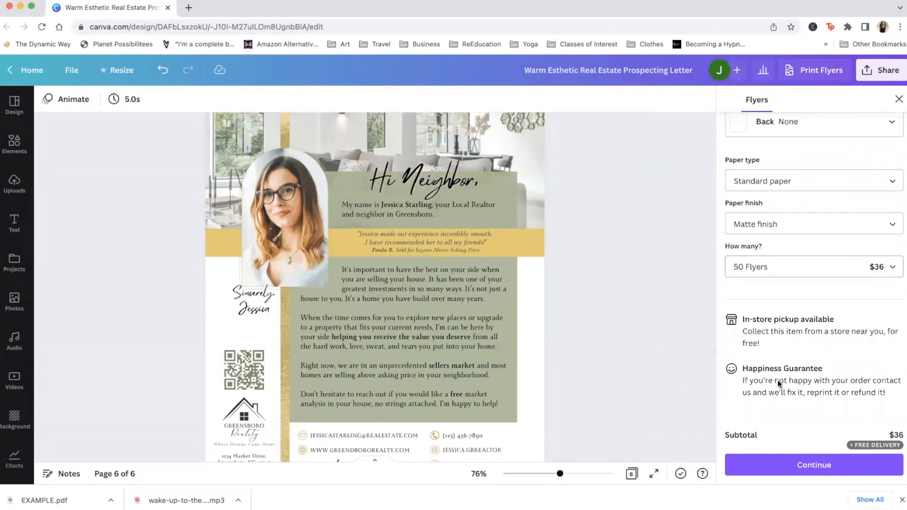
left_click(784, 471)
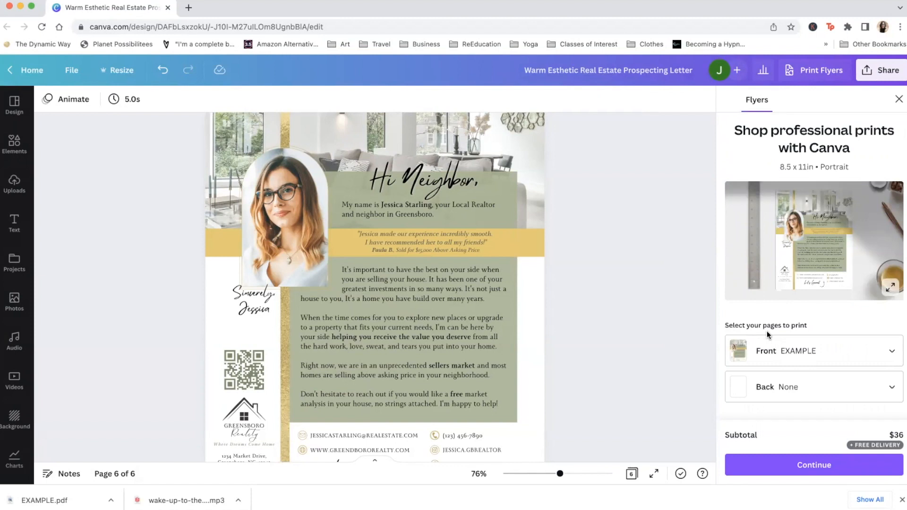
left_click(788, 460)
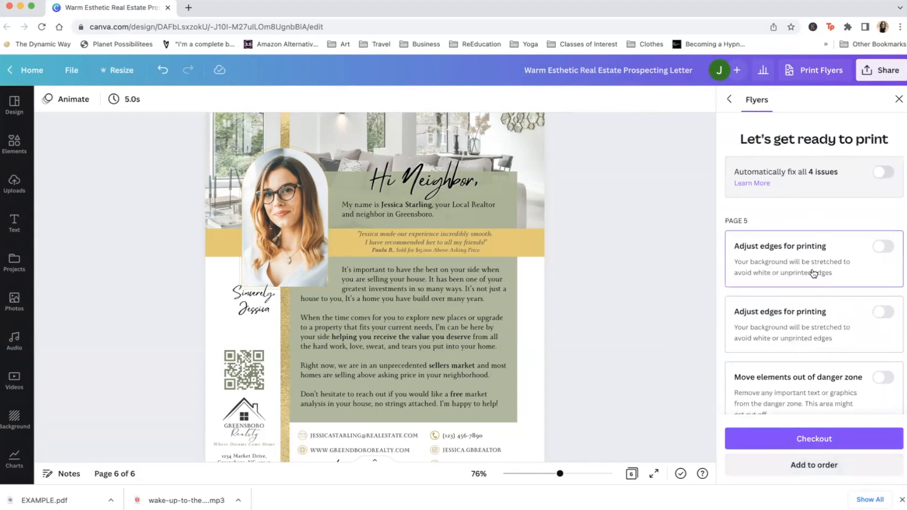
Step: Examine the suggested edge and danger-zone fixes and the final check option, comparing them with the Page 6 – EXAMPLE layout
scroll(813, 274, "down", 5)
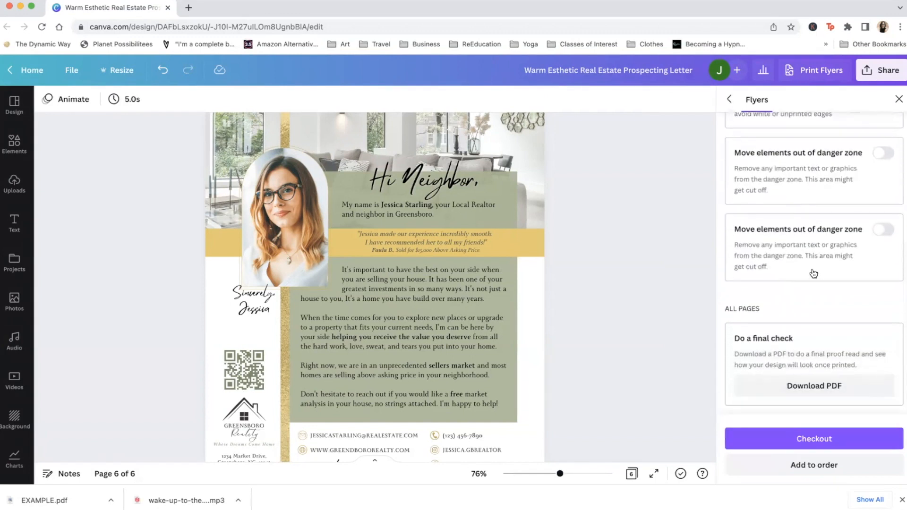
scroll(812, 273, "up", 2)
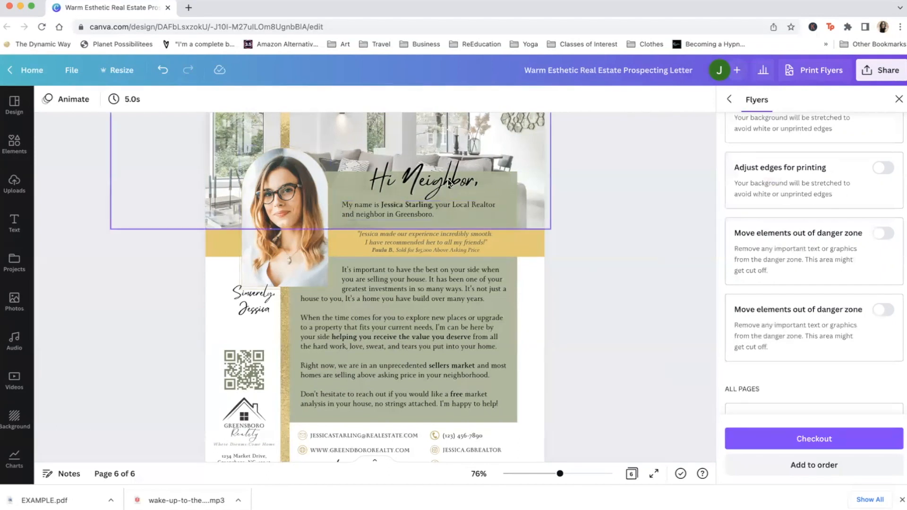
scroll(484, 418, "down", 2)
scroll(484, 418, "down", 1)
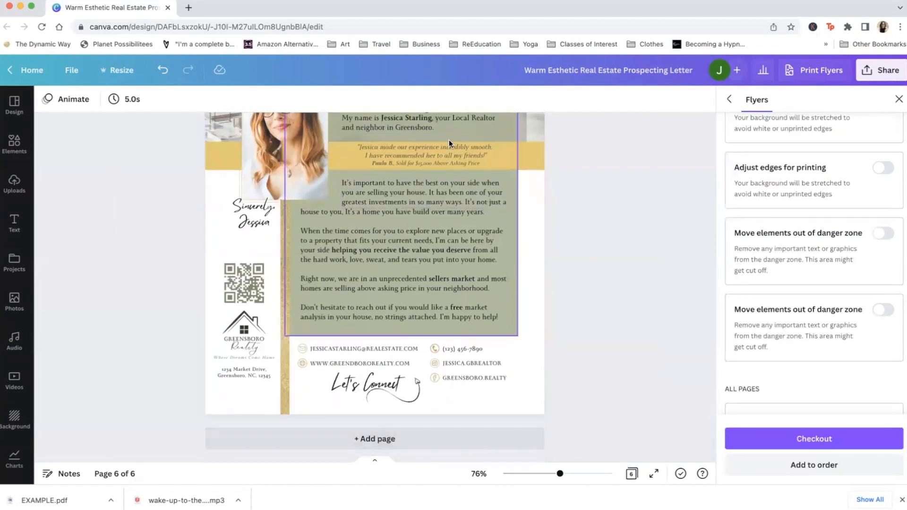
scroll(440, 175, "up", 5)
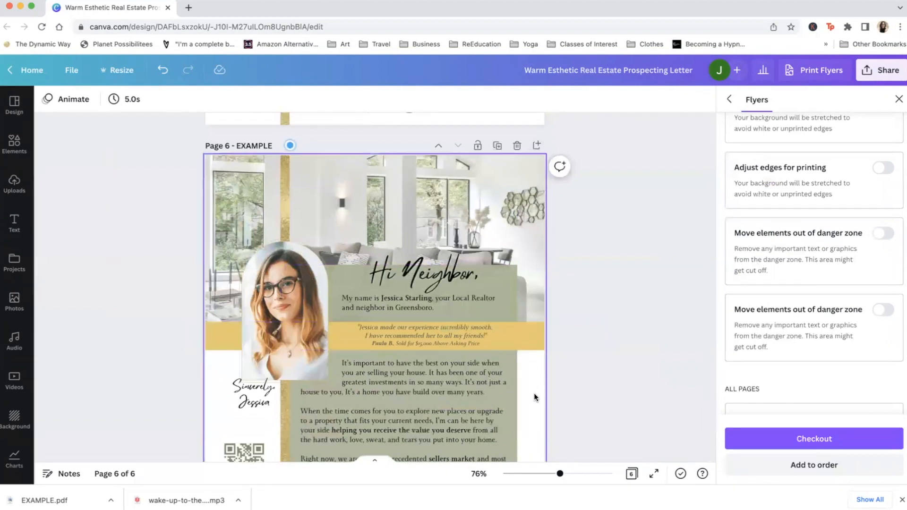
scroll(534, 393, "down", 1)
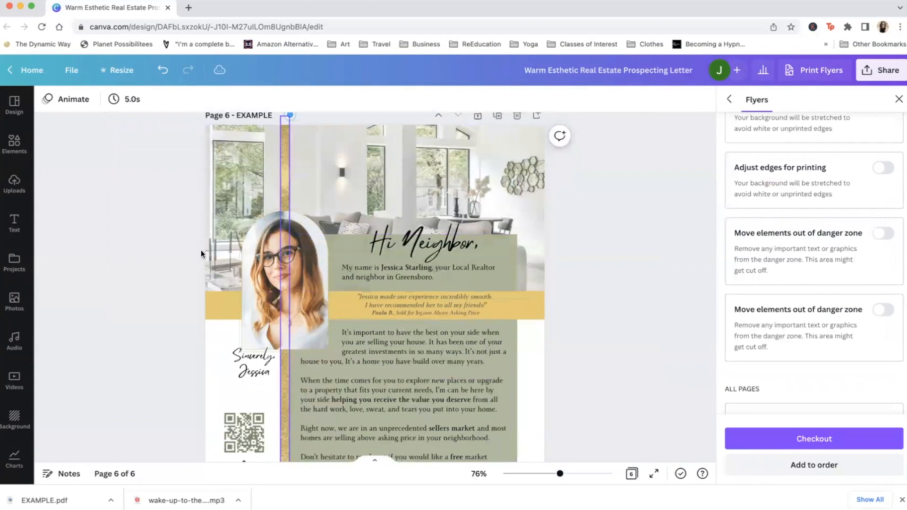
scroll(209, 429, "down", 3)
scroll(209, 429, "up", 3)
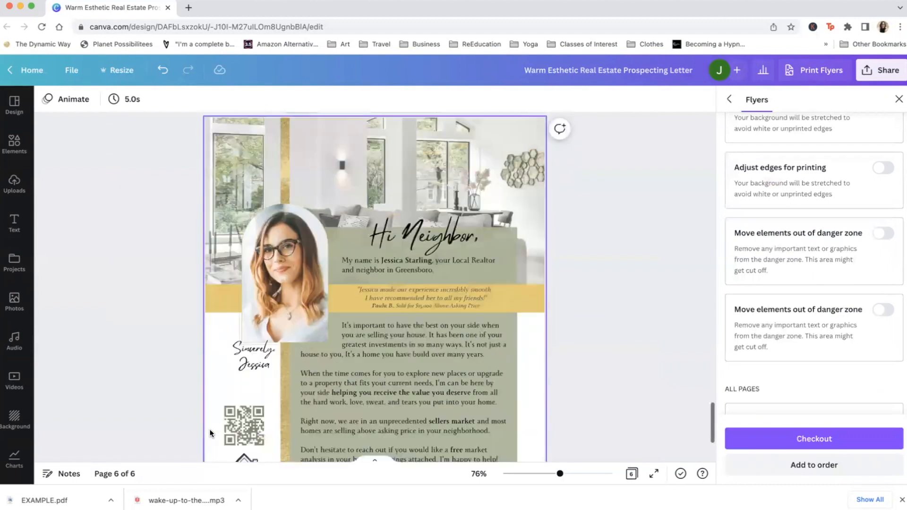
scroll(209, 428, "down", 1)
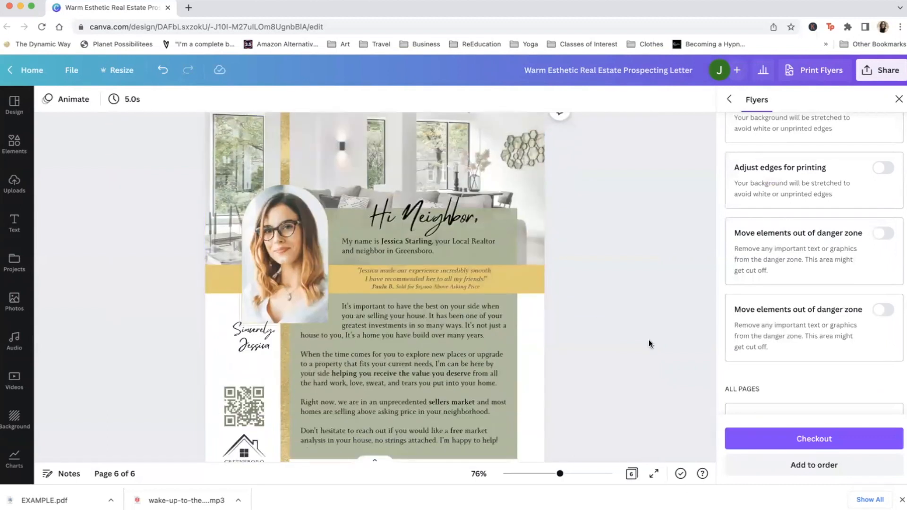
scroll(781, 324, "down", 2)
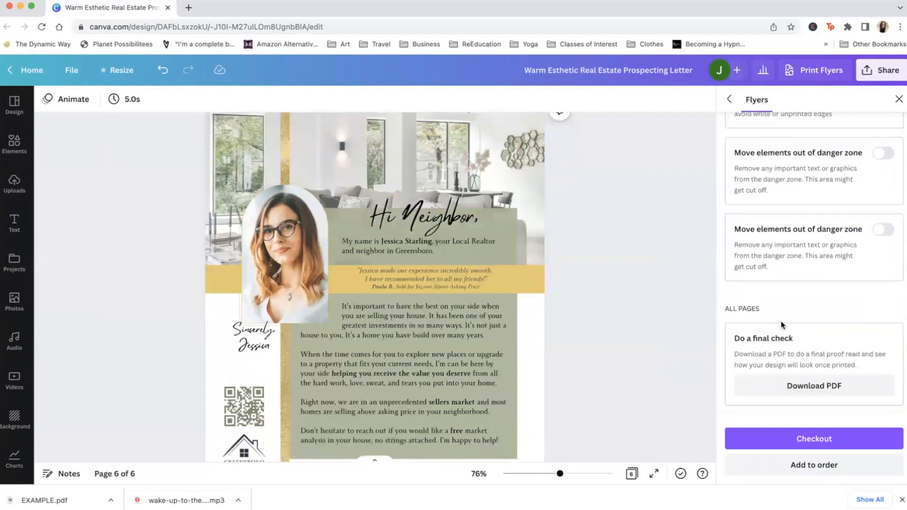